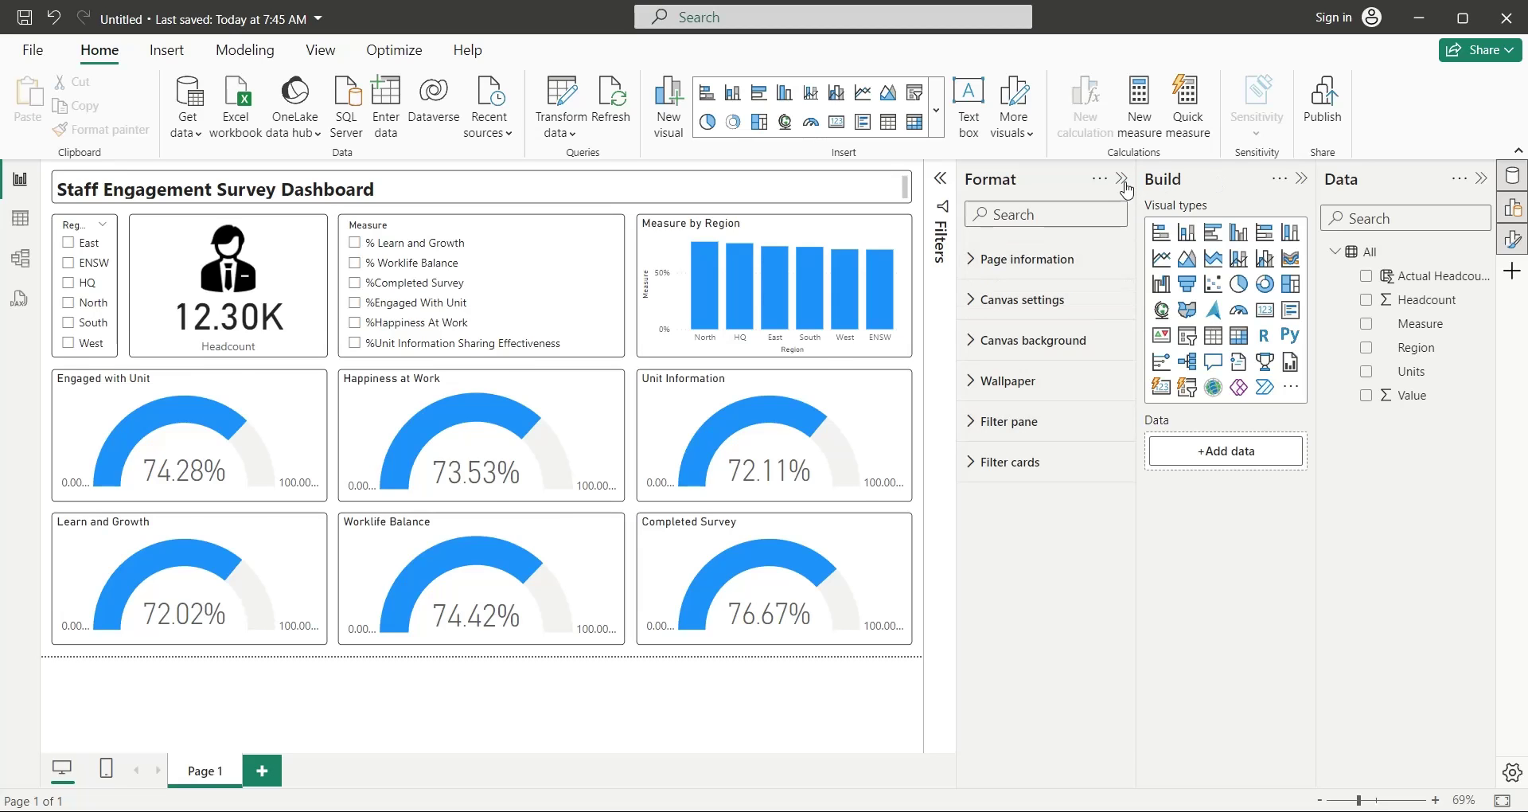
Step: Collapse the Format, Build and Data panes so the dashboard fills the window
click(1122, 179)
click(1302, 181)
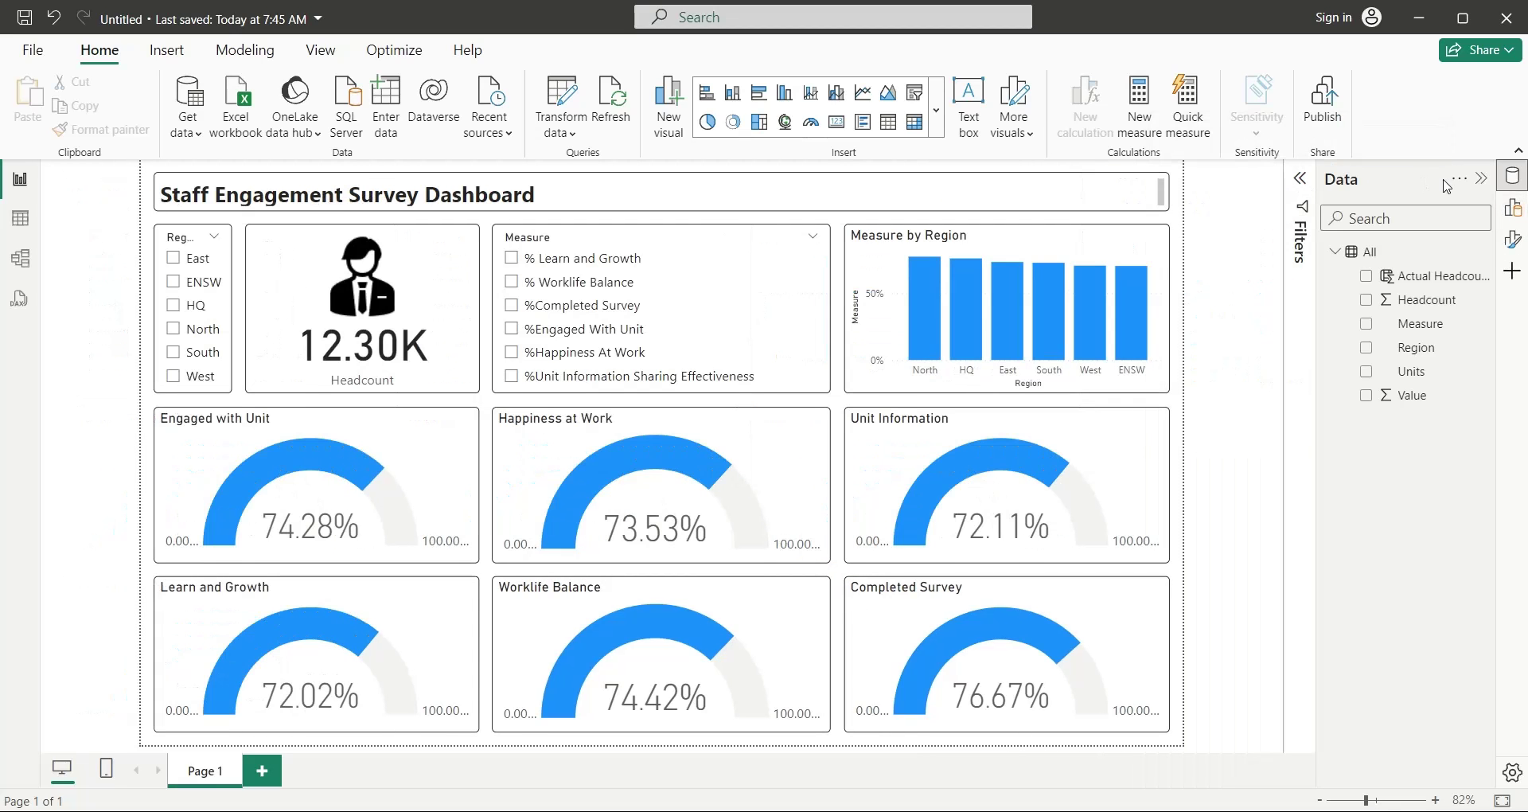
click(1481, 181)
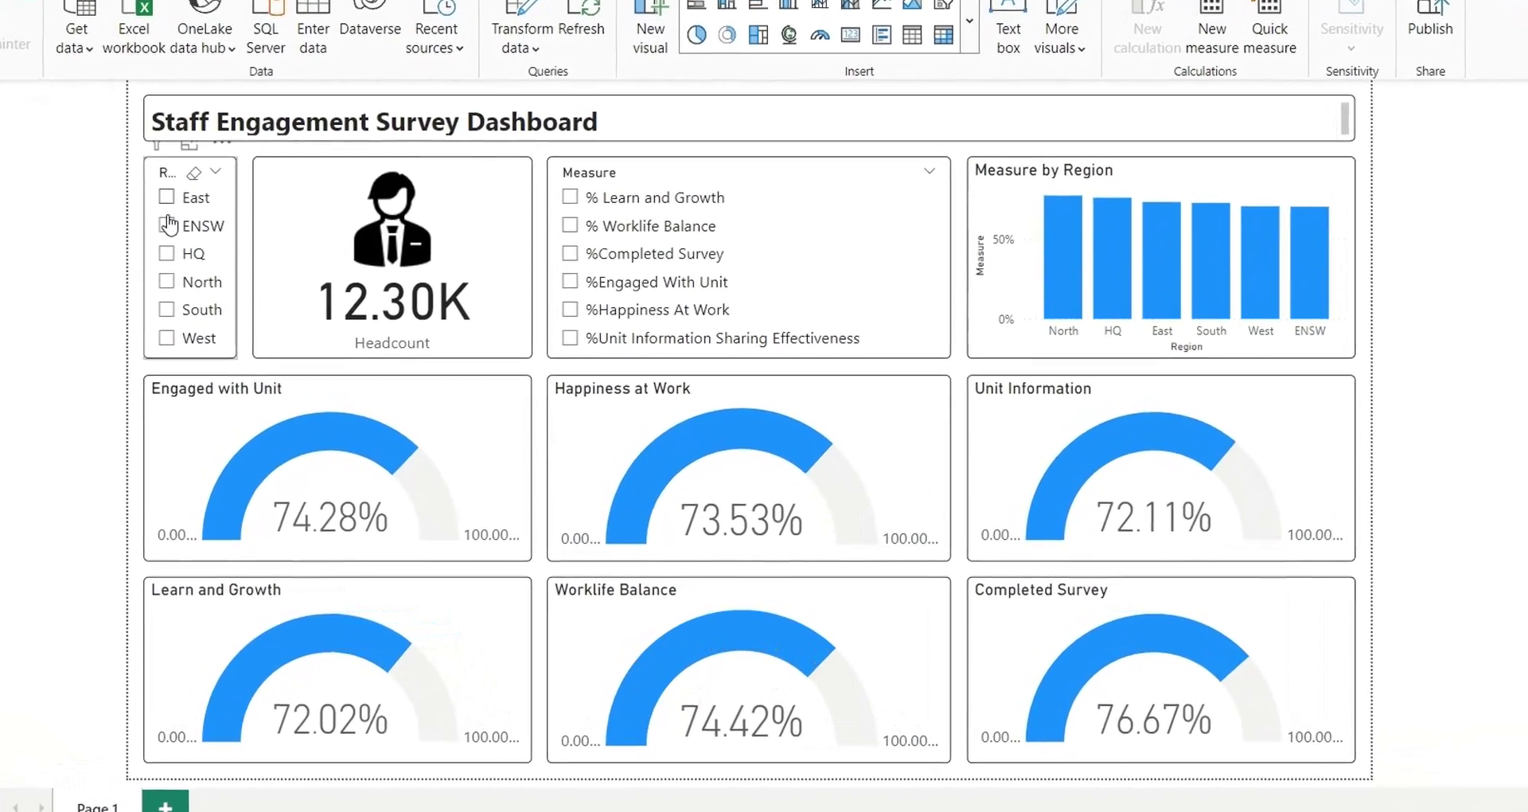
Step: Filter the dashboard by each Region slicer item (East, North, South, West), then clear it
click(168, 225)
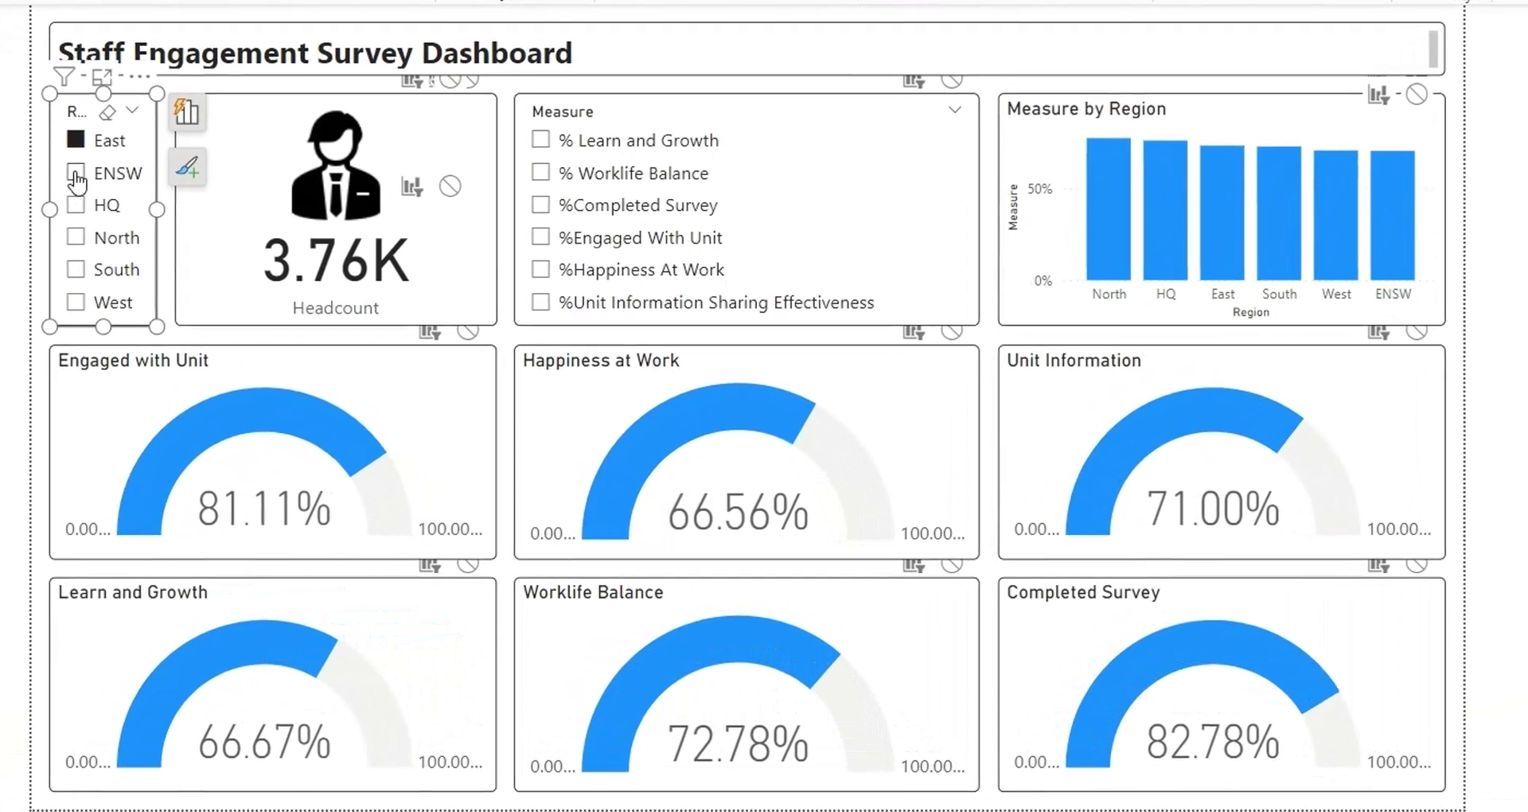
click(69, 202)
click(69, 233)
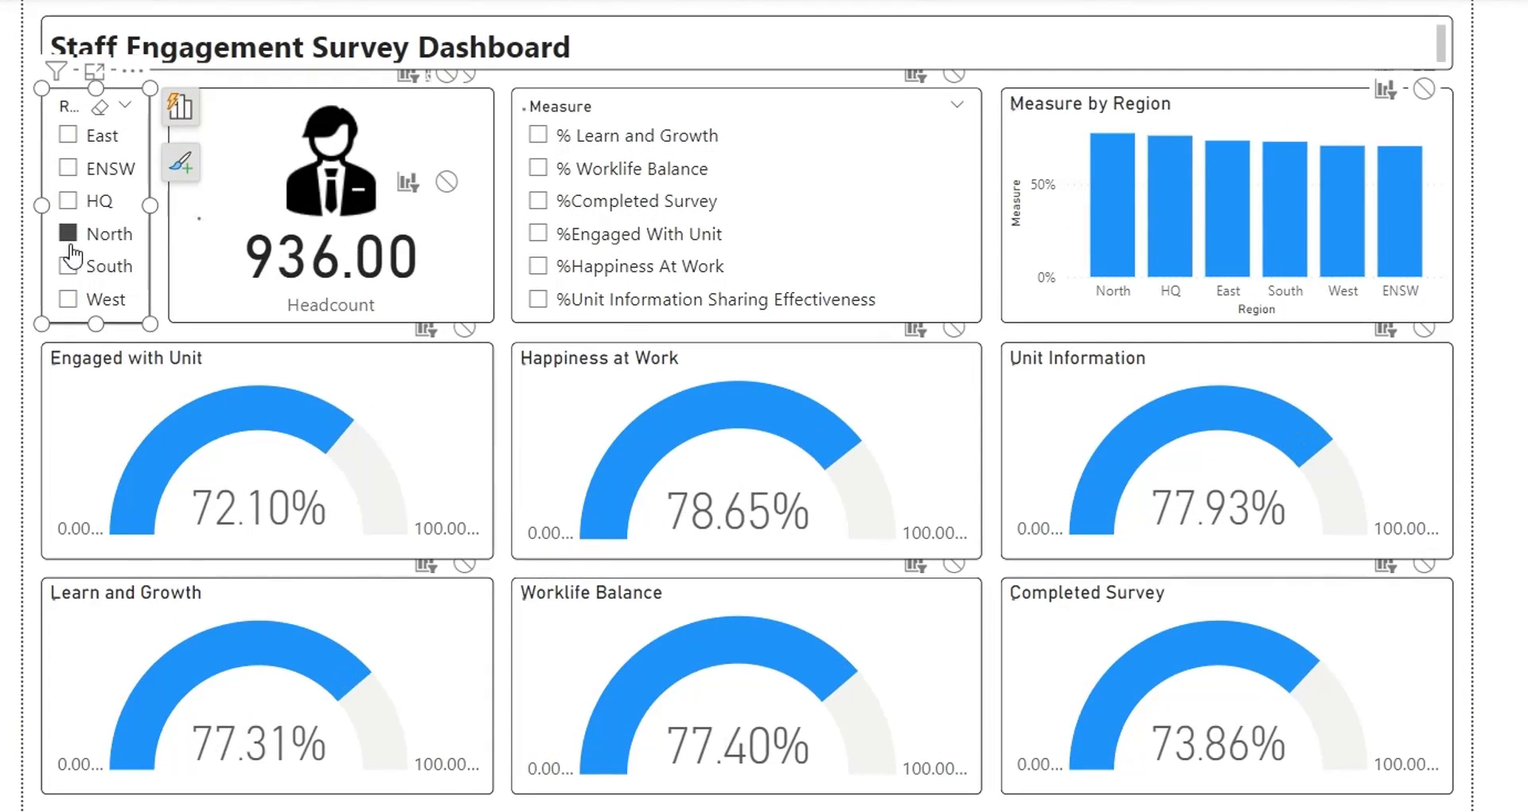
click(69, 266)
click(70, 300)
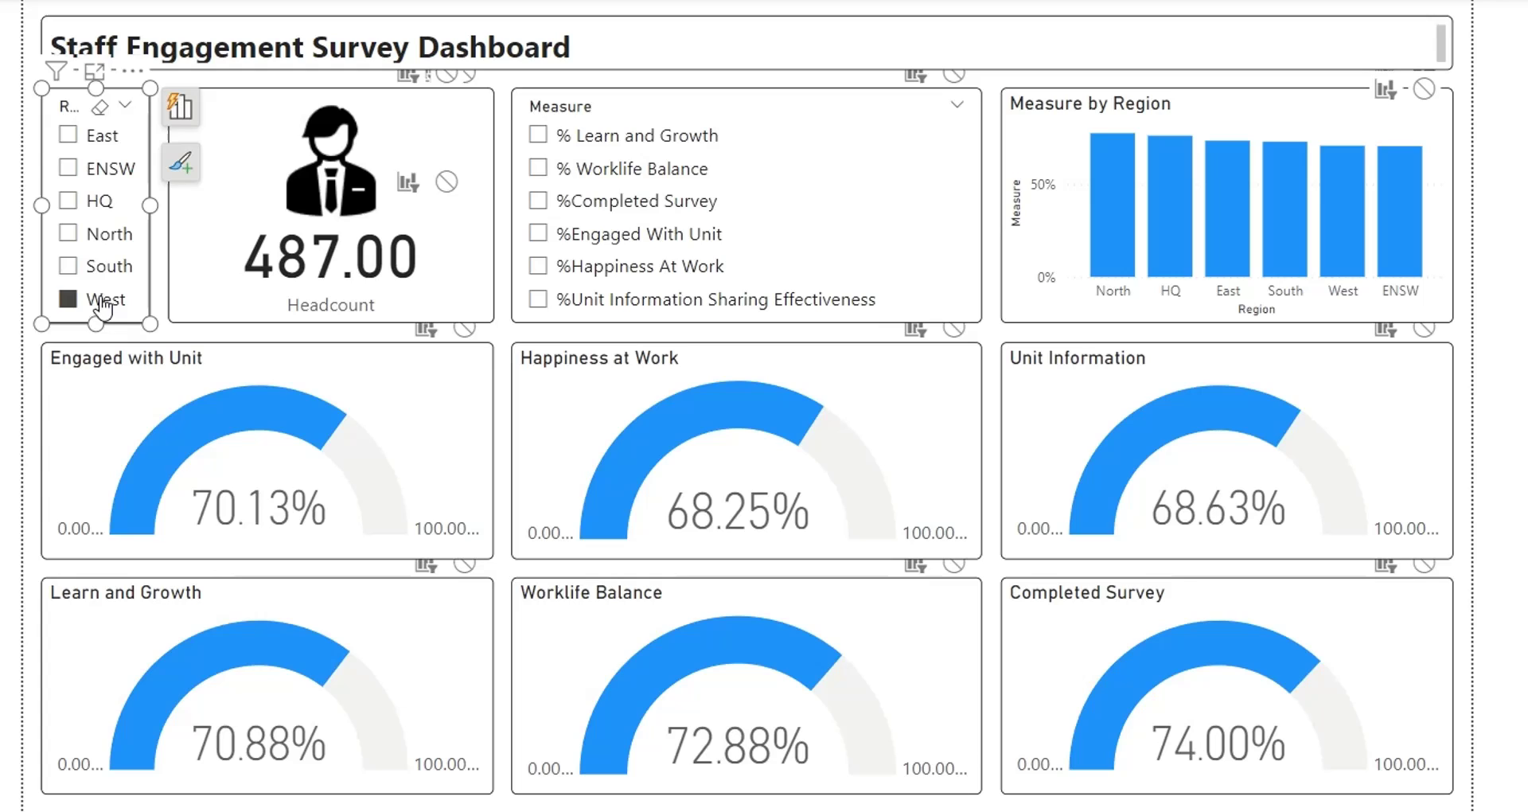
click(68, 299)
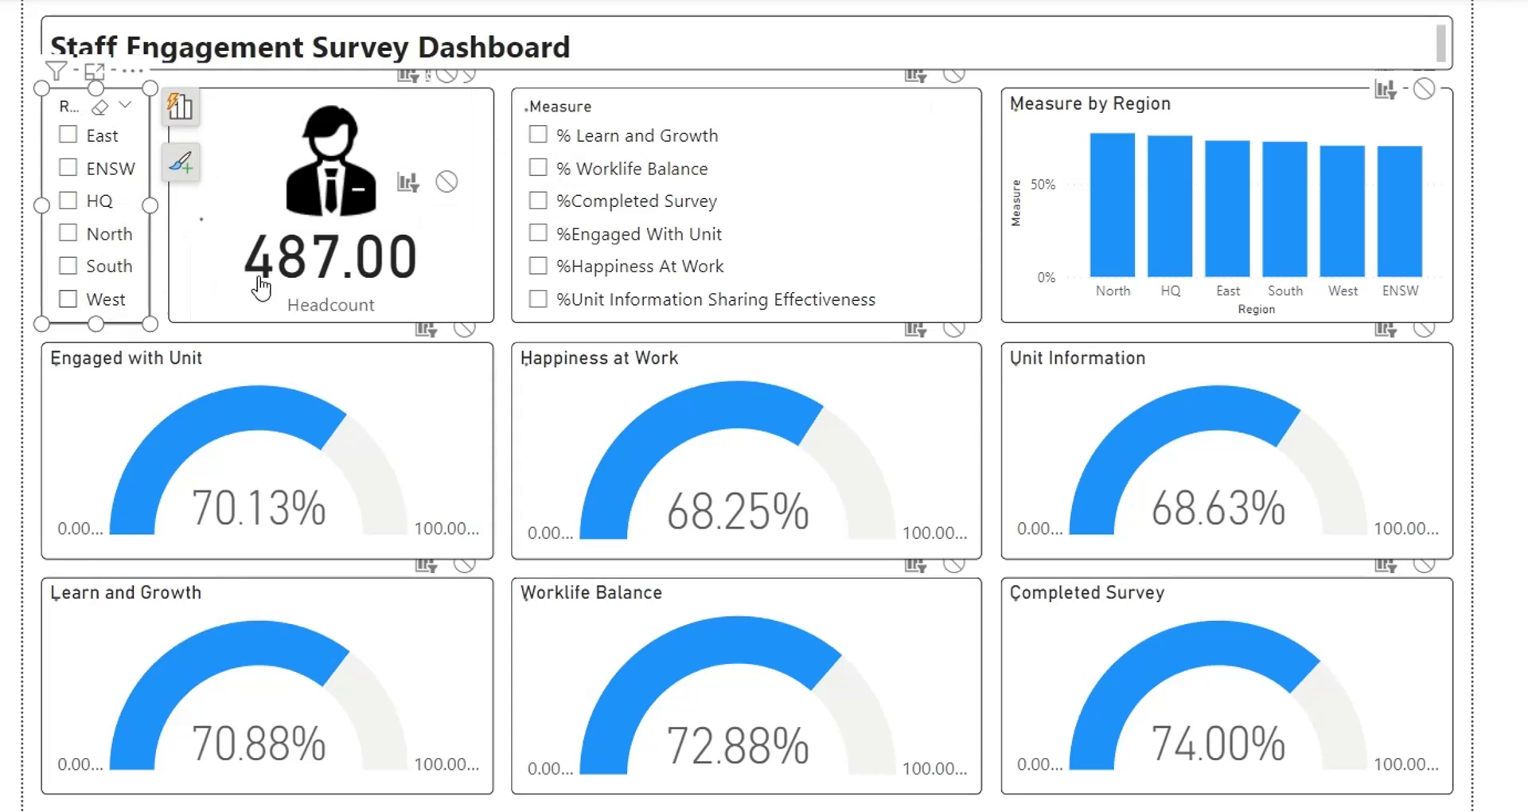
Step: Step through the Measure slicer items from Learn and Growth to Unit Information Sharing, then clear it
click(538, 135)
click(538, 168)
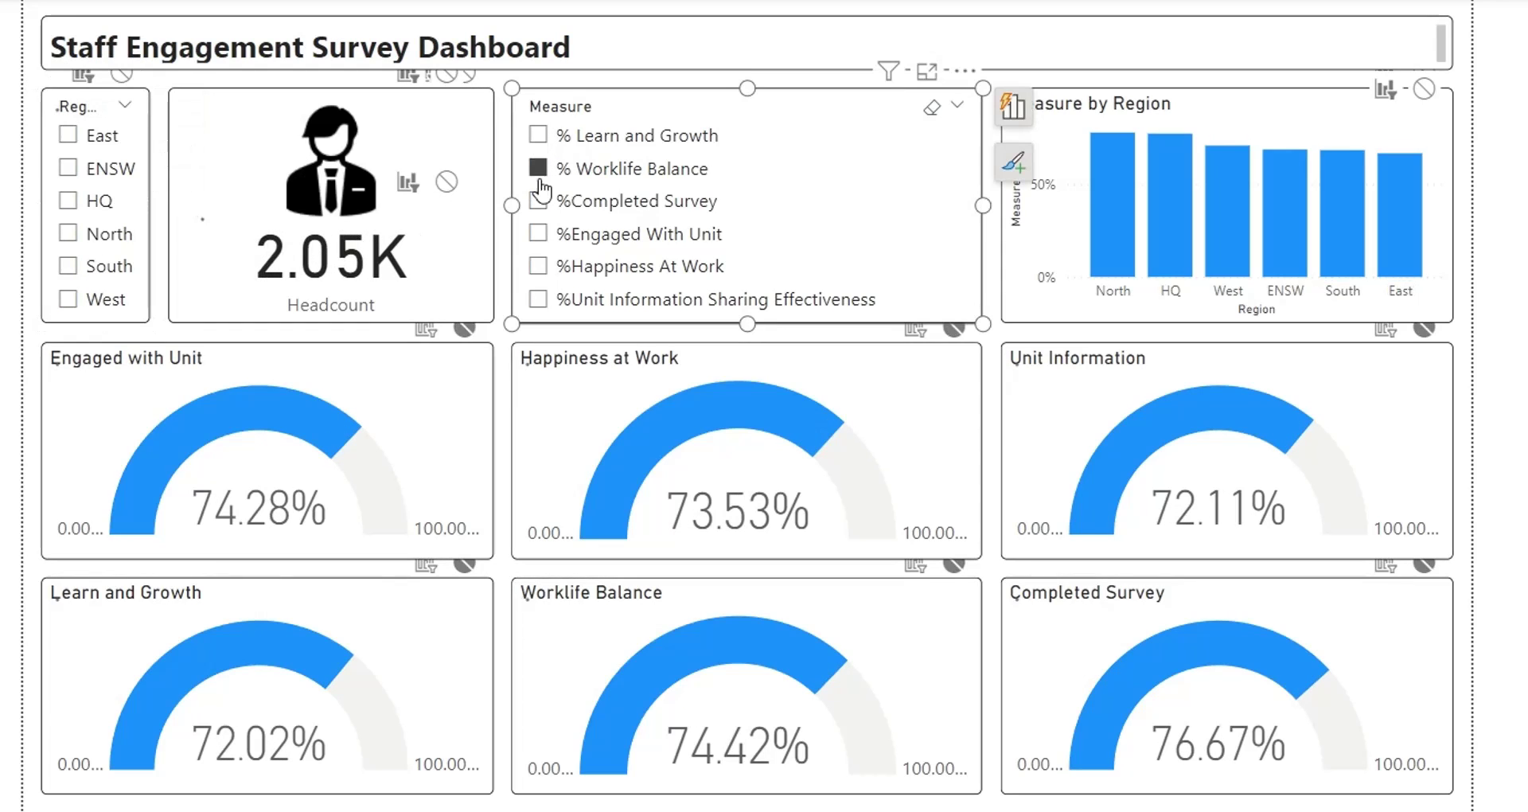
click(538, 200)
click(538, 233)
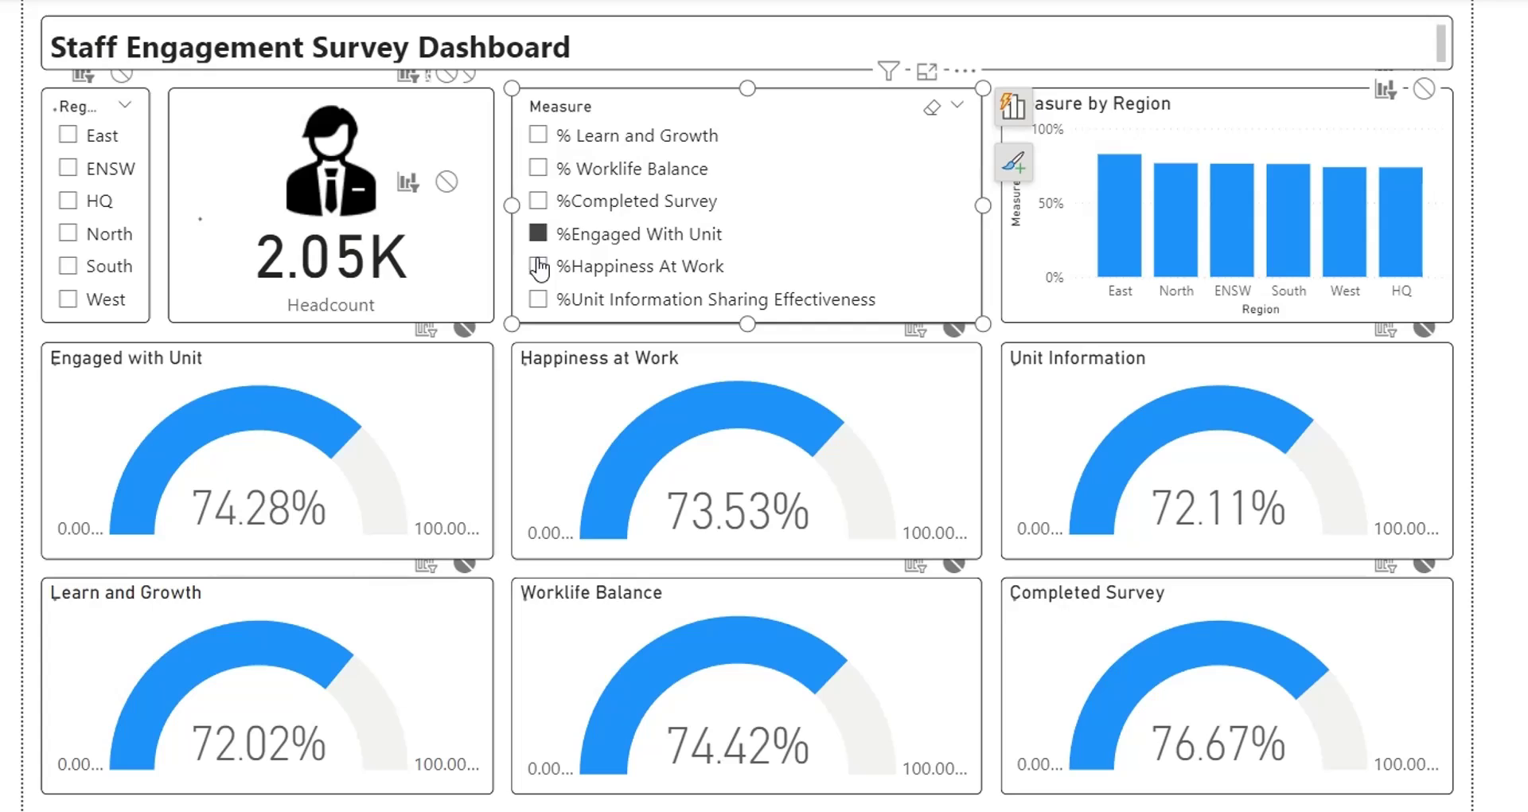
click(538, 265)
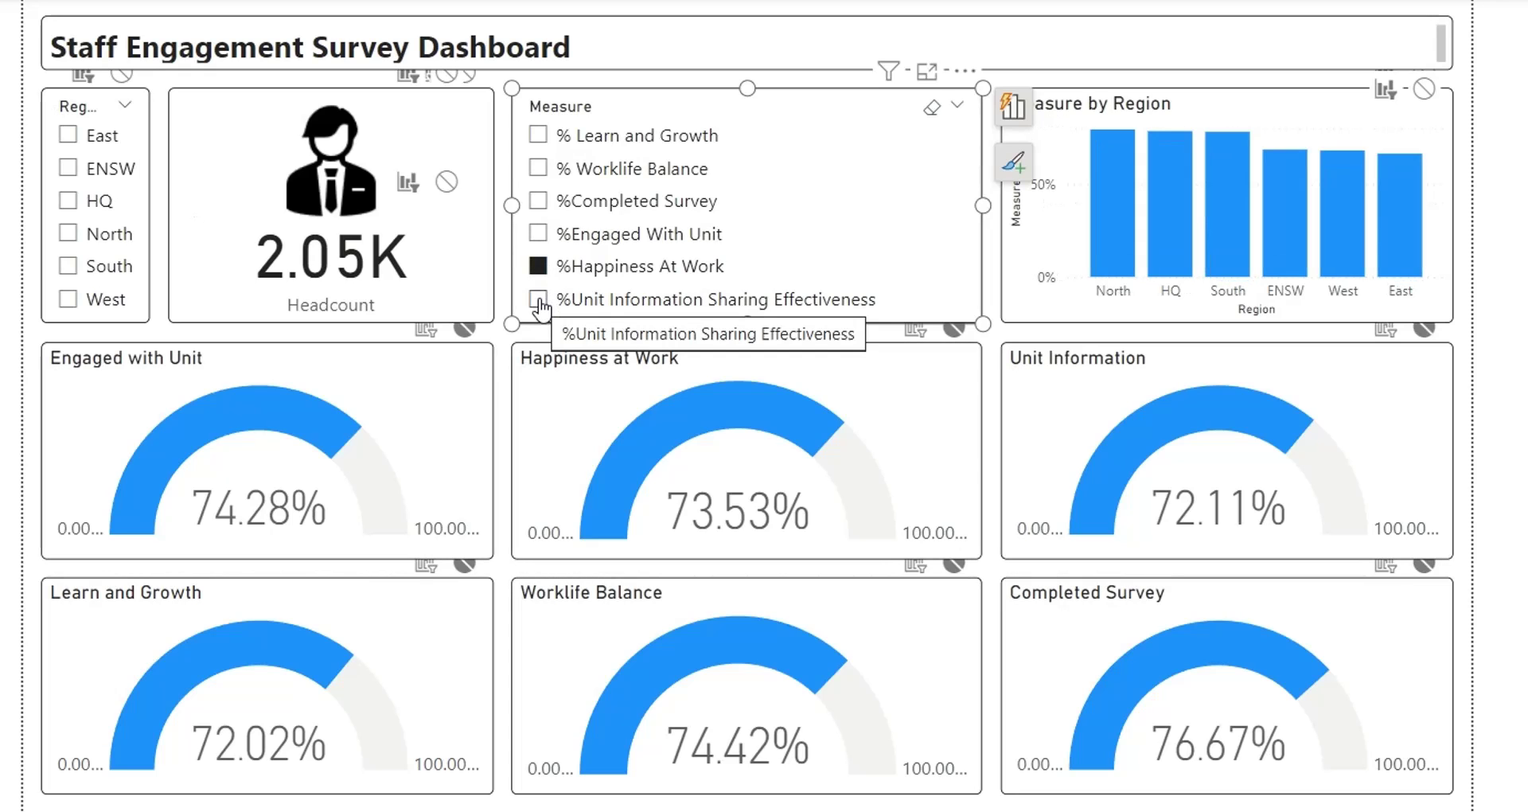
click(539, 301)
click(538, 299)
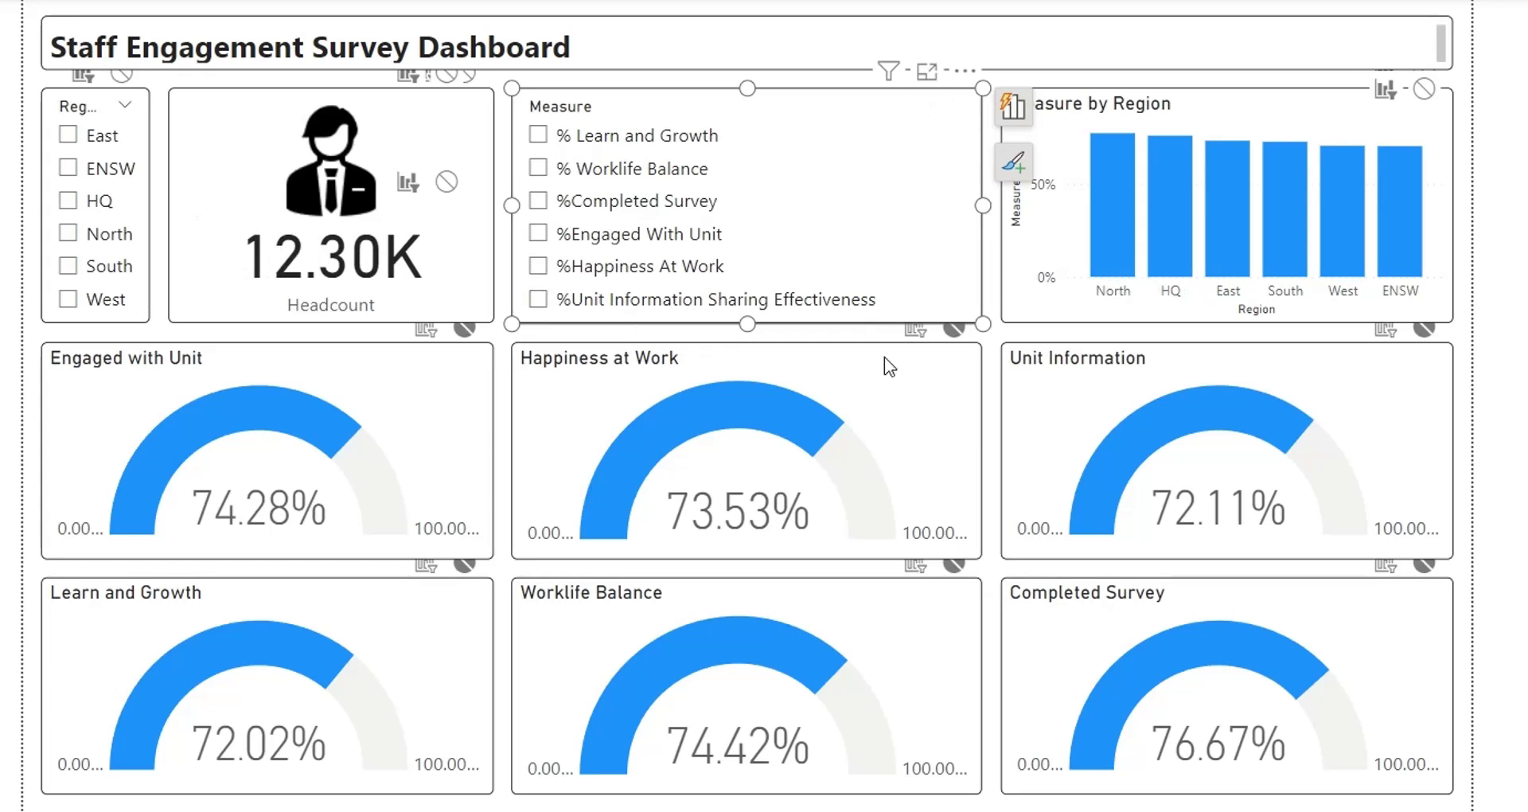
Step: Cross-filter by the ENSW, West, South, East, HQ and North chart bars, then clear the selection
click(1397, 258)
click(1362, 263)
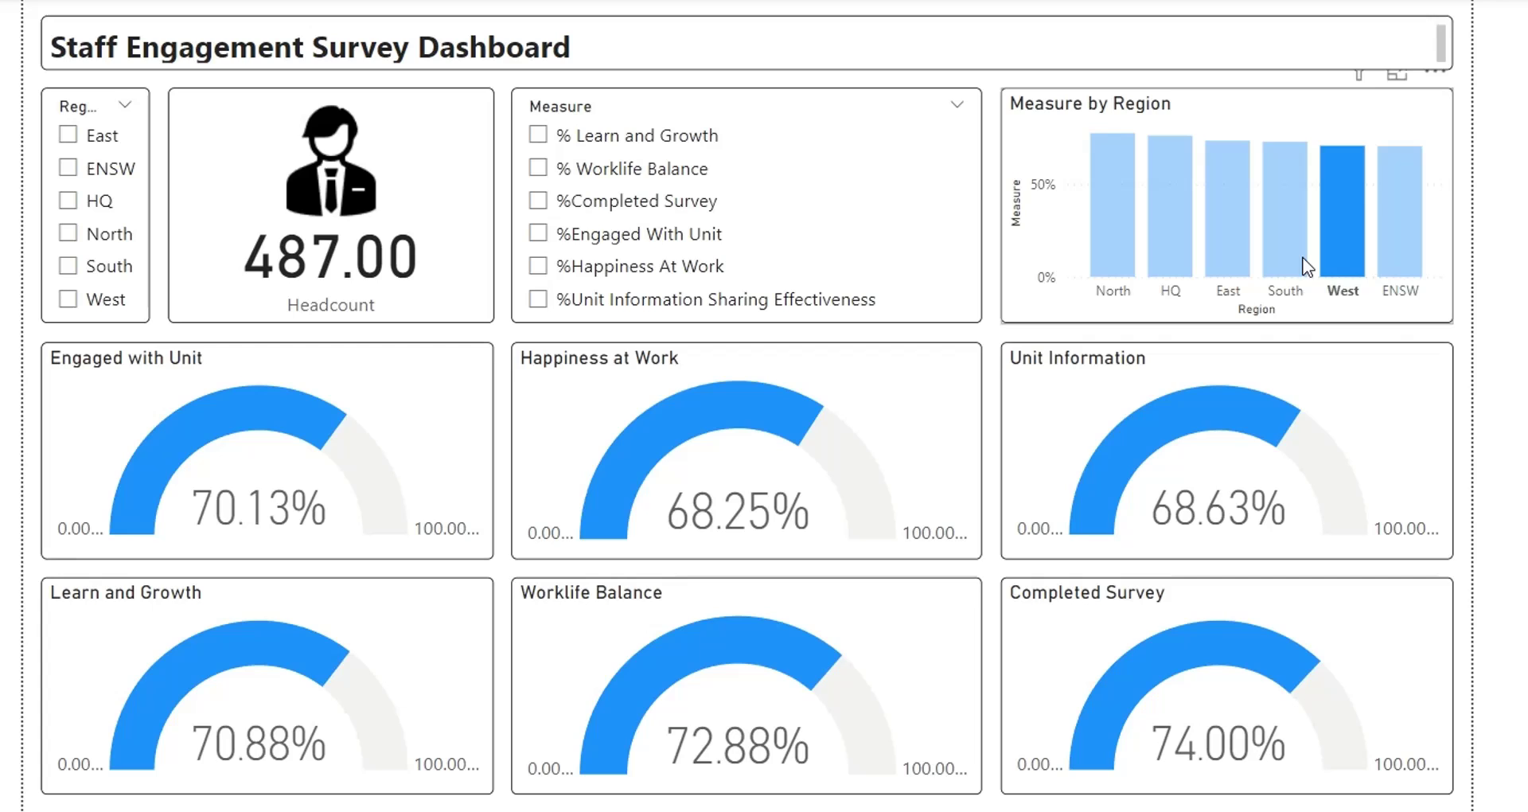
click(1293, 262)
click(1241, 258)
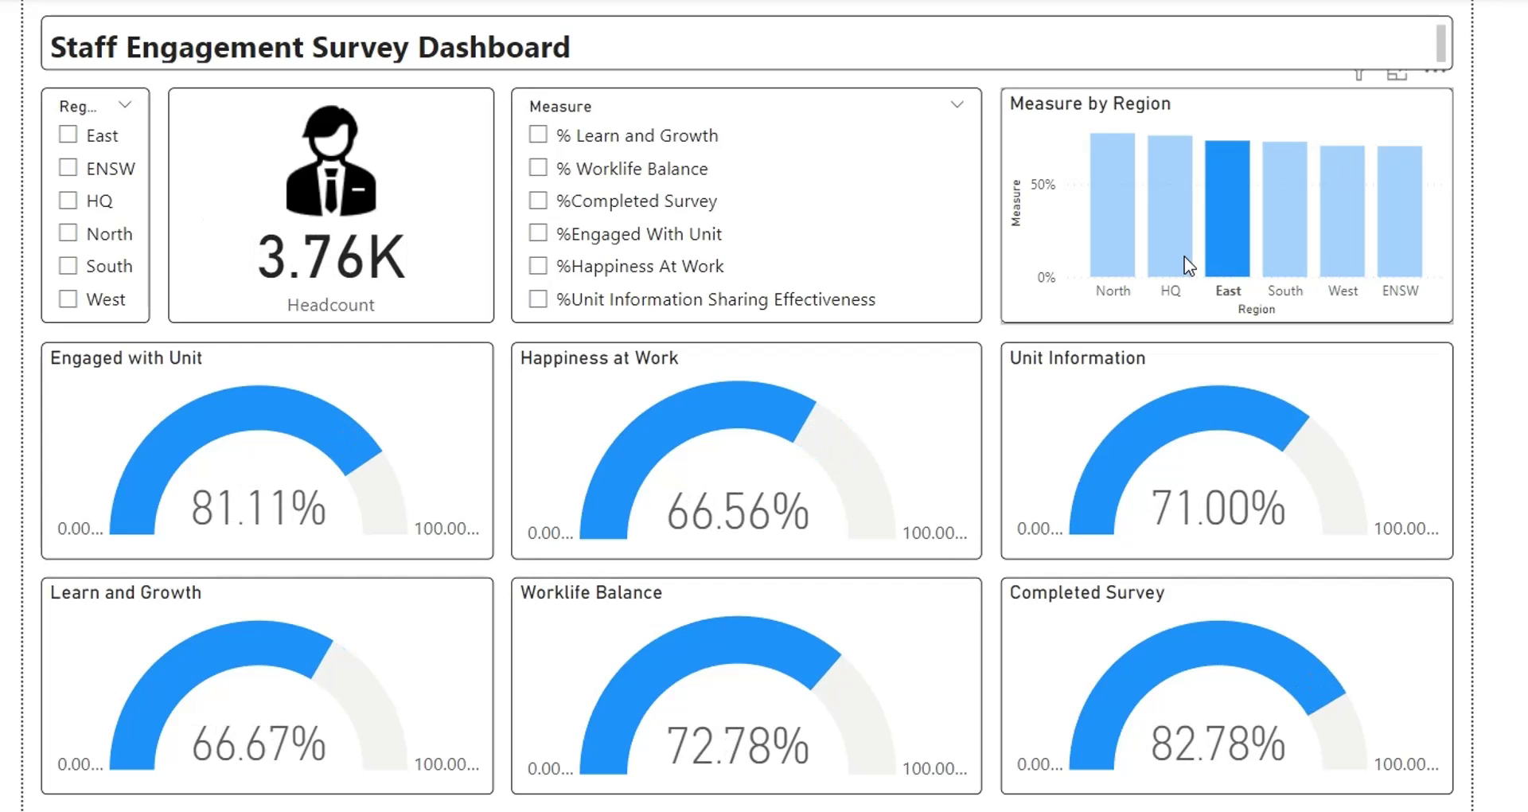
click(1184, 257)
click(1117, 254)
click(1115, 254)
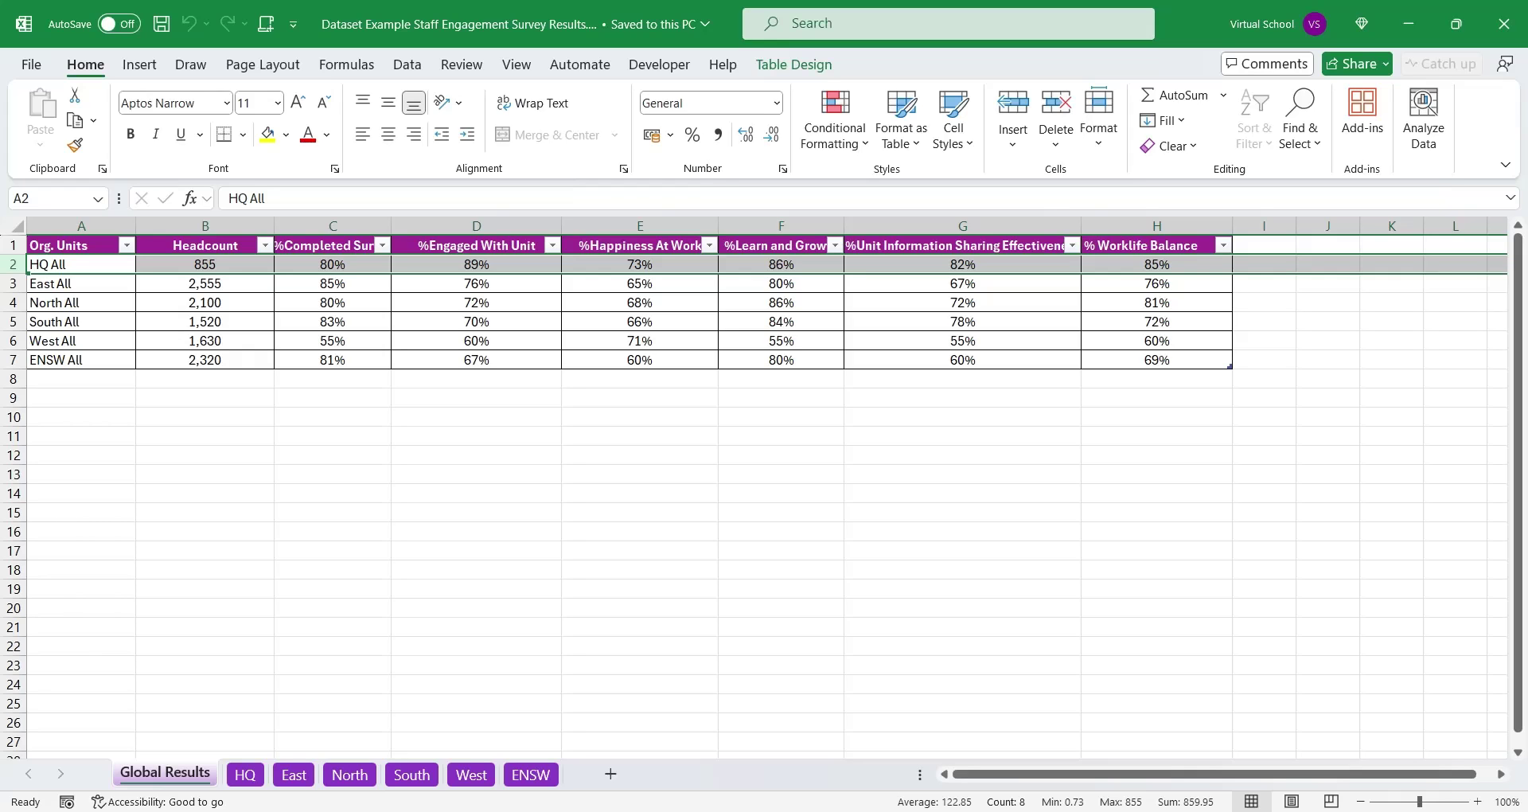
Step: Browse the HQ, East, North, South, West and ENSW sheets' unit survey tables
click(246, 776)
click(291, 777)
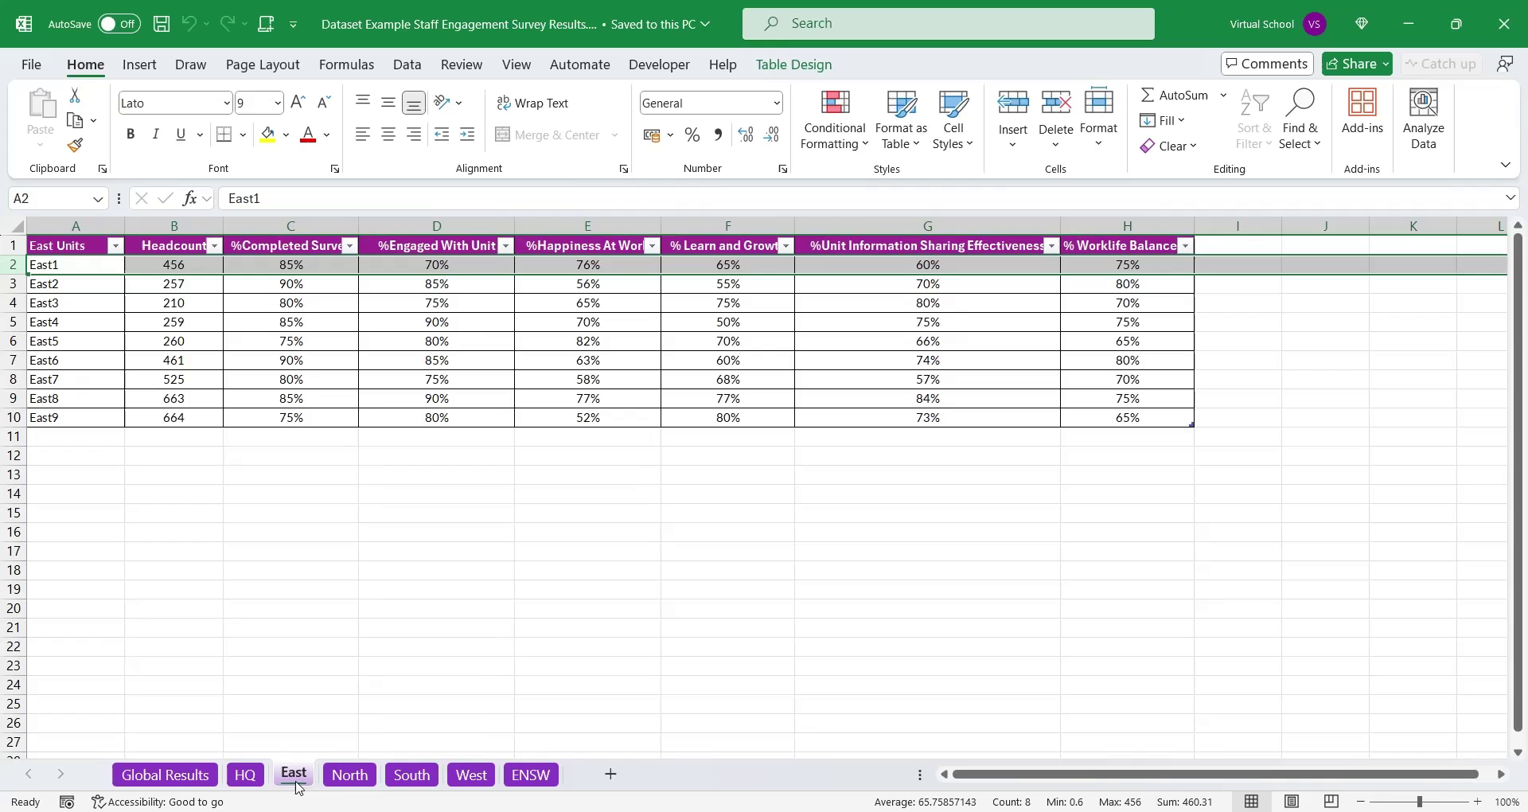
click(347, 781)
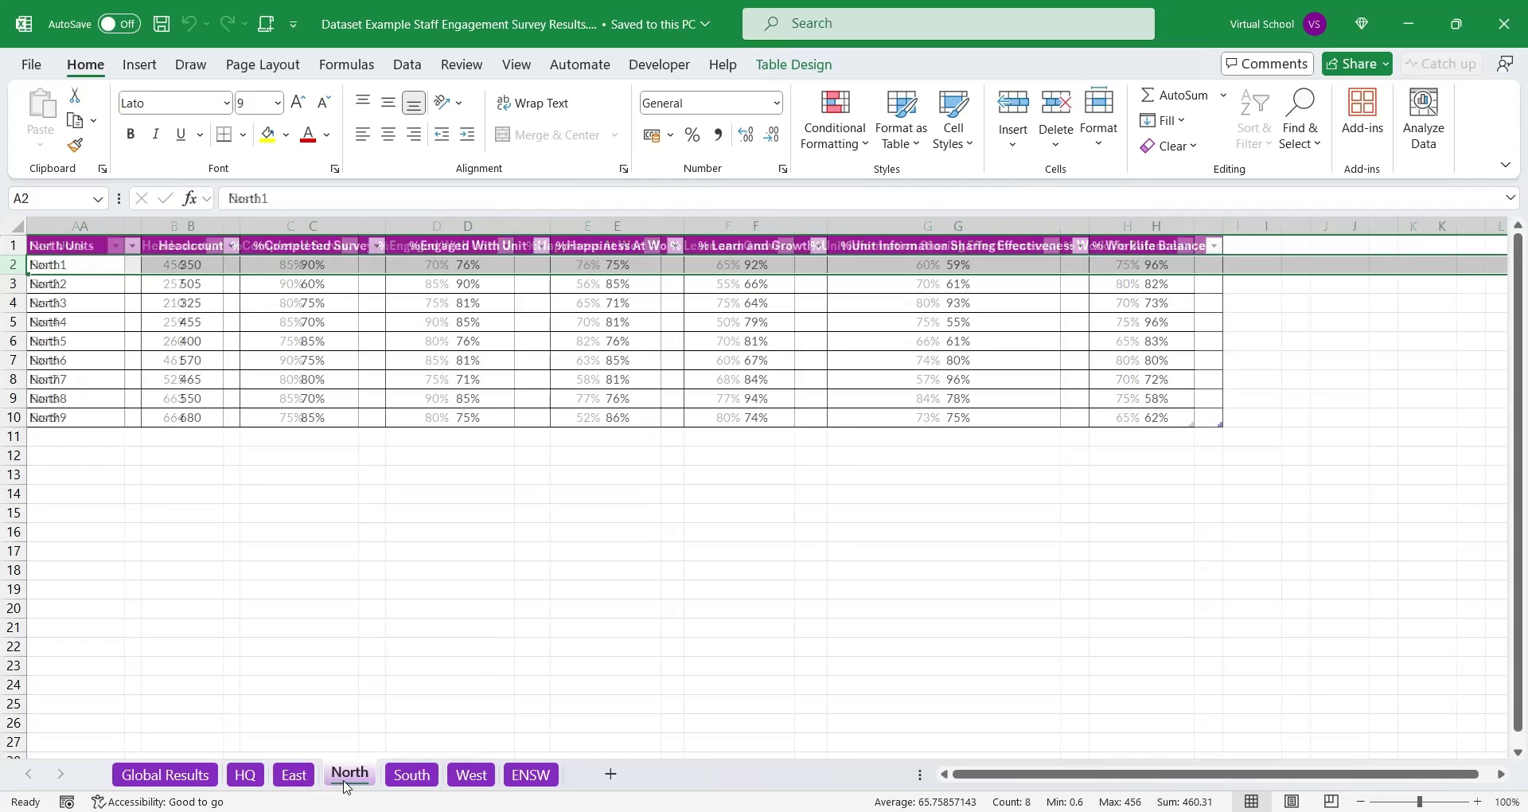
click(405, 783)
click(473, 786)
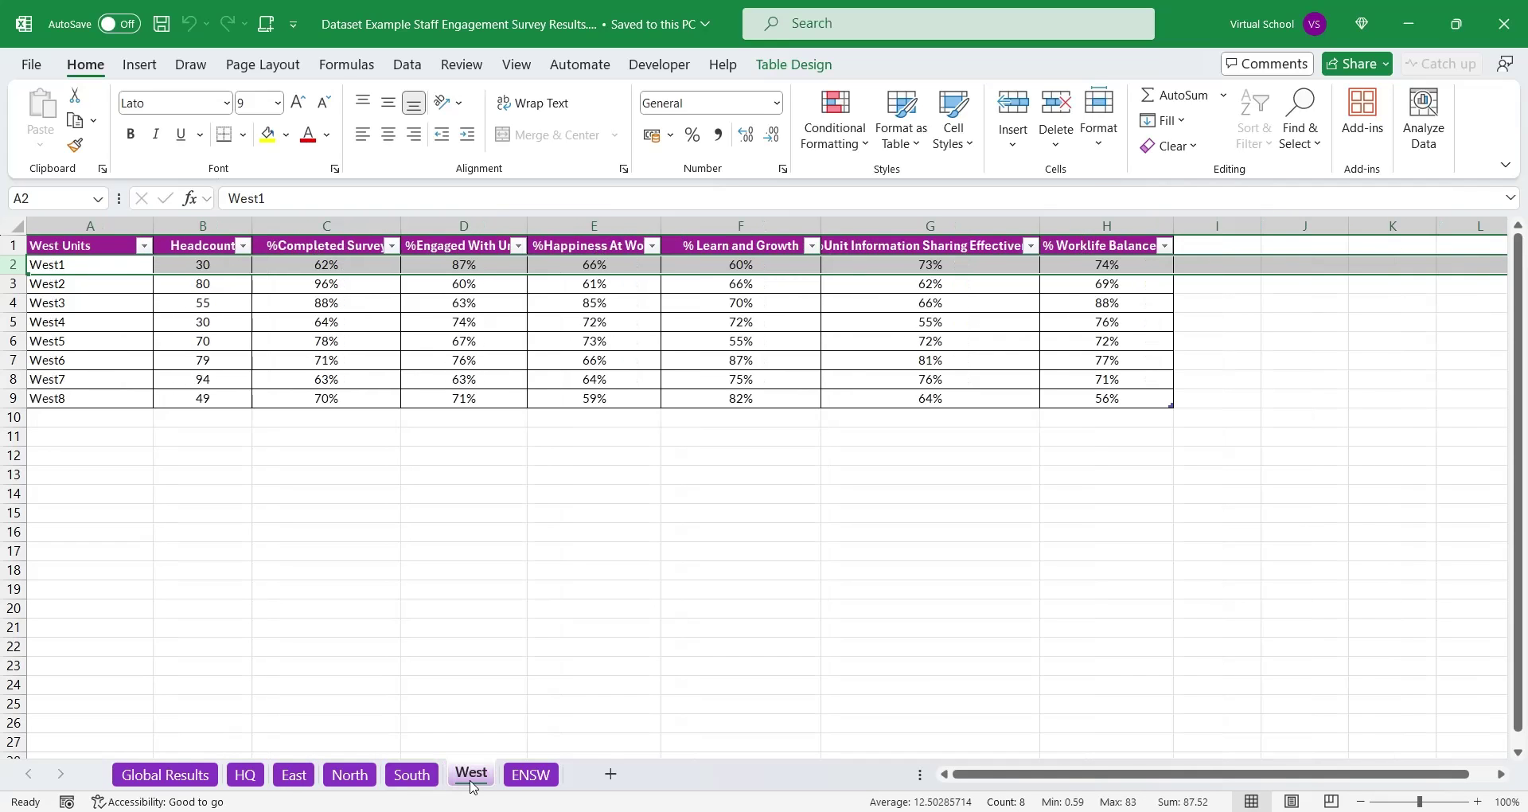
click(531, 784)
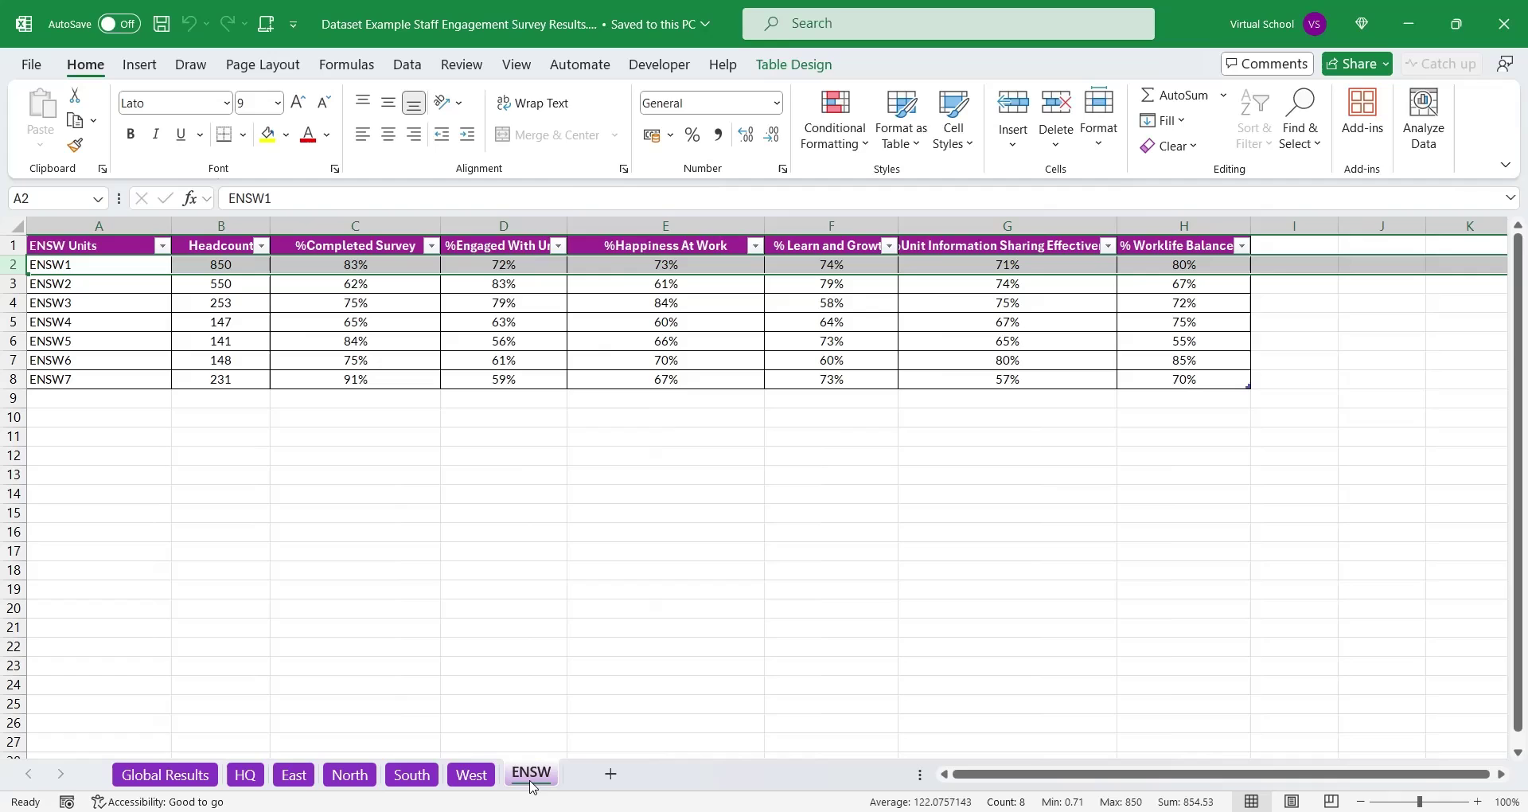
Step: Add a new worksheet named All
click(611, 774)
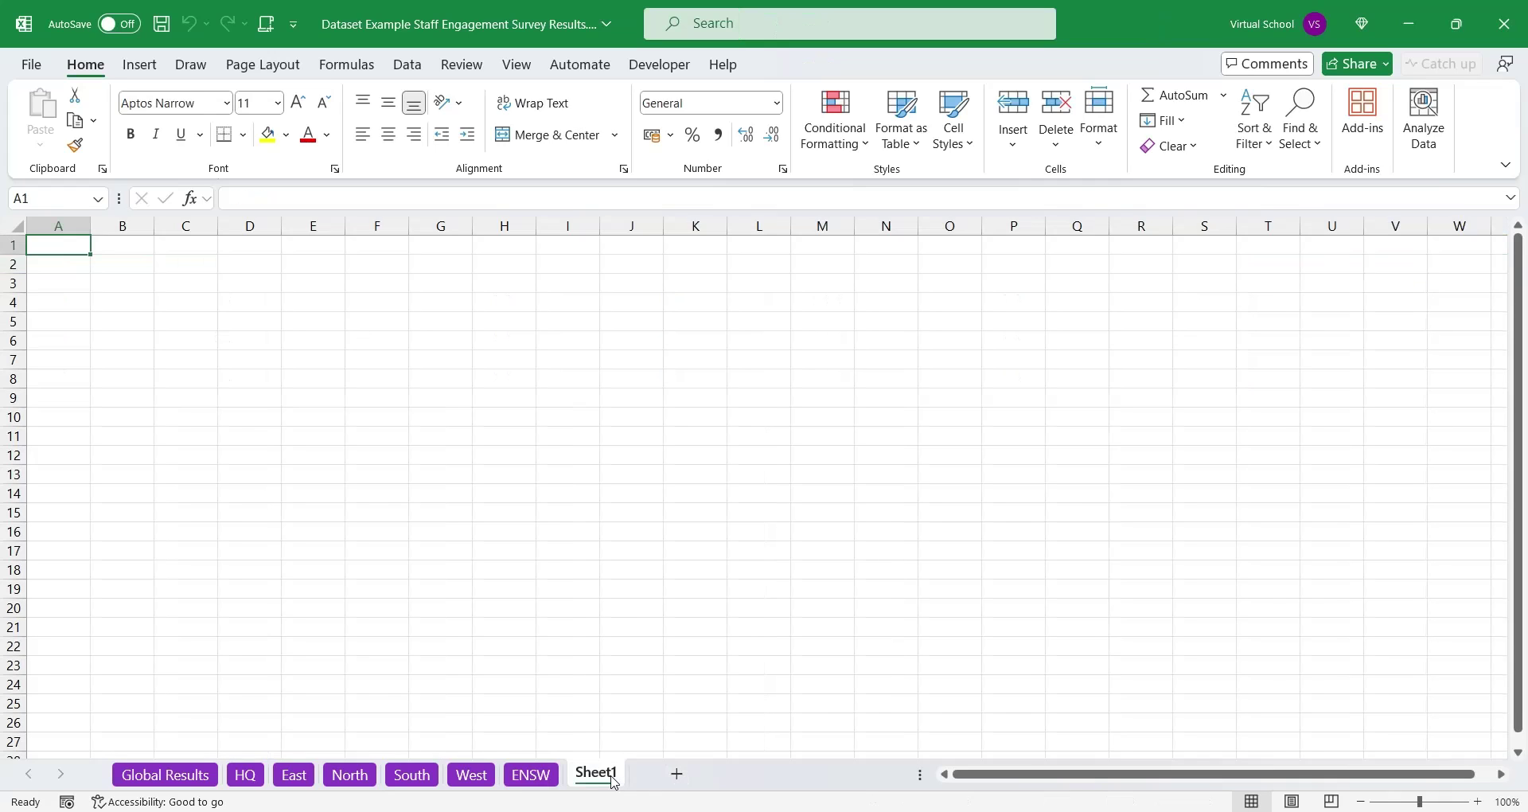
double_click(613, 781)
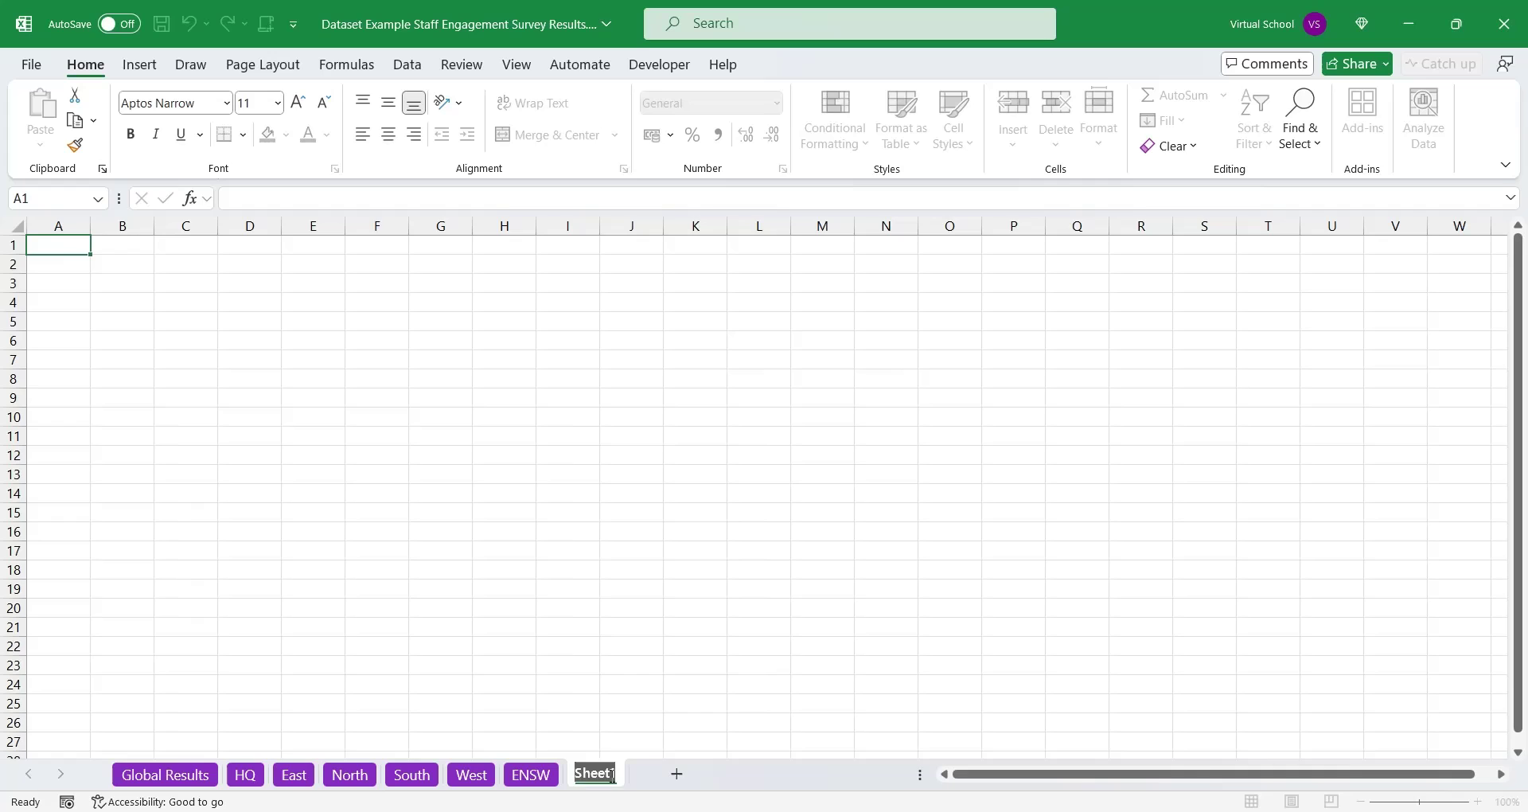
text(All)
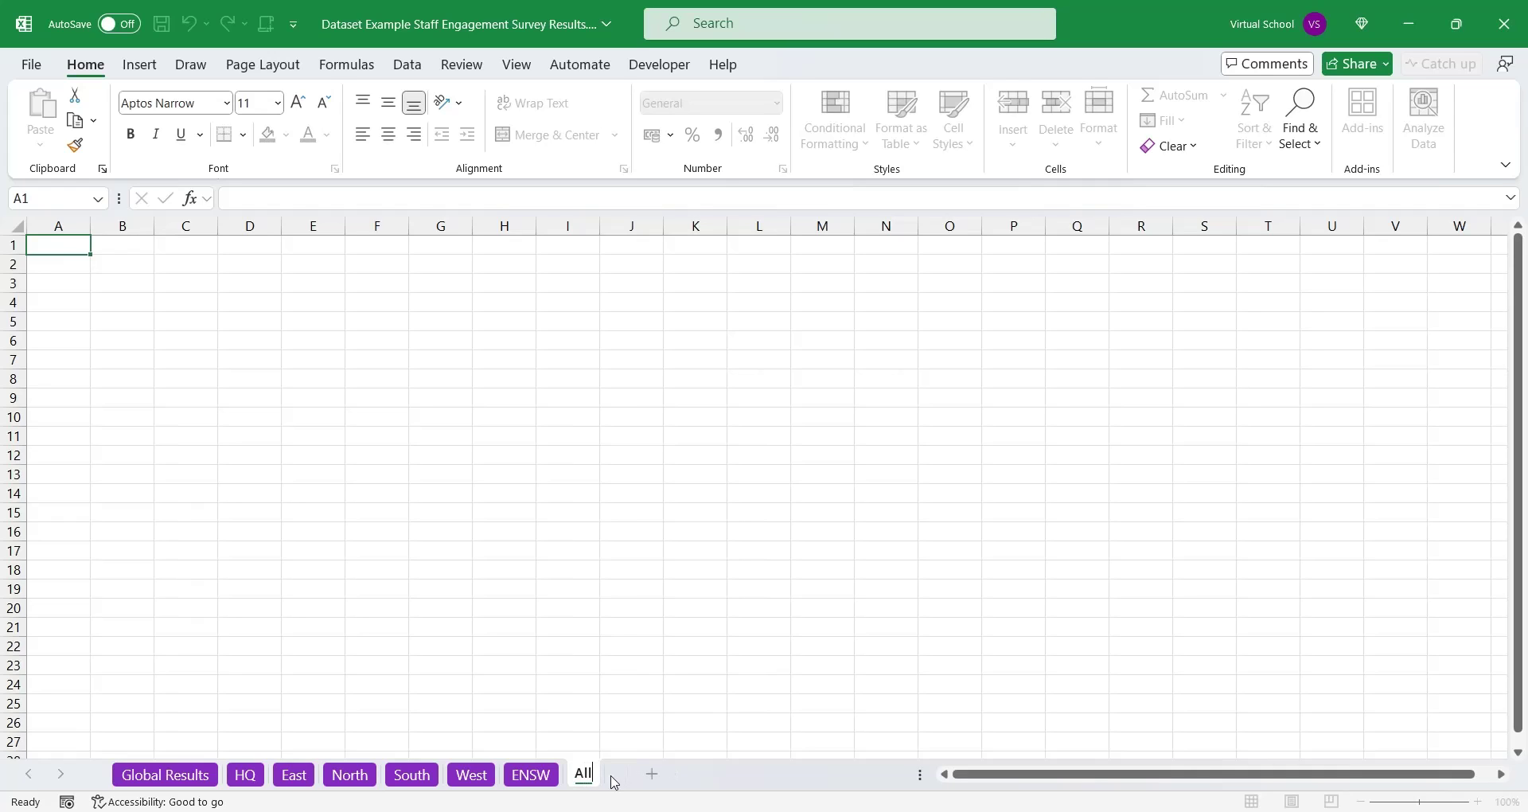
key(Return)
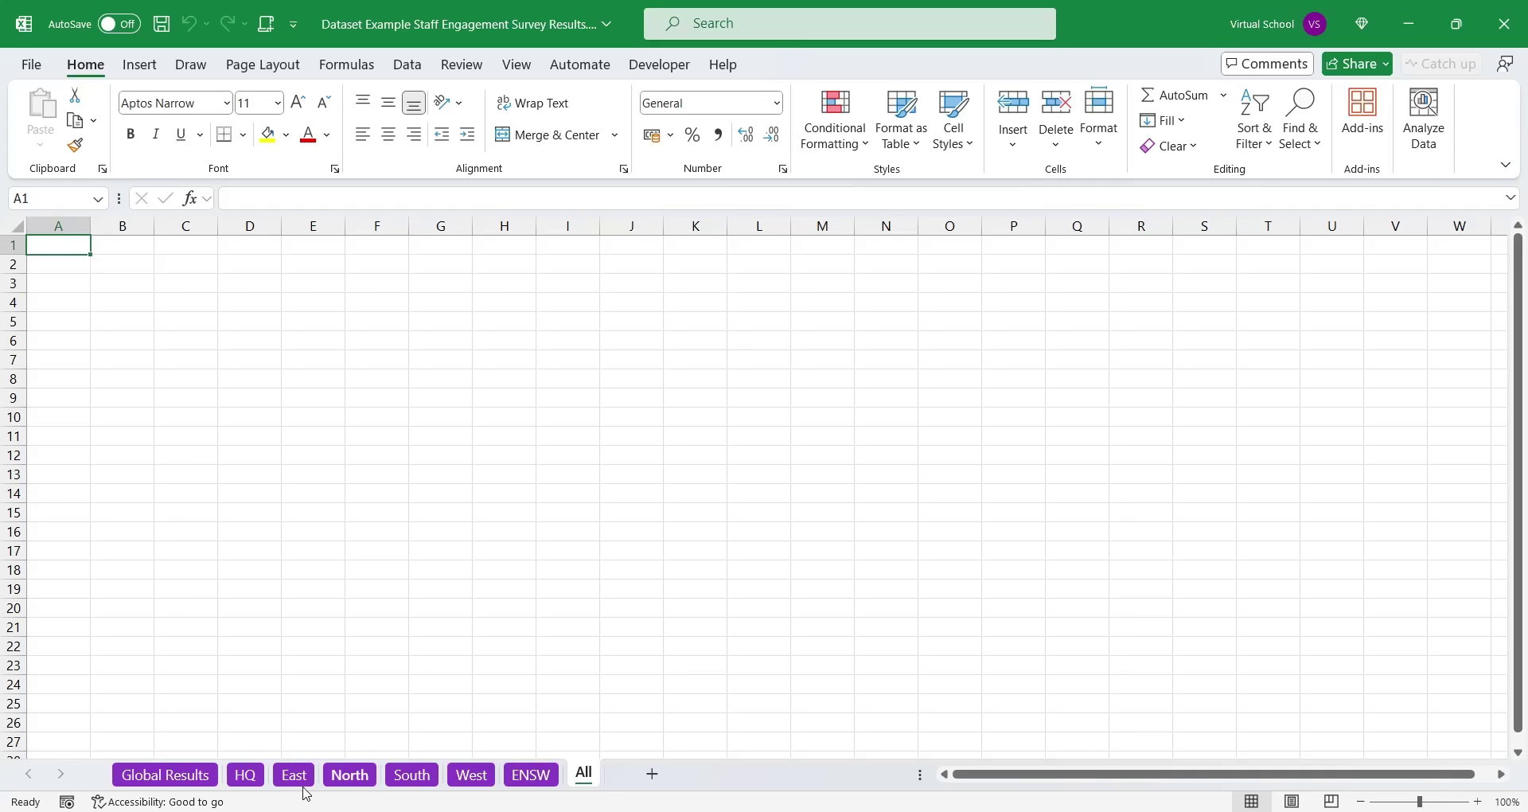
Step: Paste the HQ table as values at A1 of All and autofit the columns
click(237, 784)
key(ctrl+a)
key(ctrl+c)
click(583, 772)
right_click(74, 245)
click(88, 282)
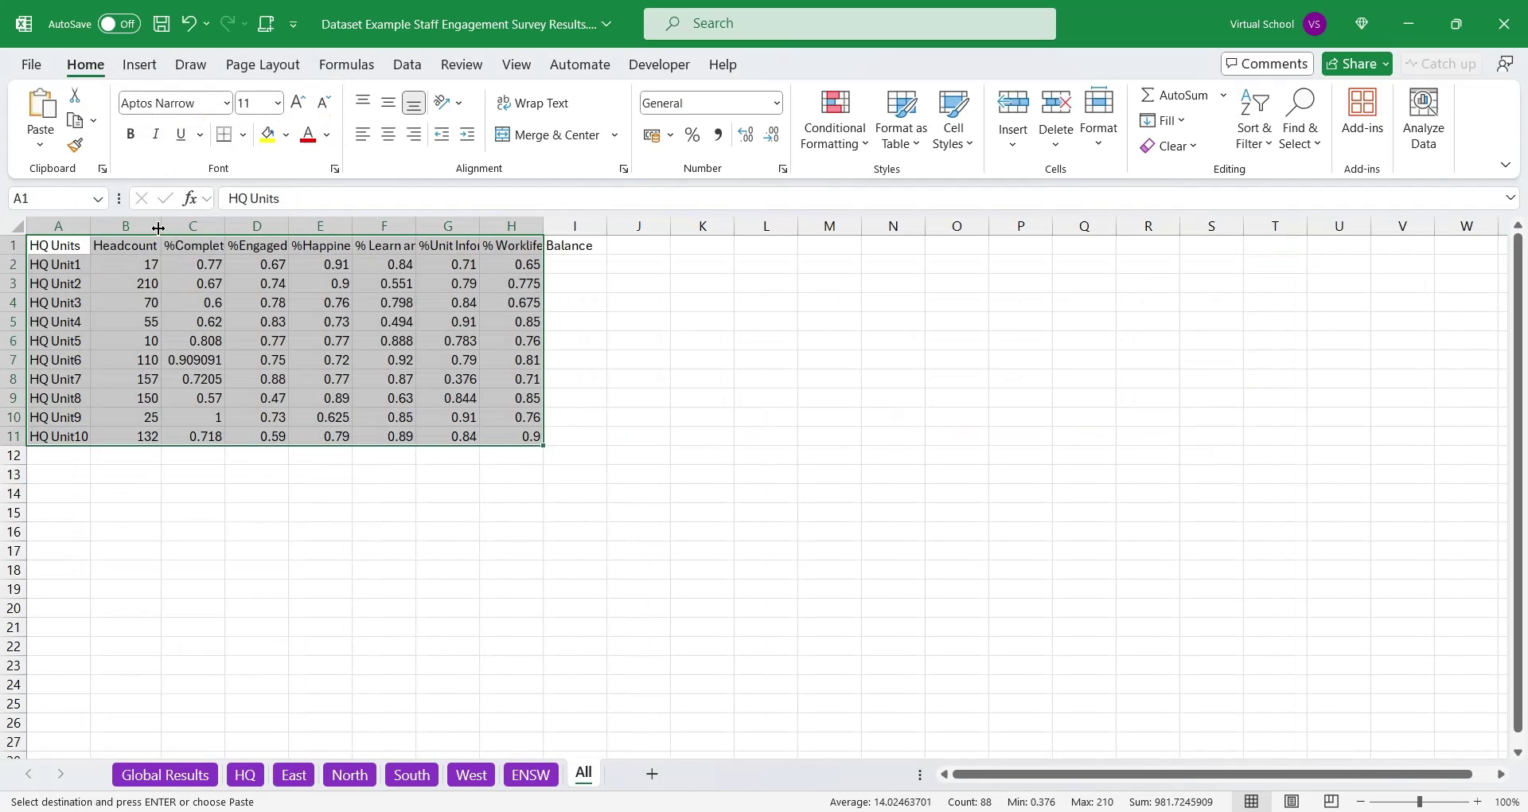
double_click(159, 229)
Step: Append the East and North tables below the HQ rows on All
click(56, 264)
click(294, 774)
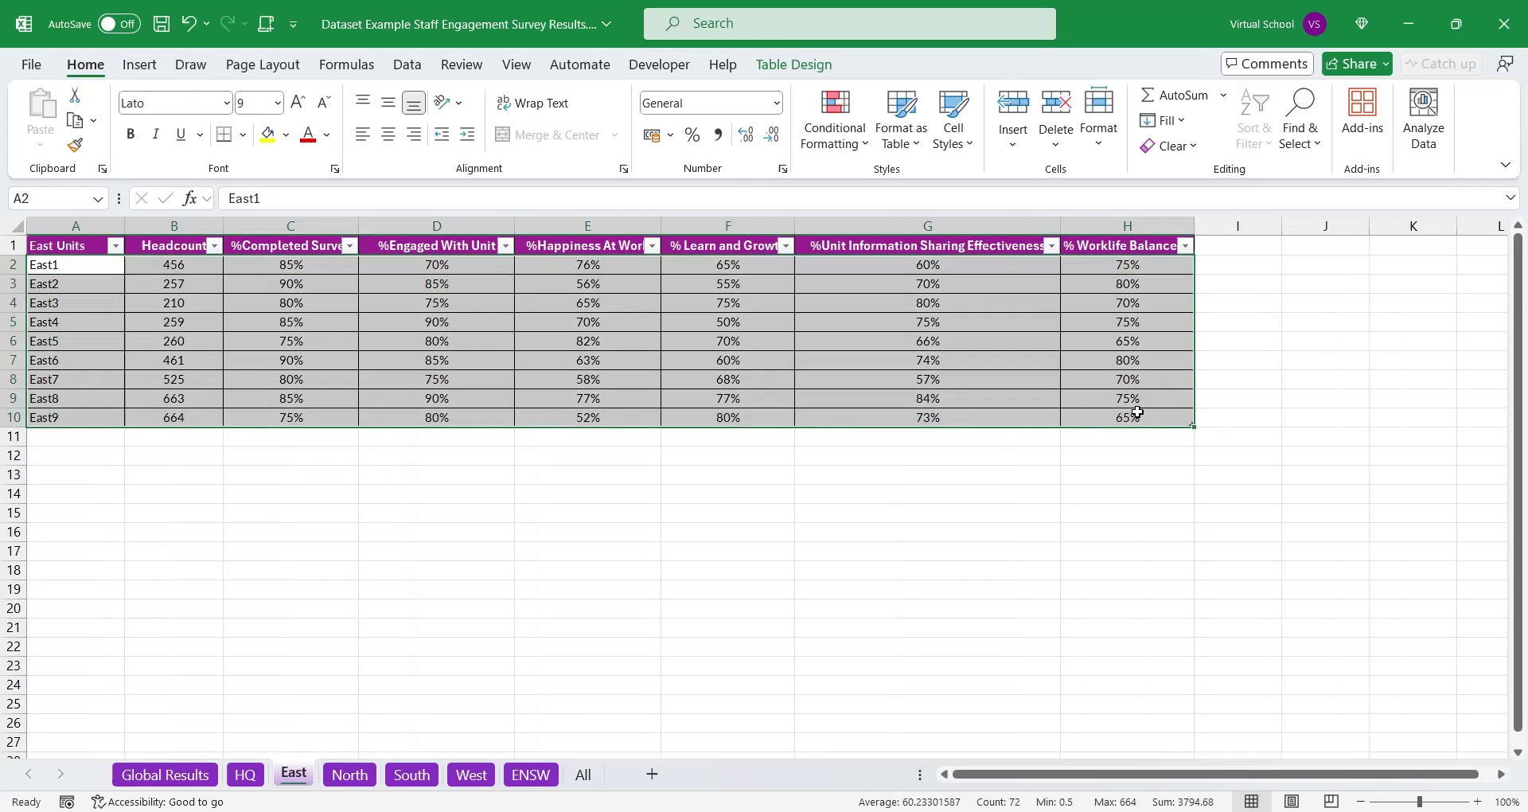
key(ctrl+c)
click(583, 775)
click(102, 462)
key(ctrl+v)
click(349, 774)
key(ctrl+c)
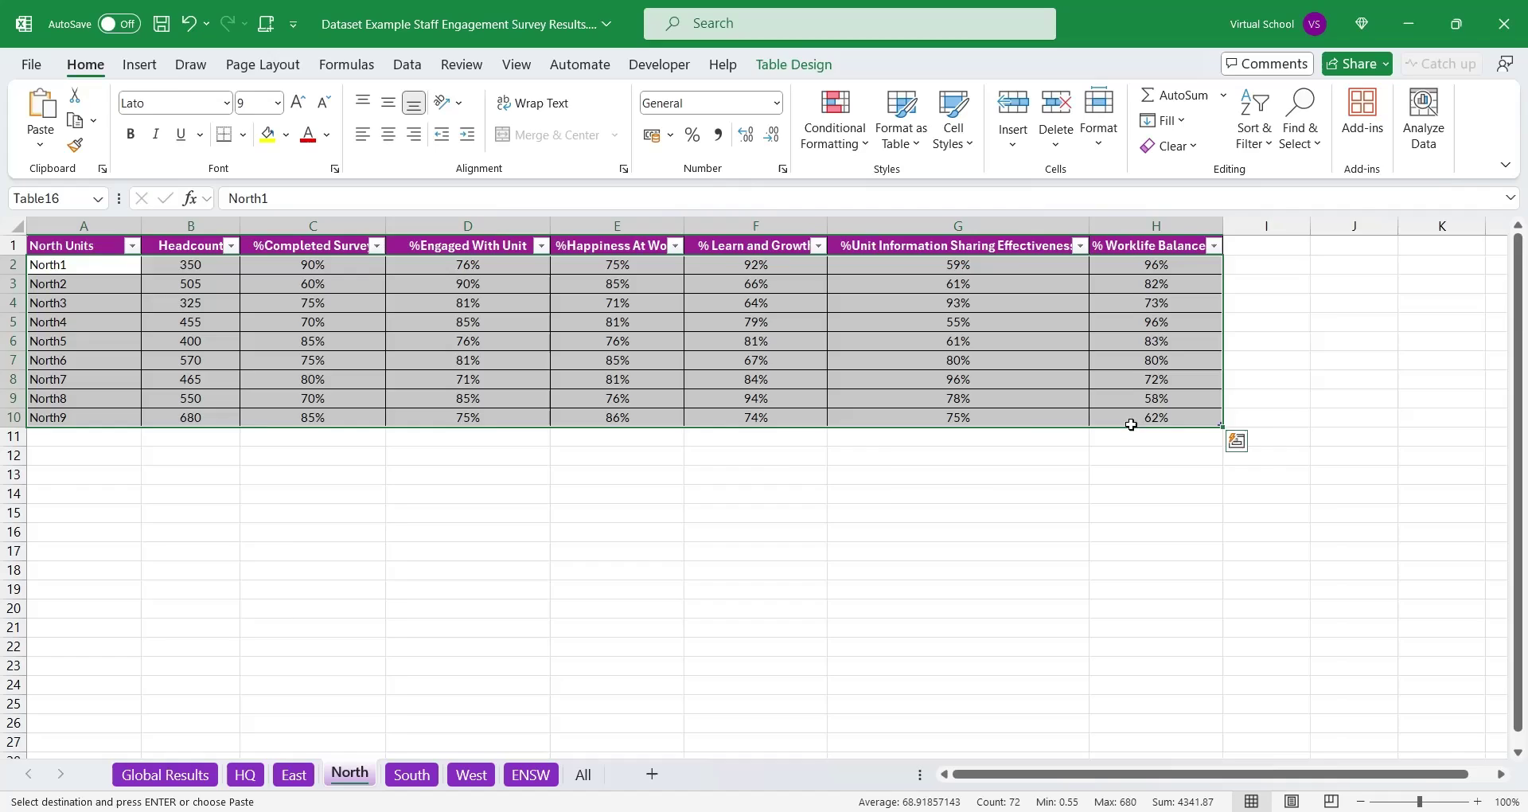
click(583, 774)
right_click(56, 509)
click(90, 280)
Step: Append the South and West tables below the North rows
click(412, 774)
key(ctrl+c)
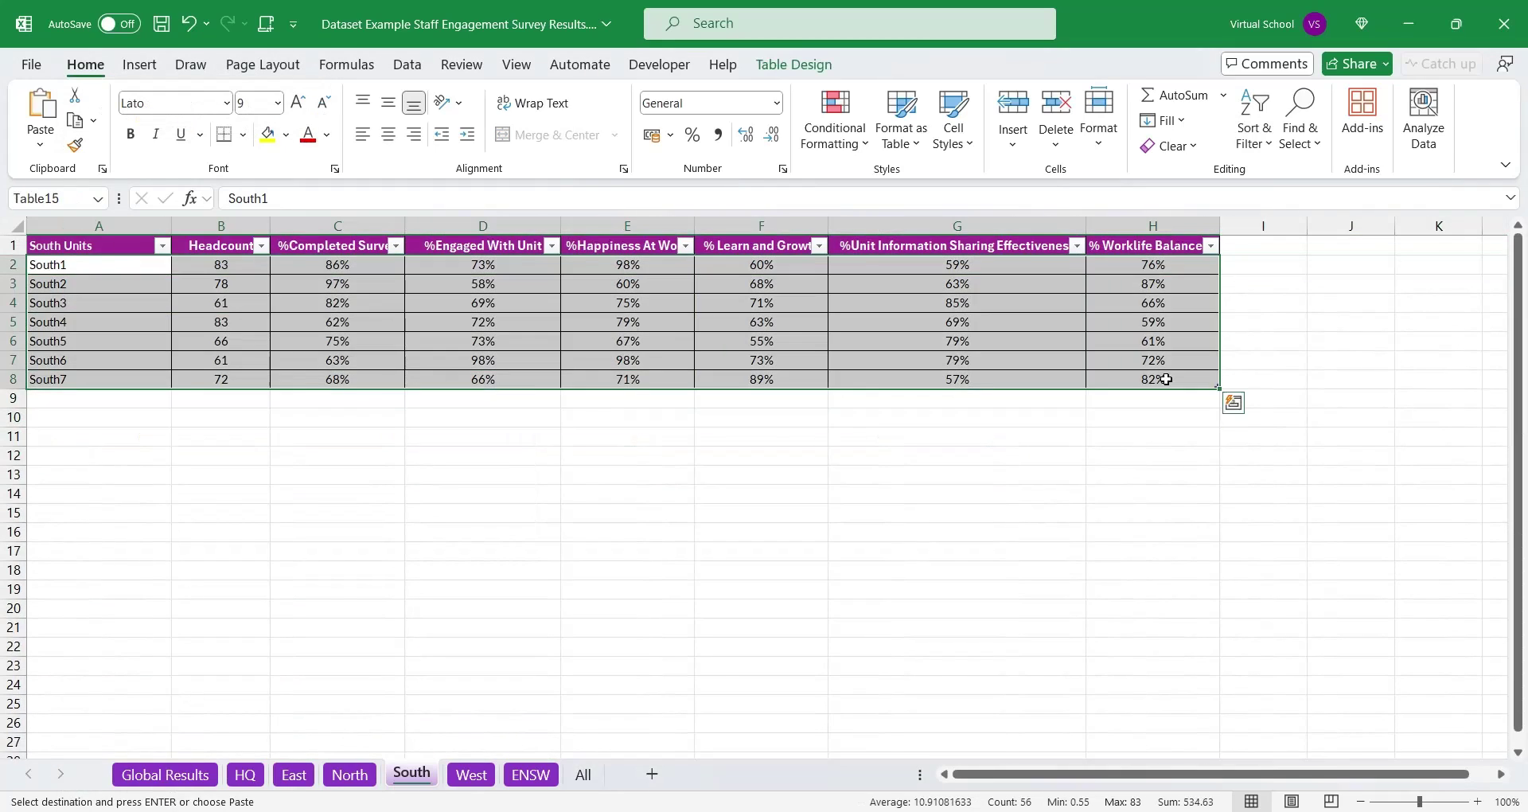
click(583, 774)
click(58, 427)
key(ctrl+v)
click(471, 774)
key(ctrl+c)
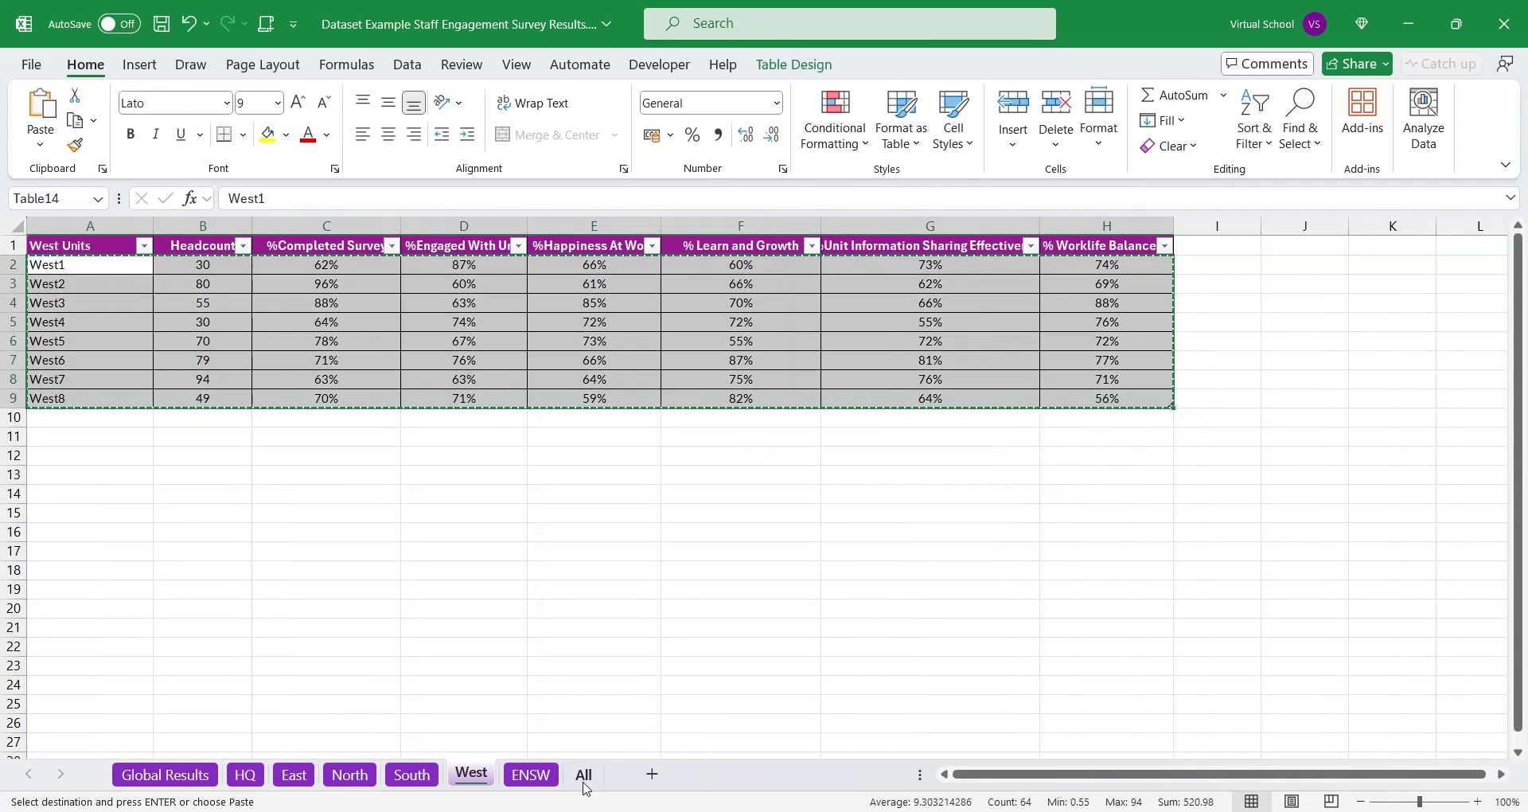
click(583, 774)
key(ctrl+v)
Step: Paste the ENSW table as values below the West rows
click(530, 774)
key(ctrl+c)
click(583, 774)
click(66, 626)
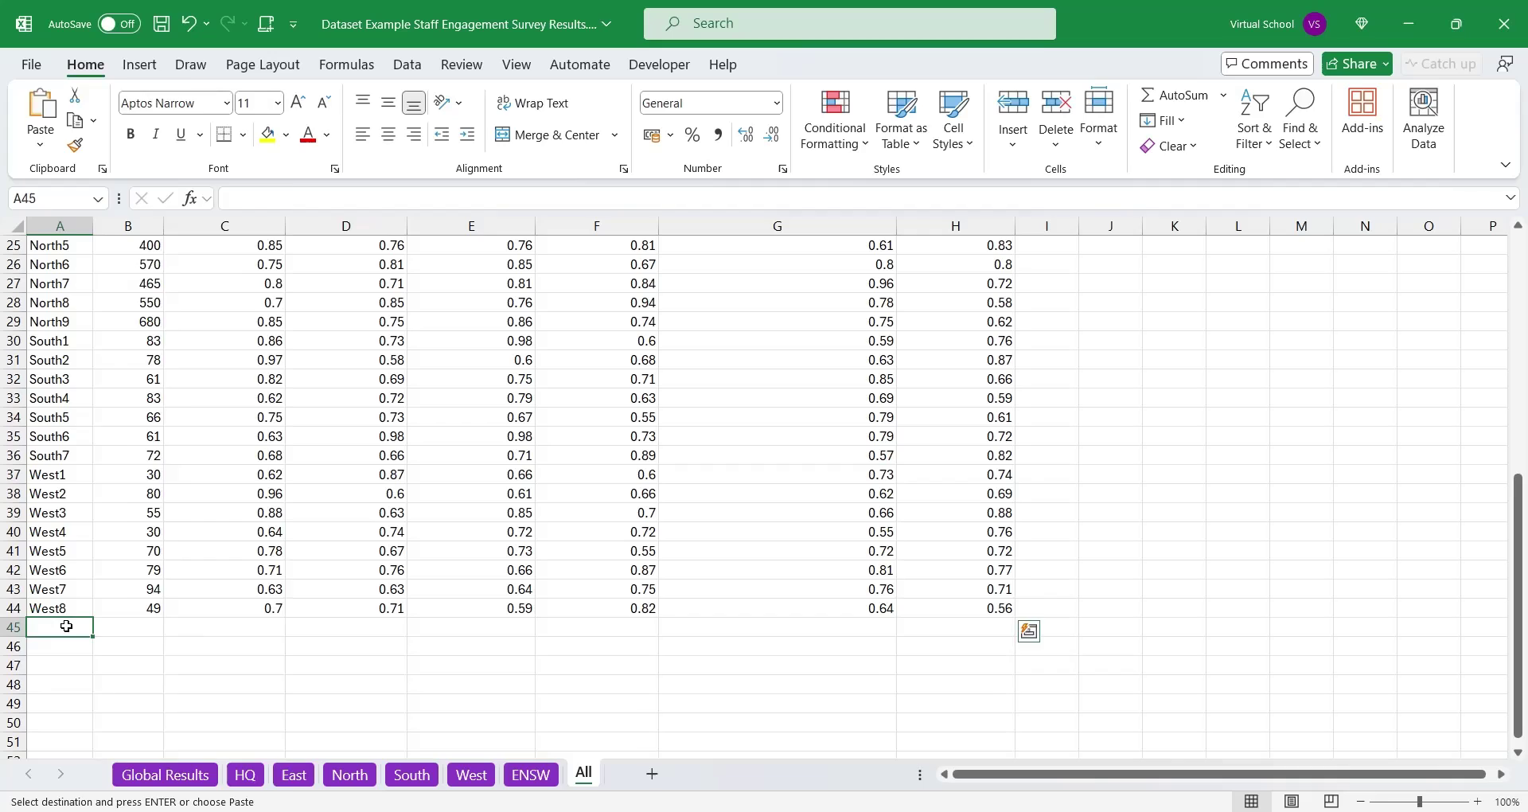
right_click(66, 626)
click(79, 282)
Step: Insert a new column A on the All sheet headed Region
scroll(342, 381, up, 5)
click(516, 63)
click(655, 316)
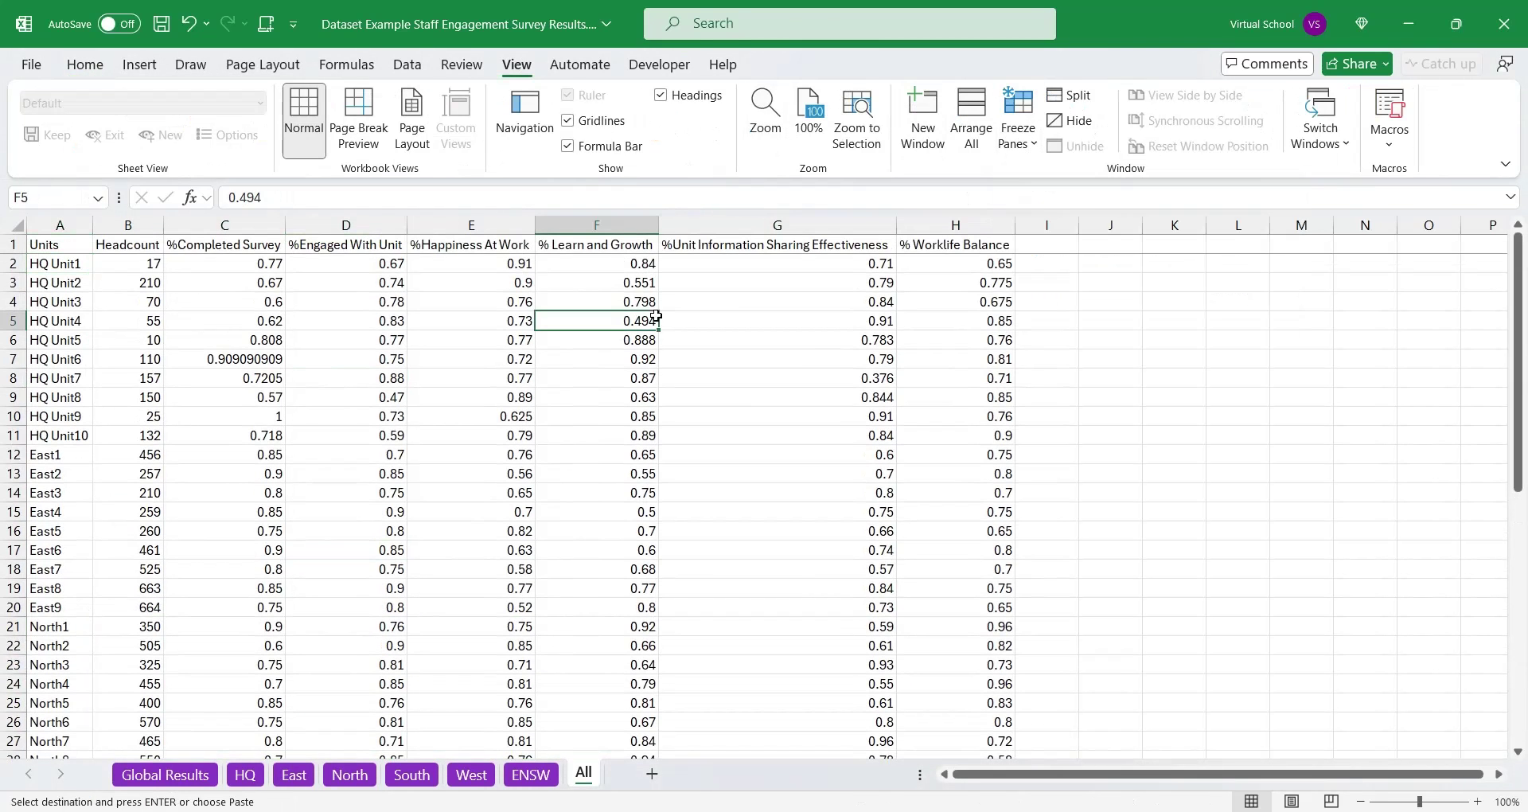
click(58, 226)
key(ctrl+plus)
text(Region)
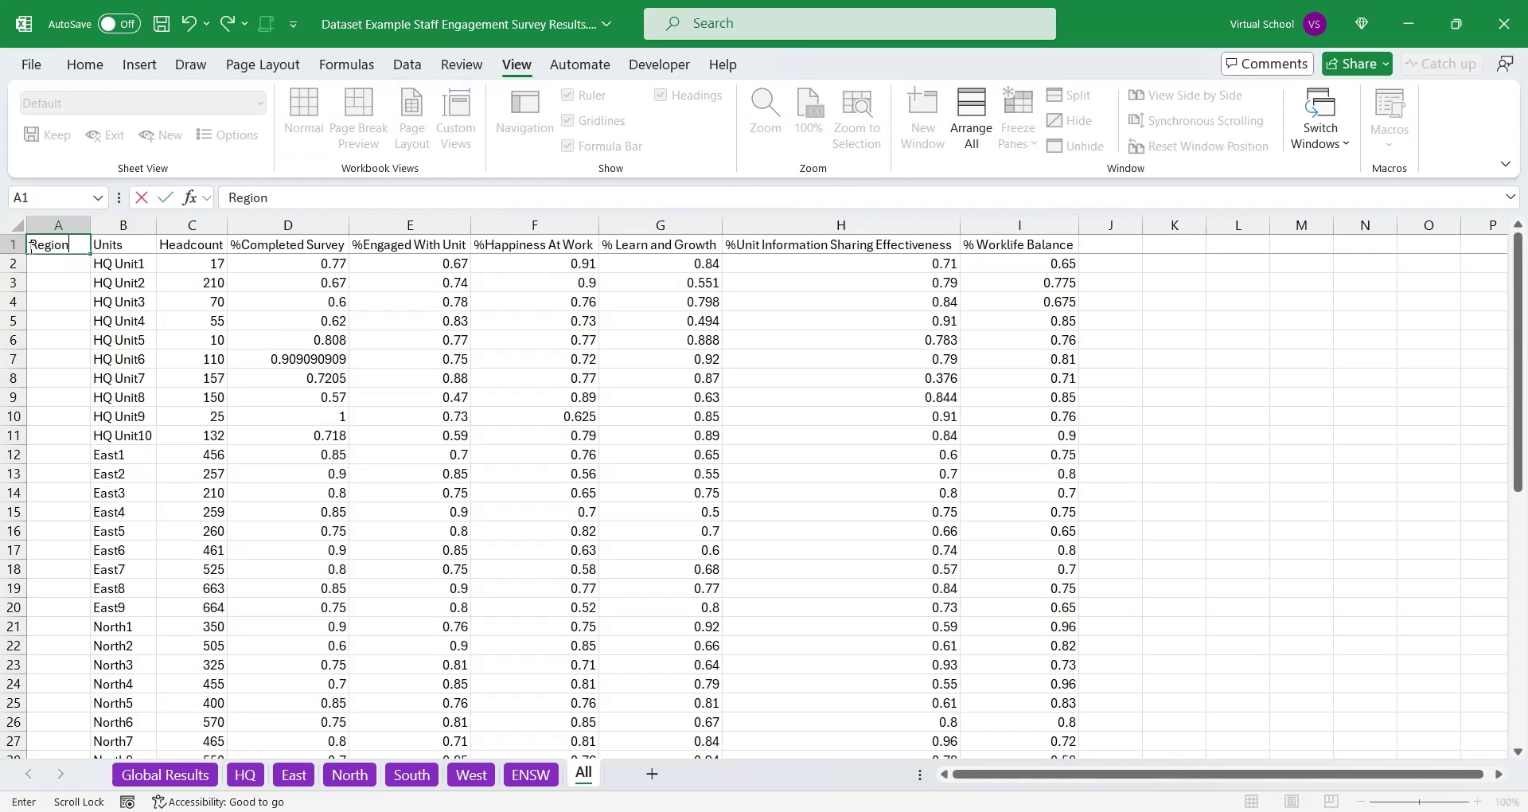
click(55, 263)
Step: Label the HQ, East and North unit rows with their region names
text(HQ)
key(ctrl+Return)
drag(90, 272, 89, 609)
click(58, 455)
text(East)
click(58, 626)
text(North)
scroll(90, 556, down, 3)
drag(90, 463, 90, 598)
Step: Label the South, West and ENSW unit rows, filling ENSW to the last row
text(S)
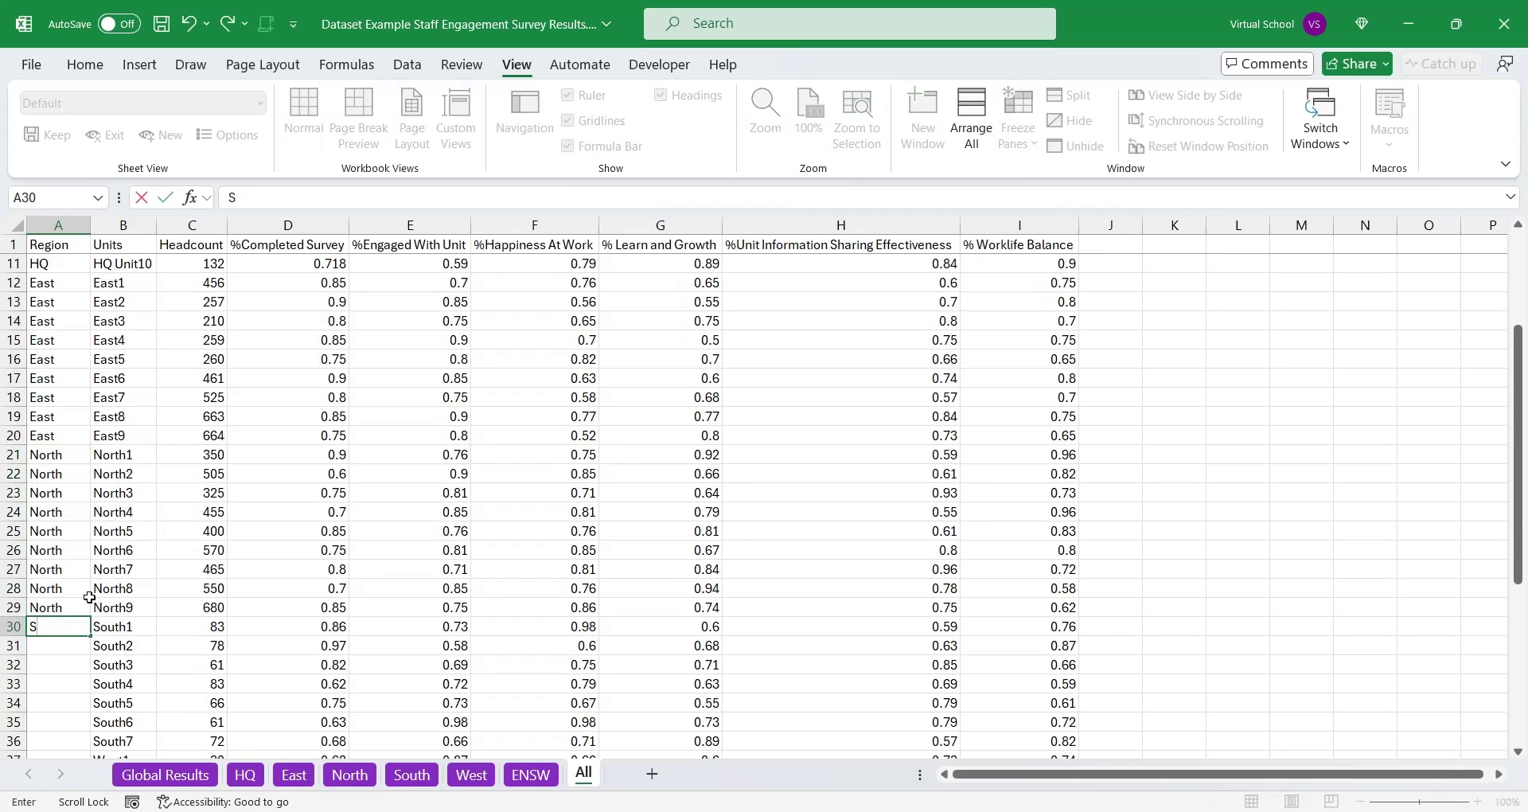
text(outh)
scroll(90, 557, down, 4)
drag(90, 406, 90, 674)
click(58, 531)
text(West)
key(Return)
scroll(58, 605, down, 2)
click(58, 569)
text(ENSW)
key(ctrl+Return)
drag(90, 578, 86, 687)
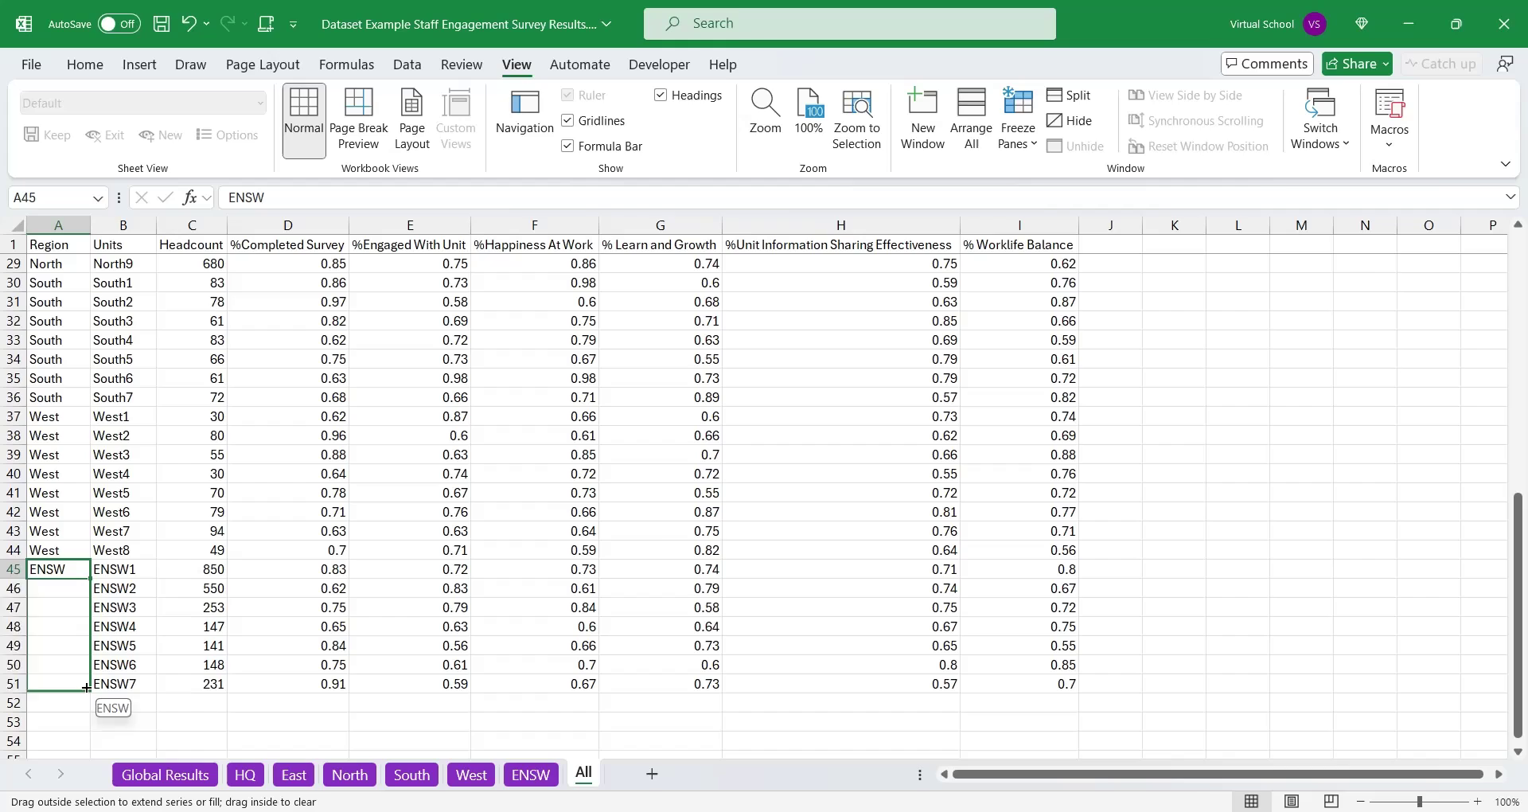
Step: Load the All sheet from the Staff Engagement Excel workbook as a 50-row table
click(692, 627)
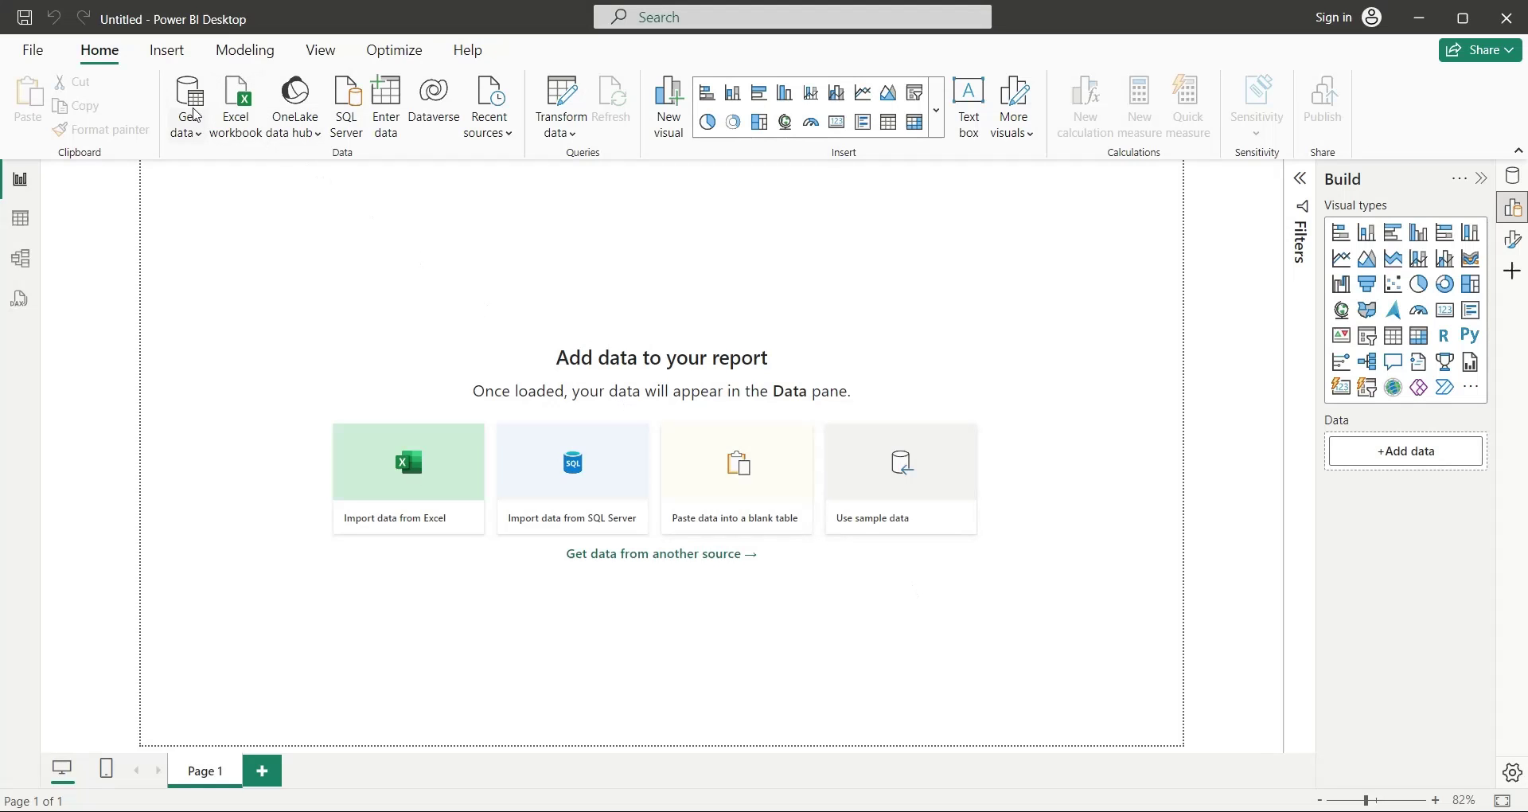
click(246, 118)
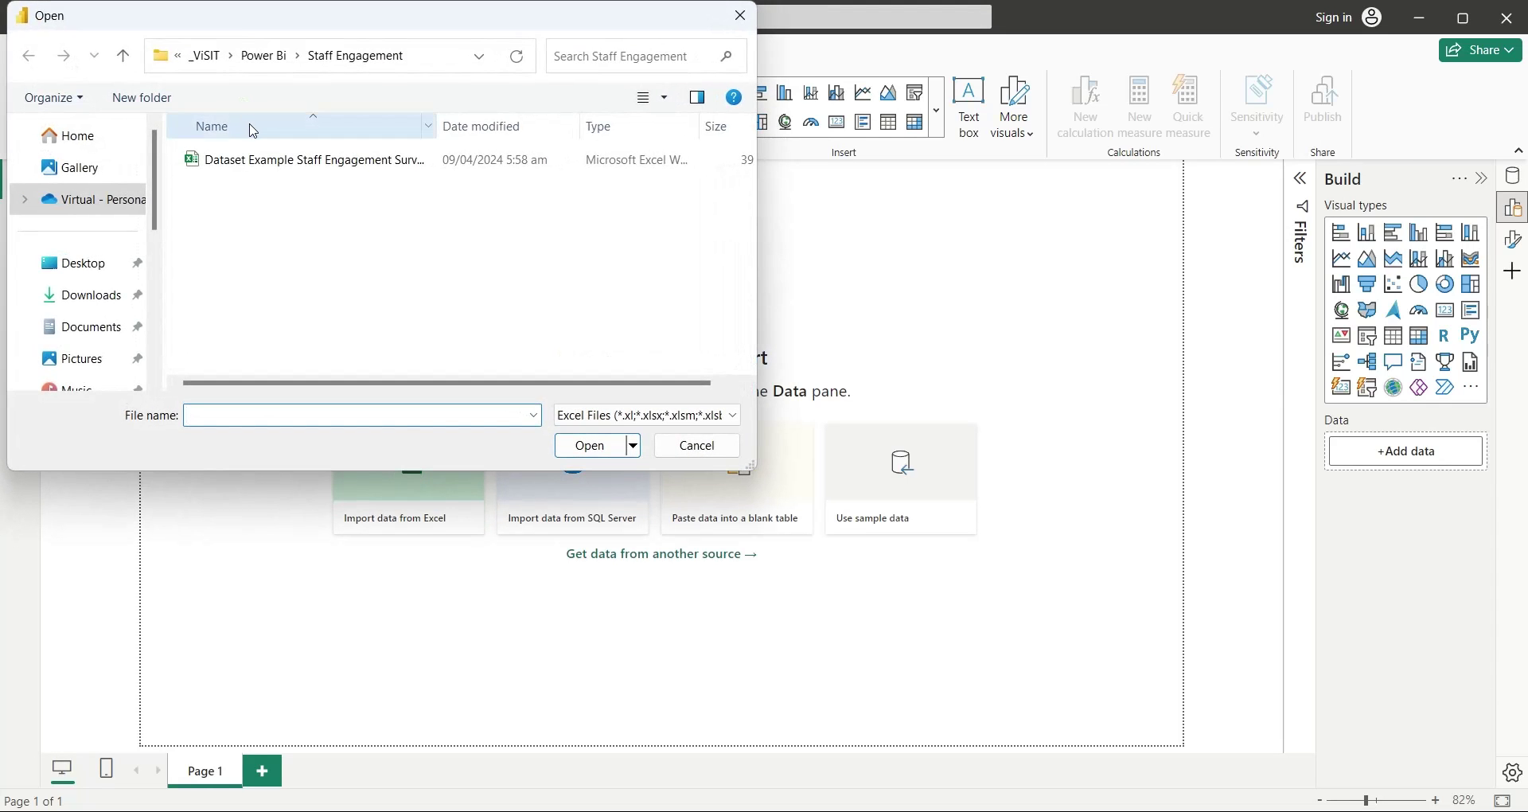
click(272, 167)
click(600, 447)
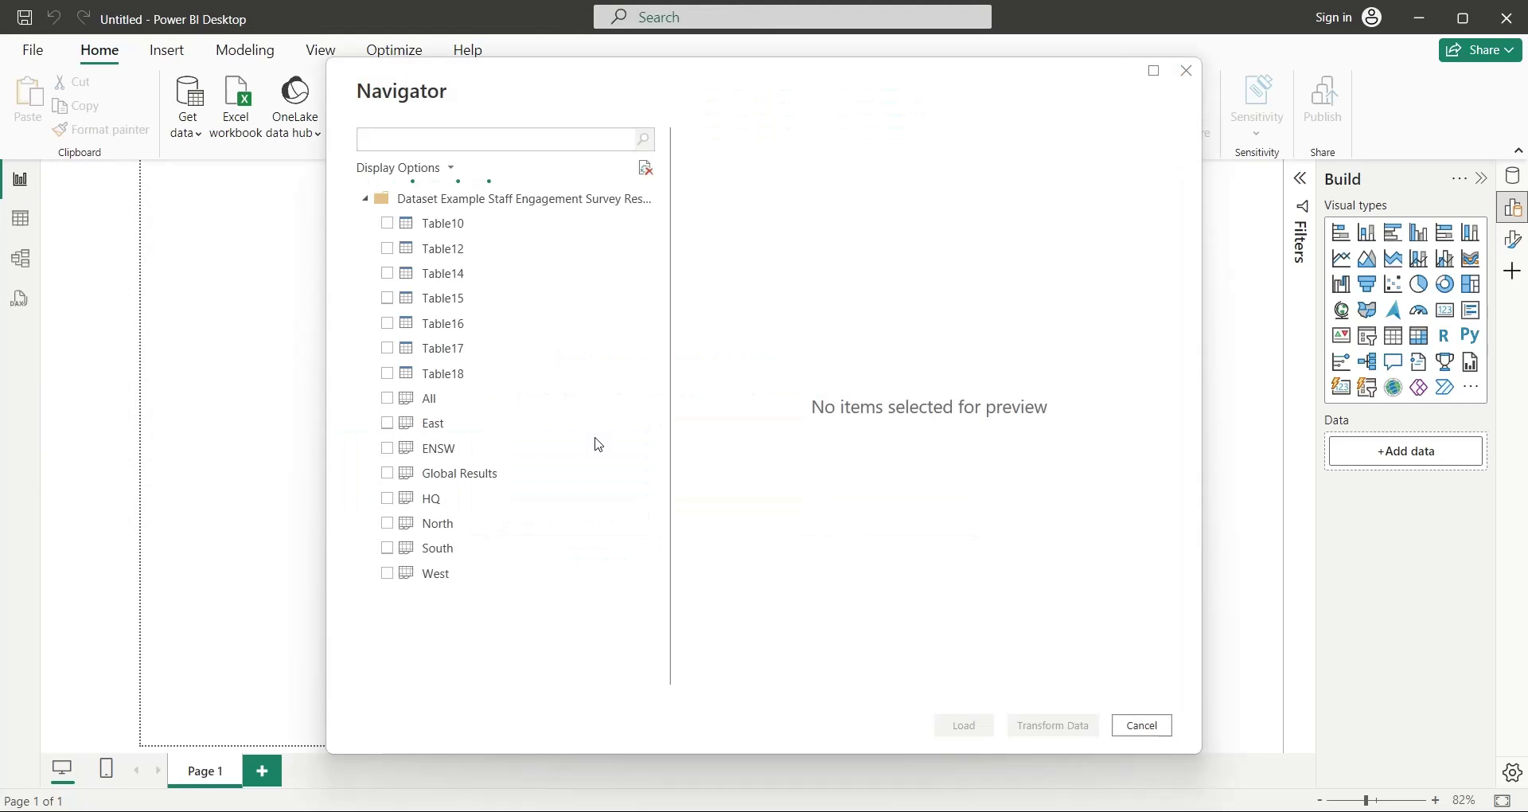
click(396, 405)
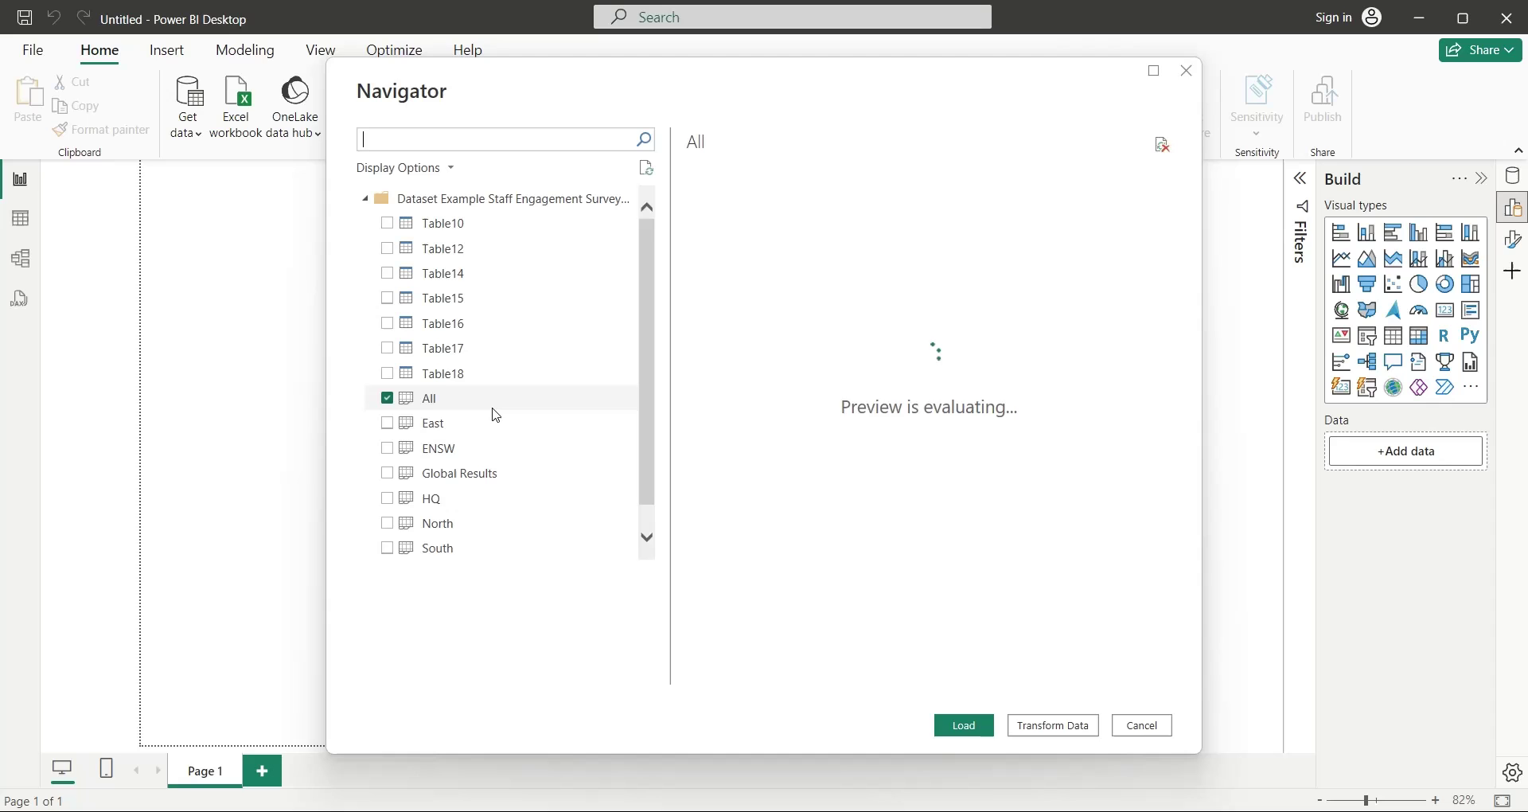
click(969, 724)
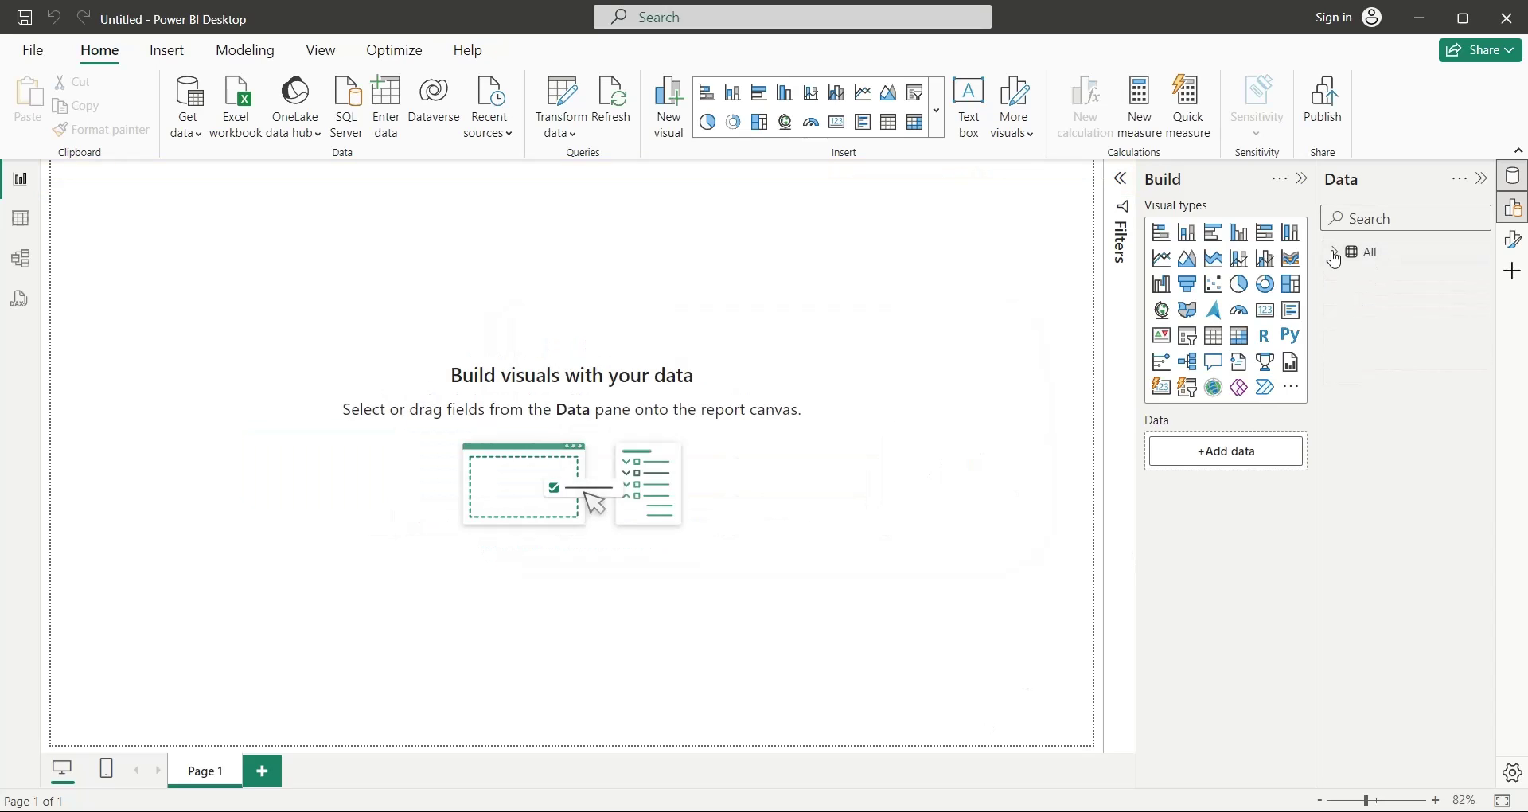
Step: Expand the All table in the Data pane and choose Edit query on it
click(1334, 253)
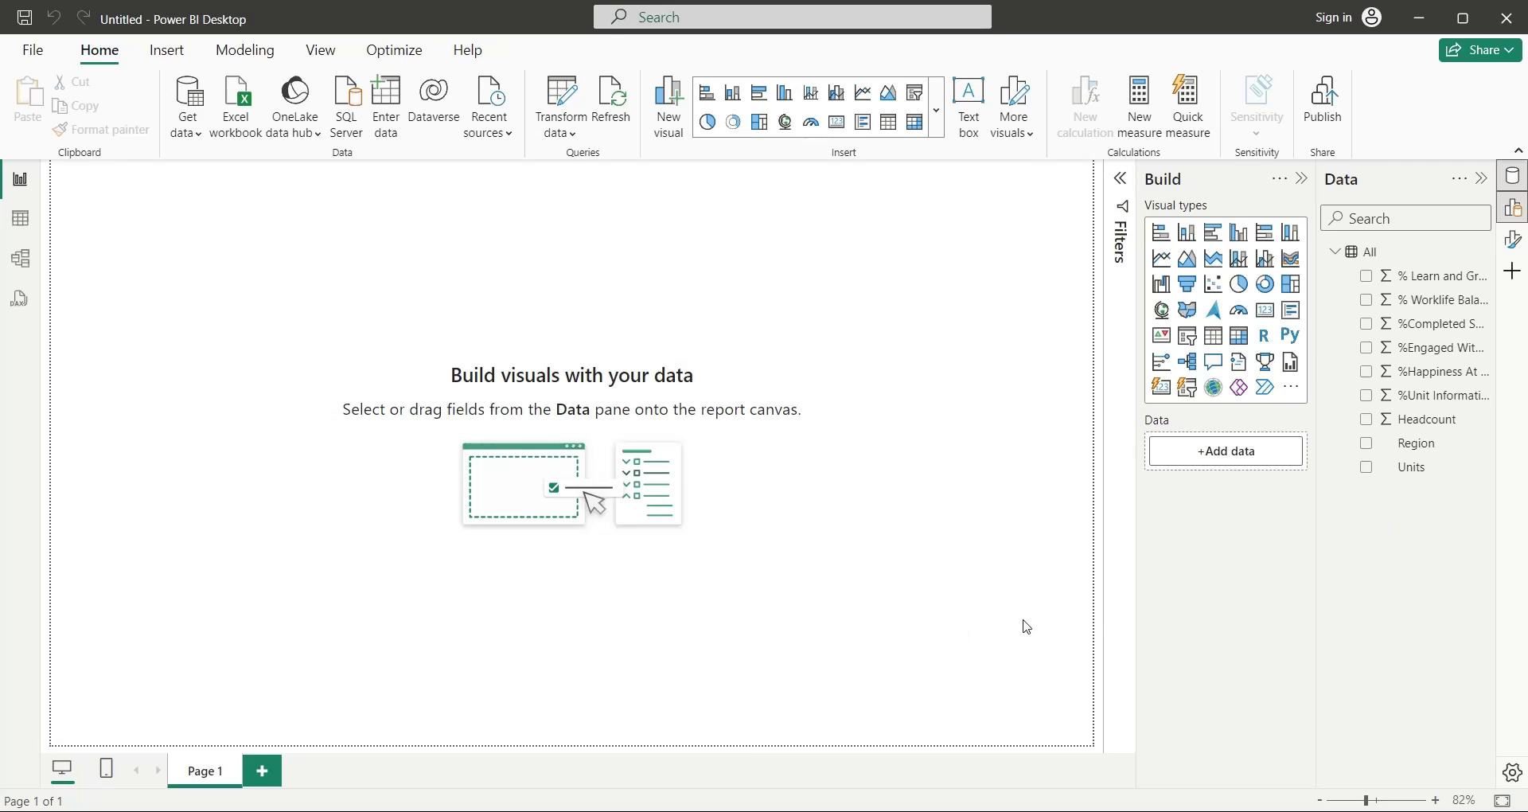
right_click(1370, 253)
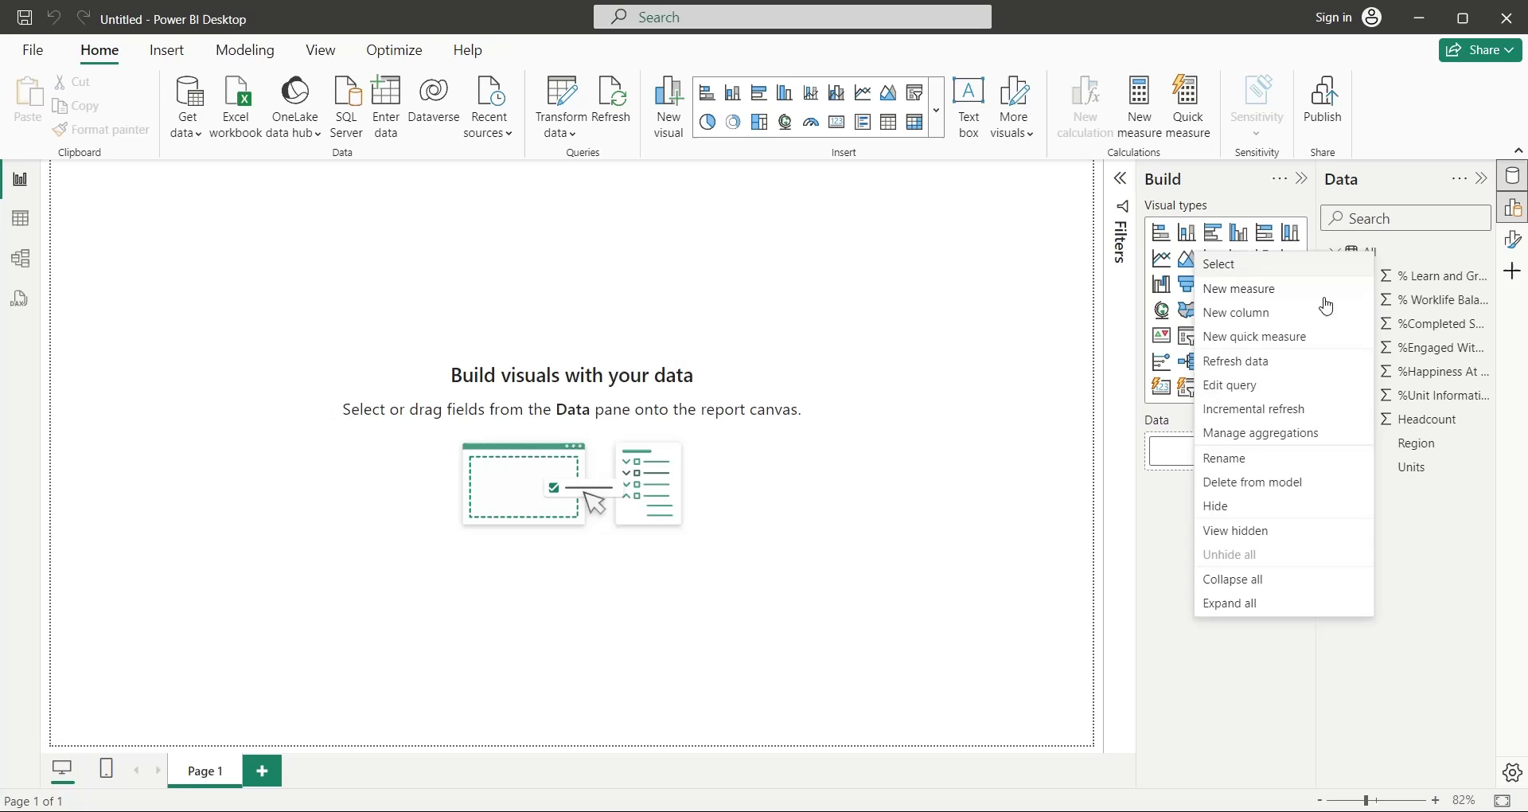
click(1263, 385)
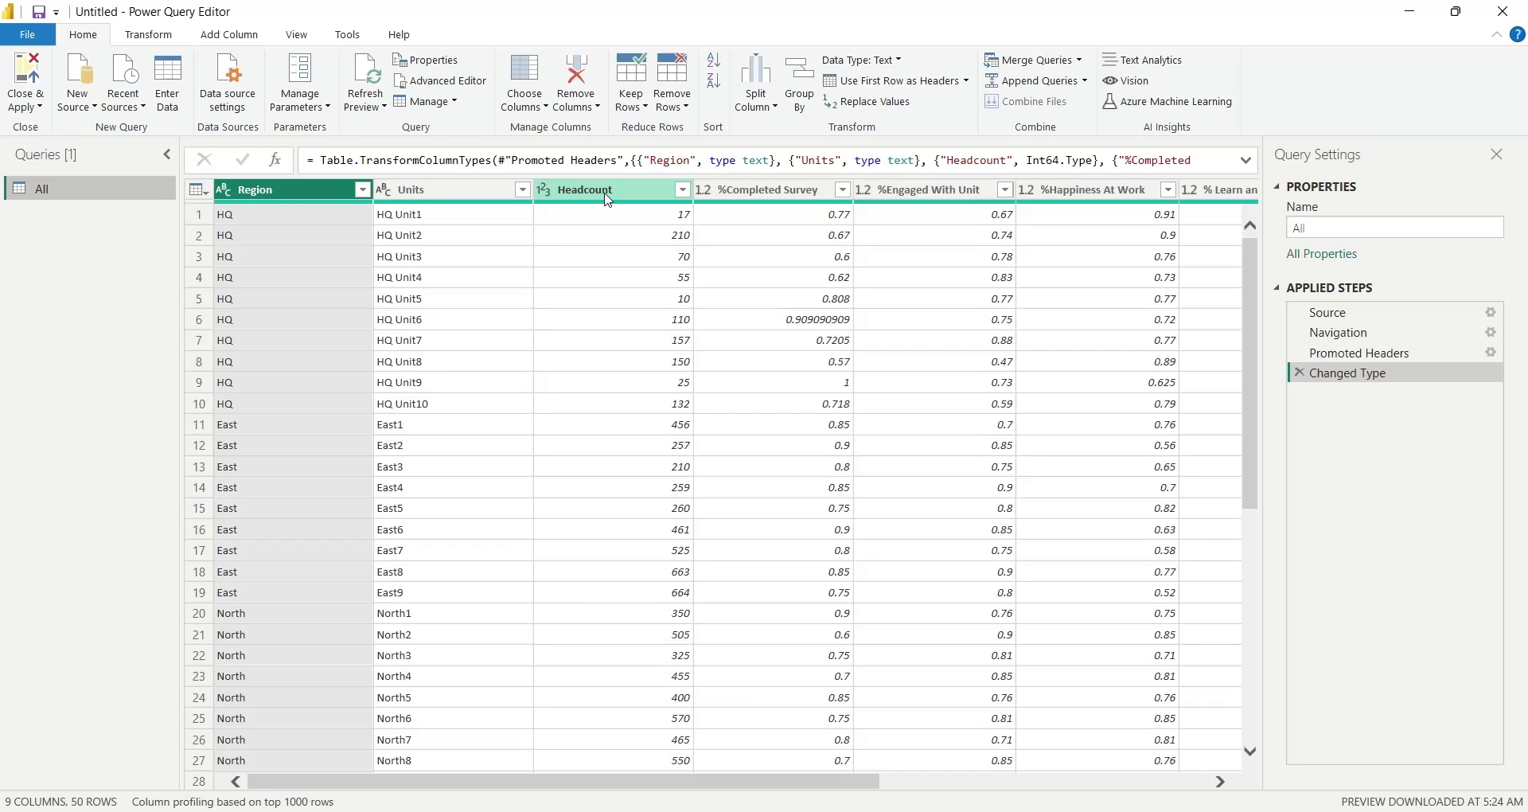
Step: Unpivot the %Completed Survey through % Worklife Balance columns
click(760, 189)
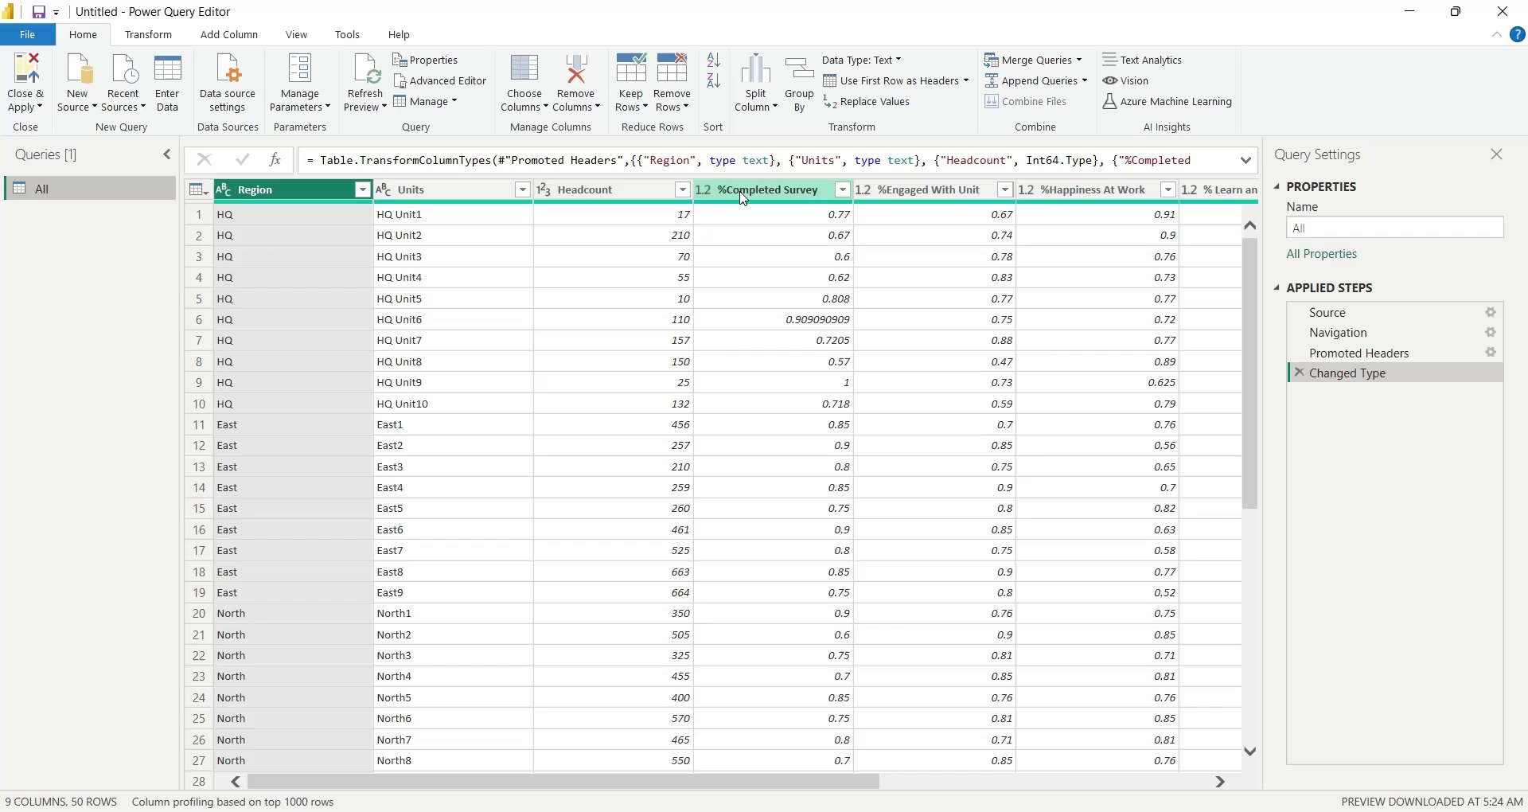
drag(815, 788, 1146, 789)
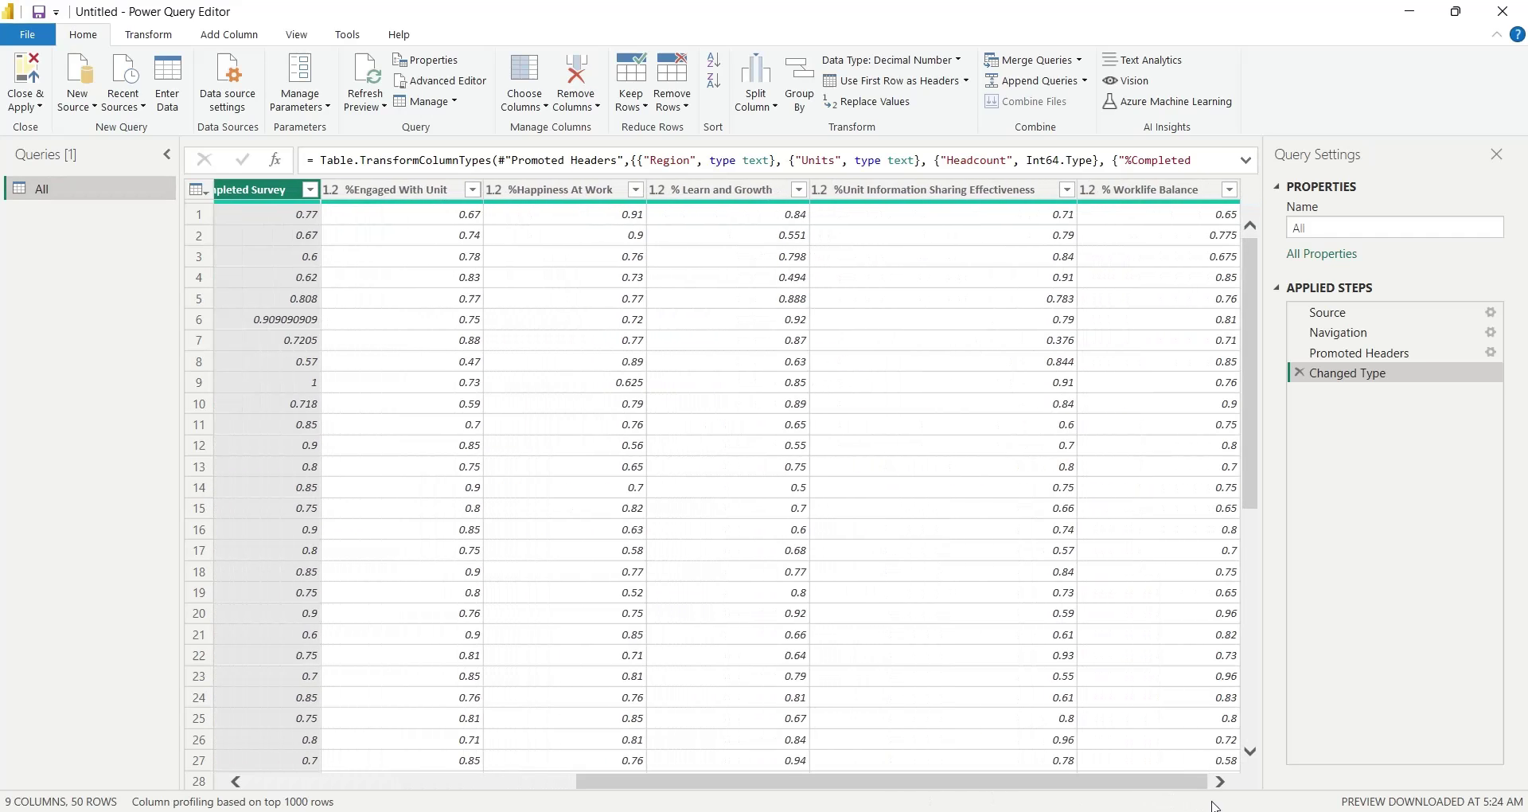
shift+click(1171, 191)
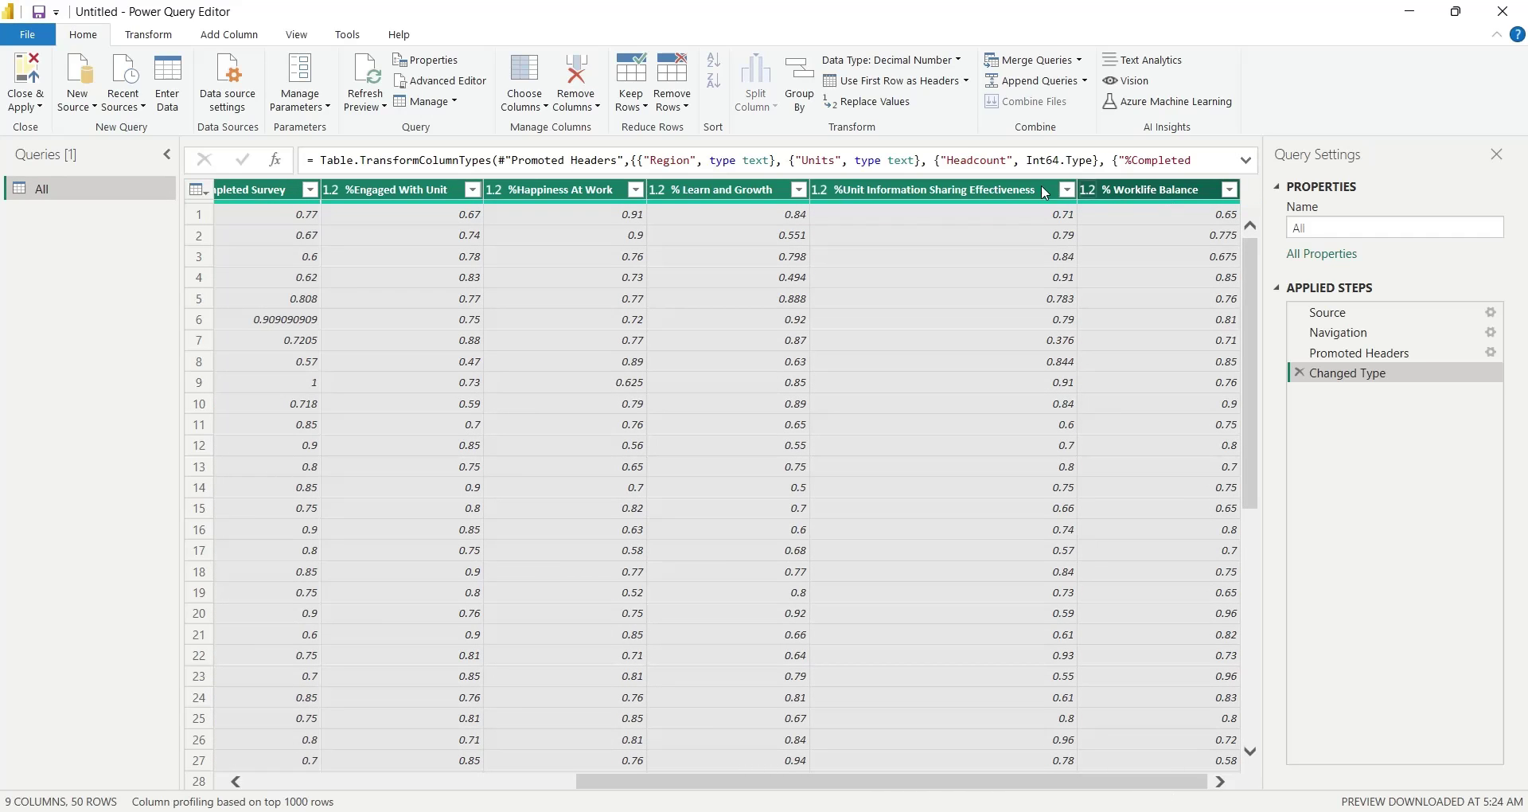
click(169, 40)
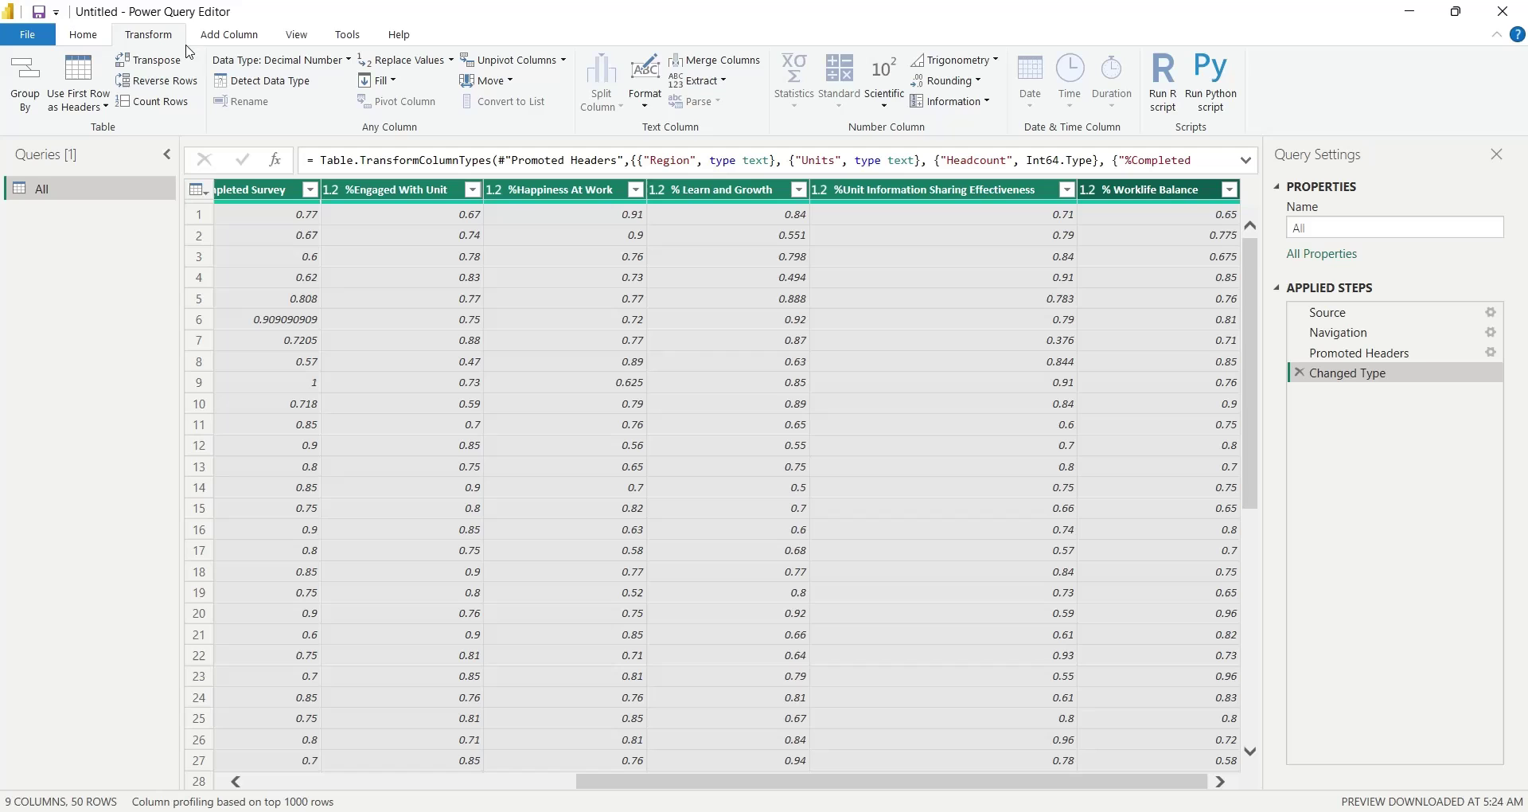
click(510, 62)
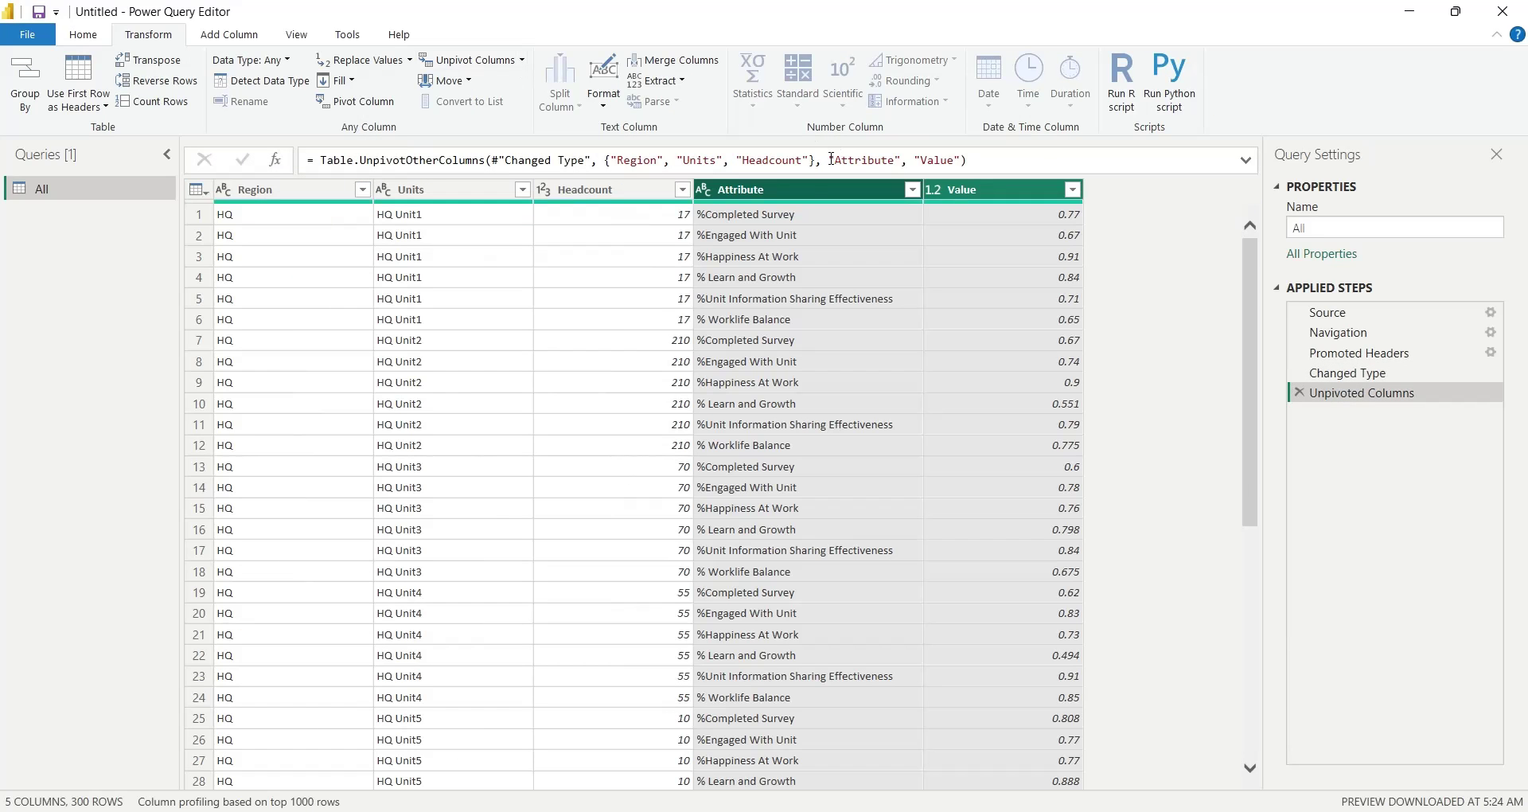
Step: Rename Attribute to Measure and set the Value column's type to Percentage
click(796, 190)
double_click(787, 191)
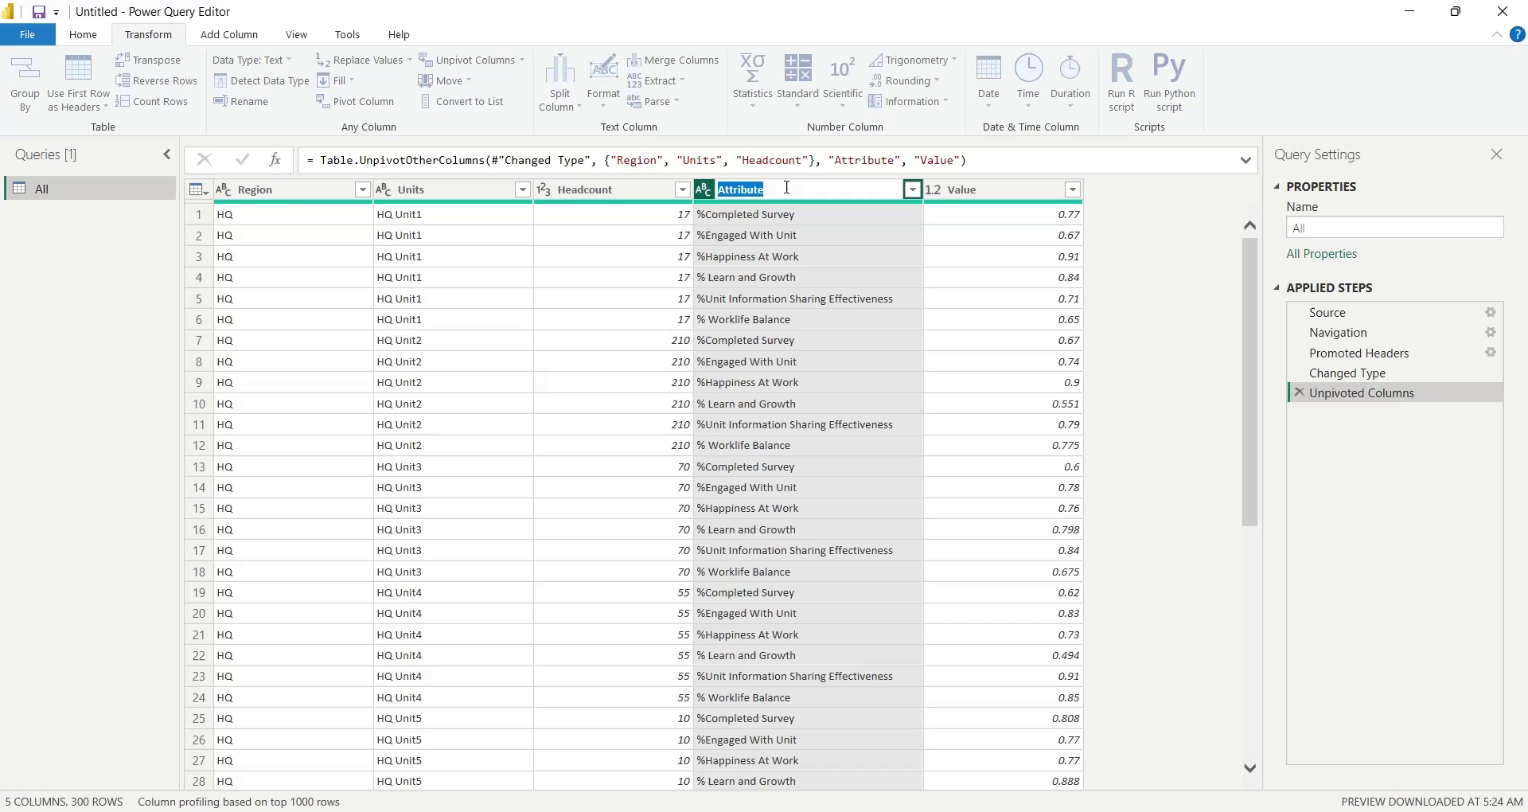
text(Measure)
key(Return)
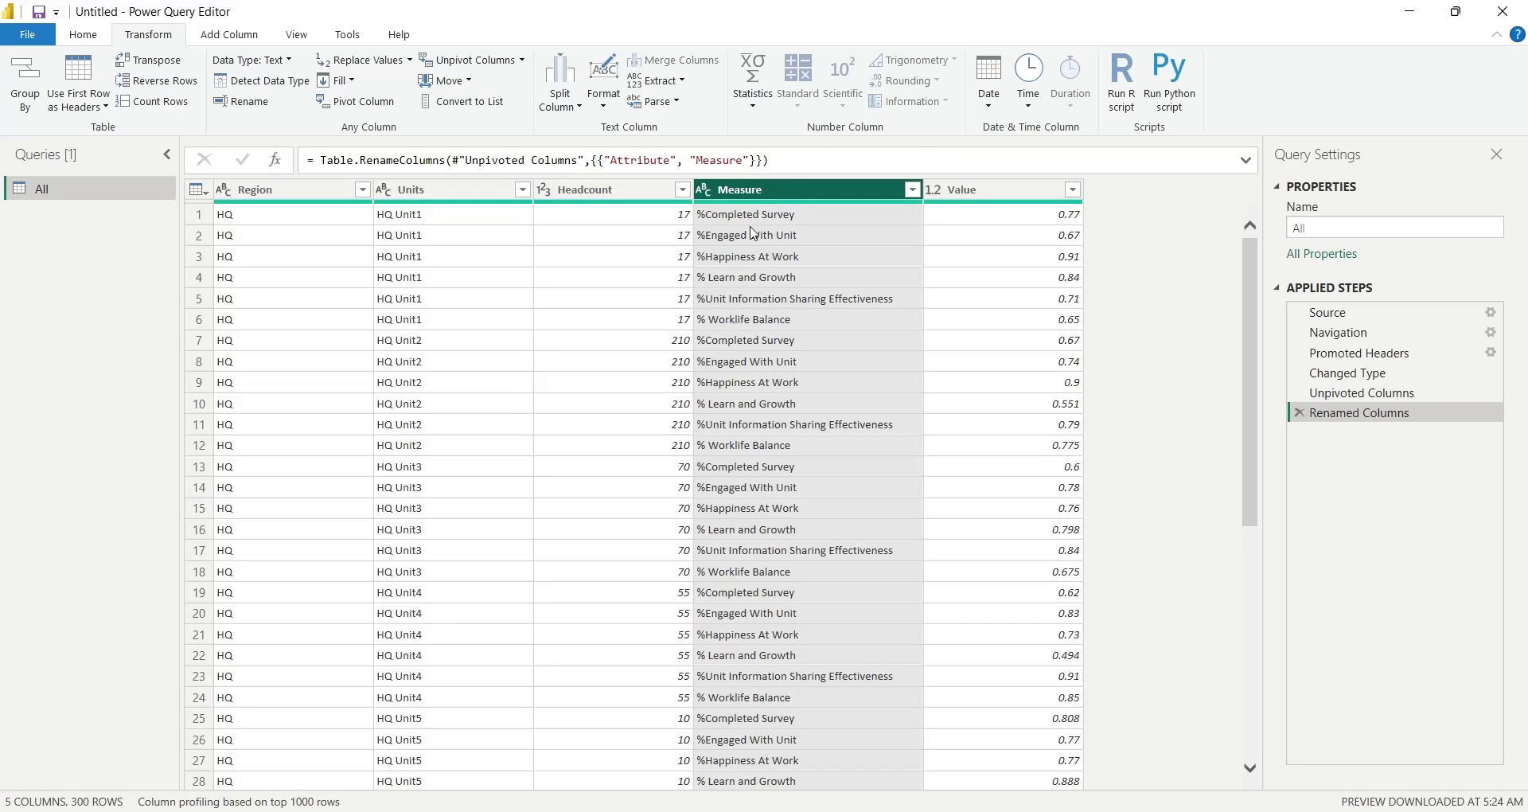
click(1005, 194)
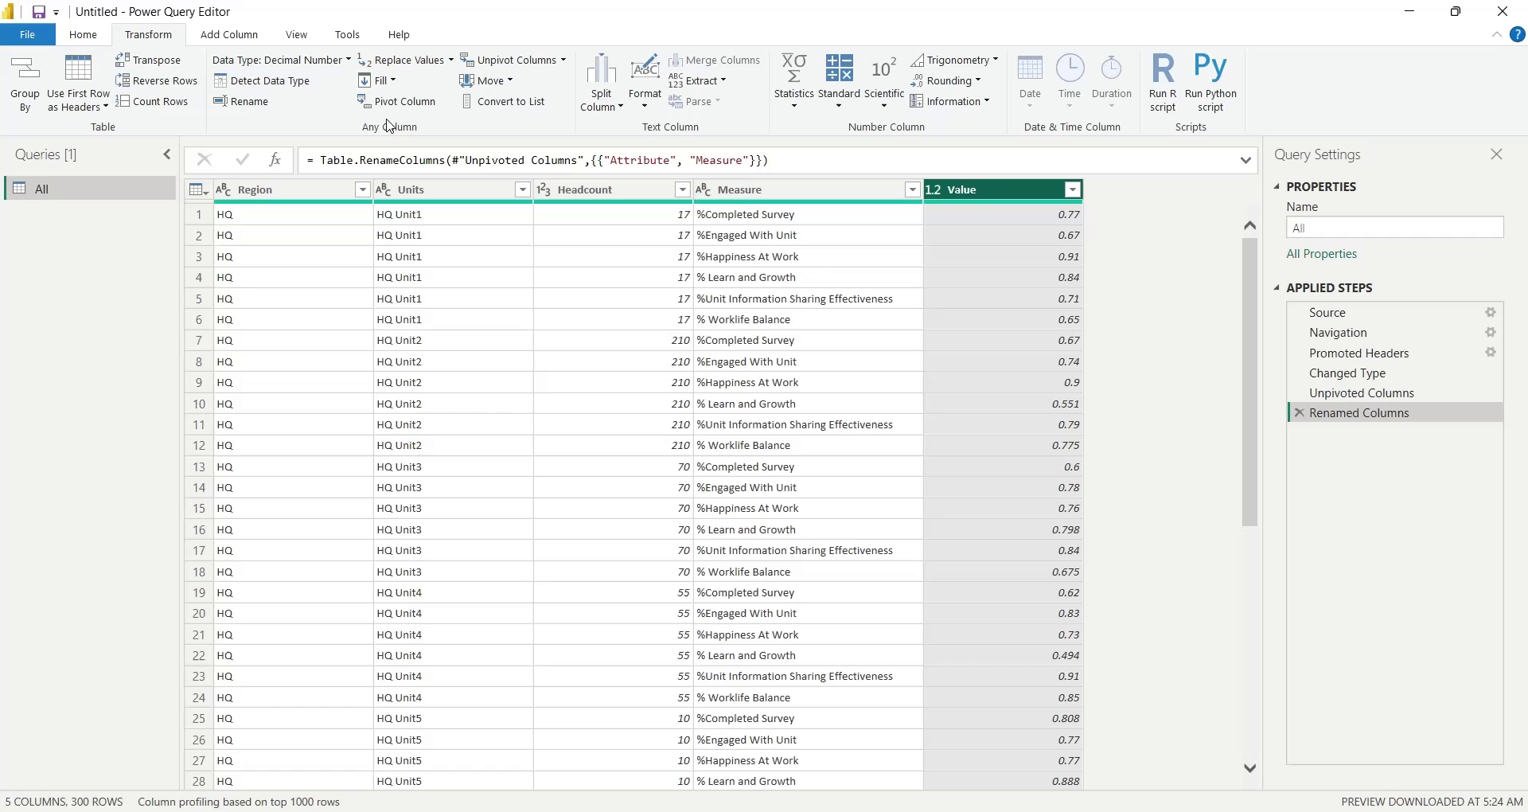
click(280, 59)
click(306, 146)
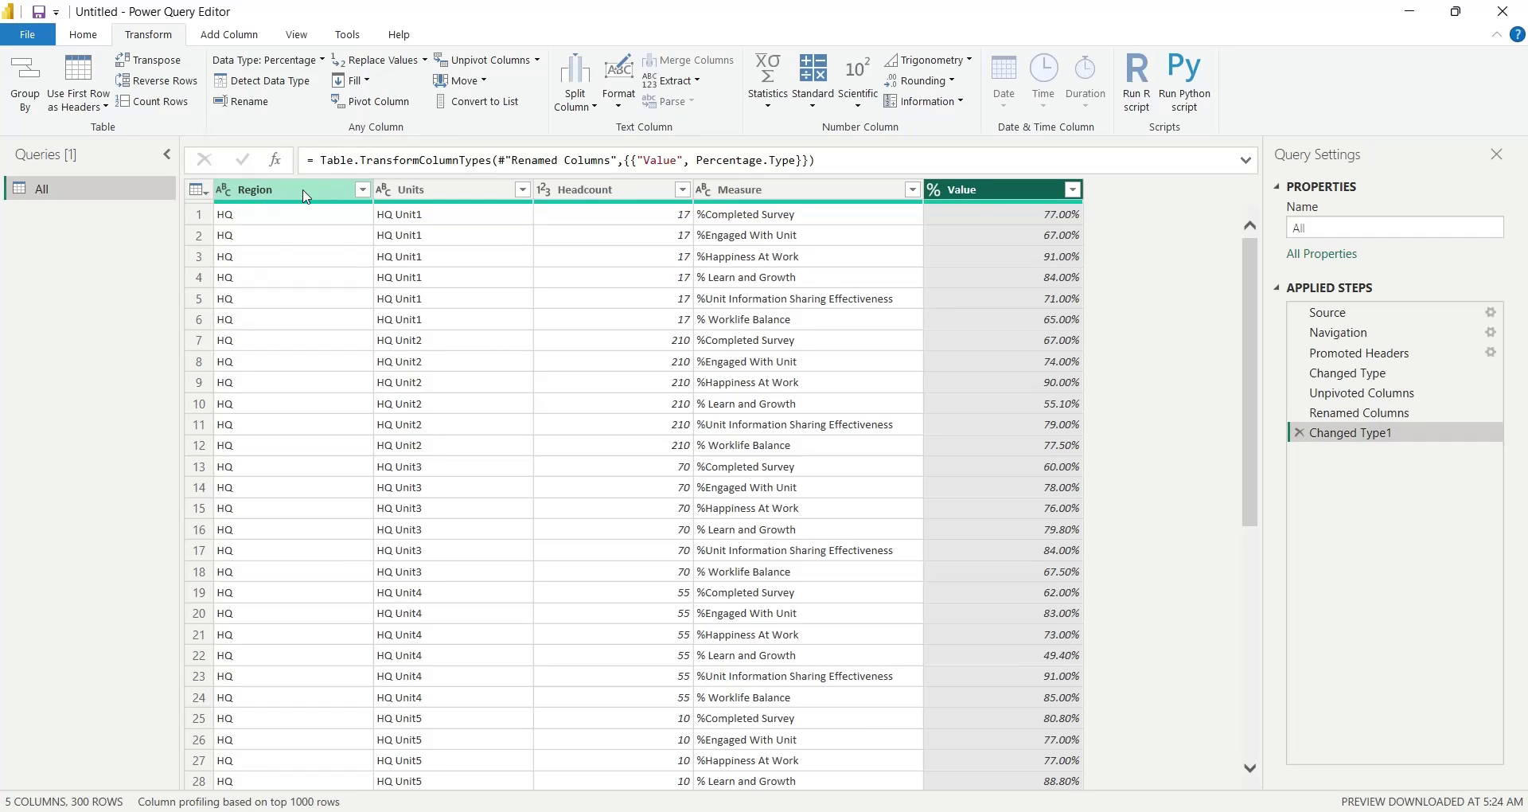
click(83, 36)
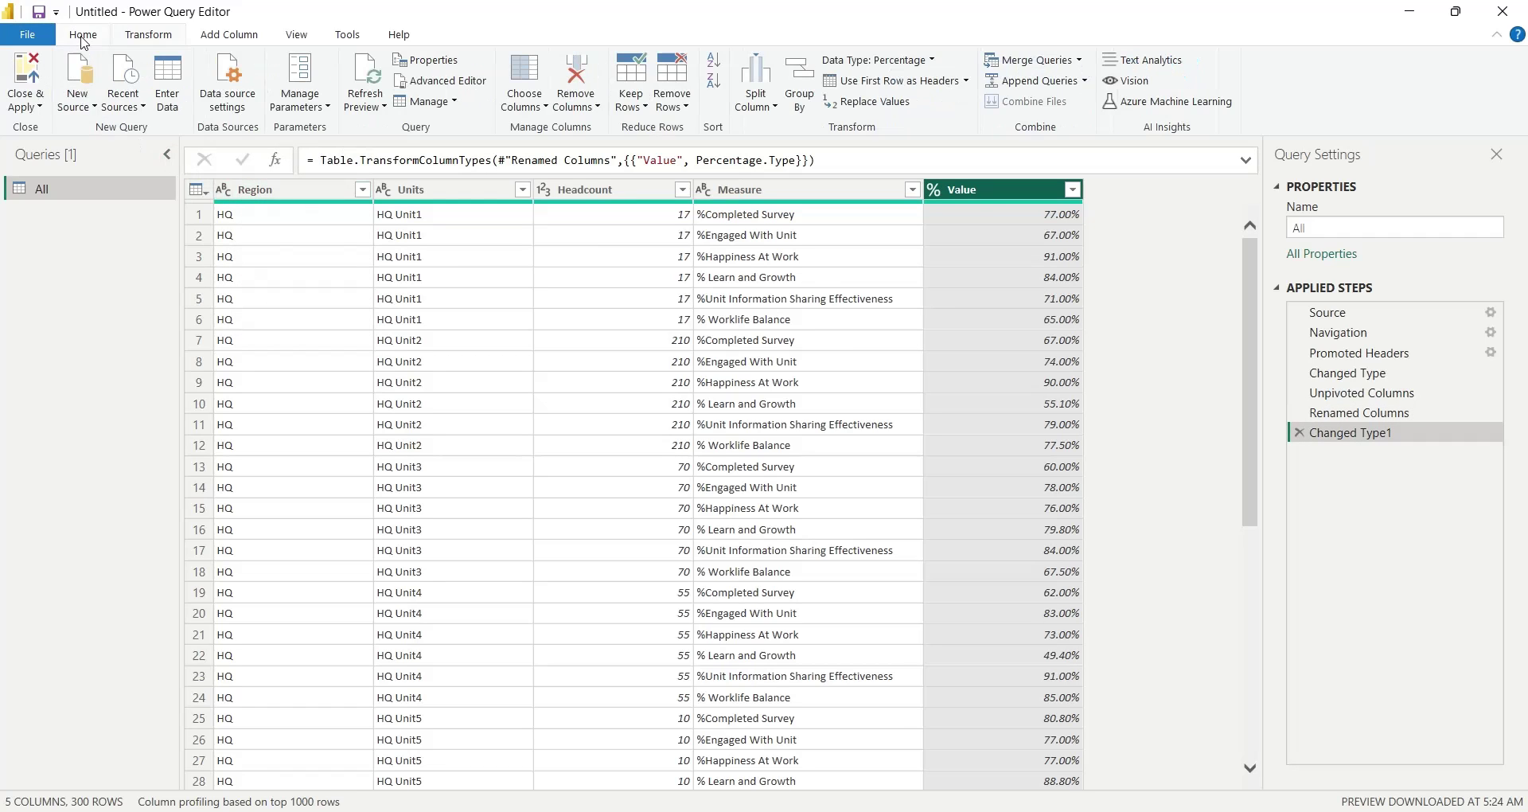
Step: Apply the query changes and add a gauge showing the average of Value
click(40, 78)
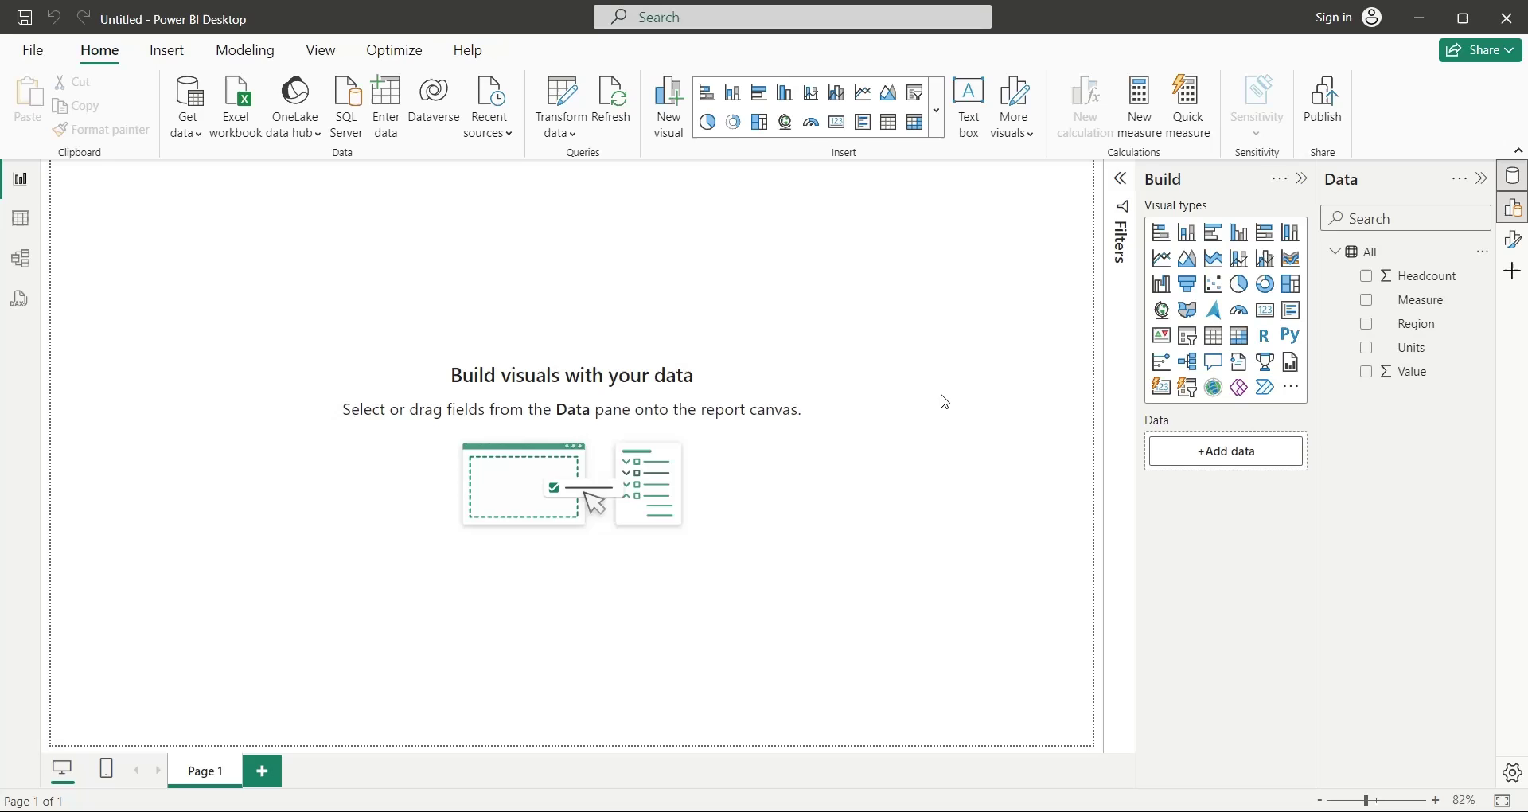
click(1239, 310)
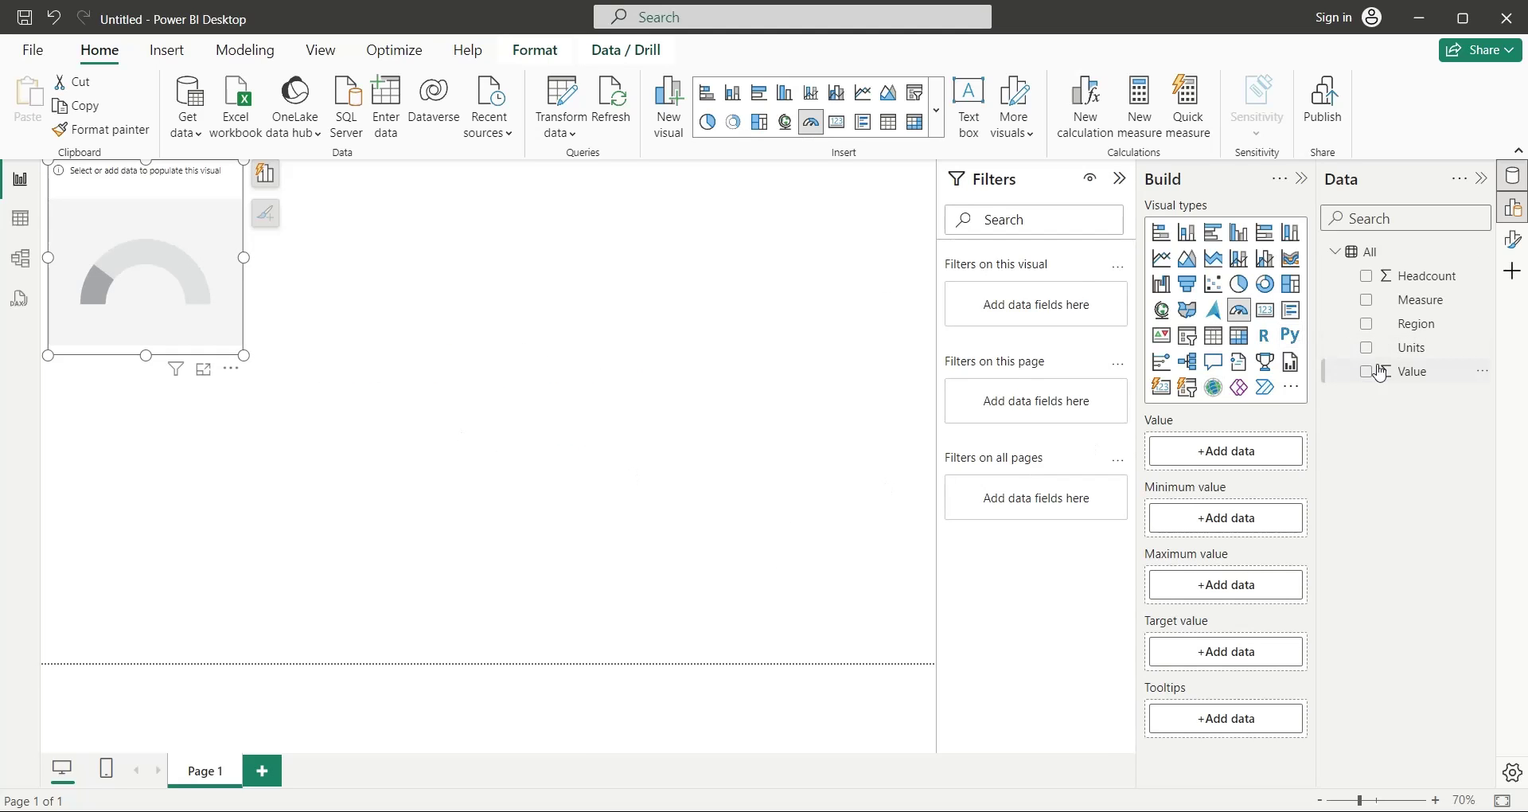
drag(1407, 371, 1242, 451)
click(1288, 451)
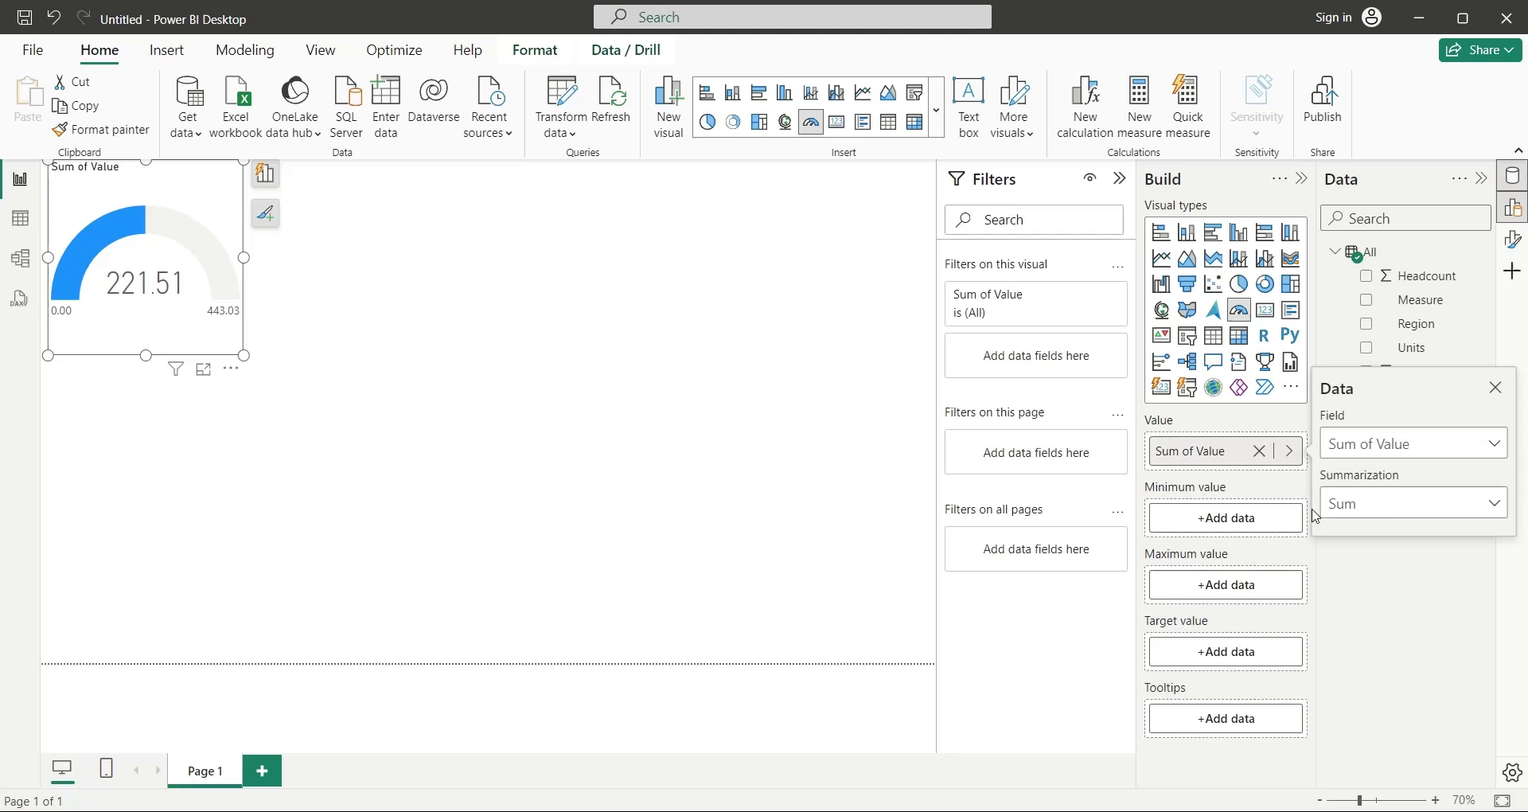
click(1390, 503)
click(1380, 568)
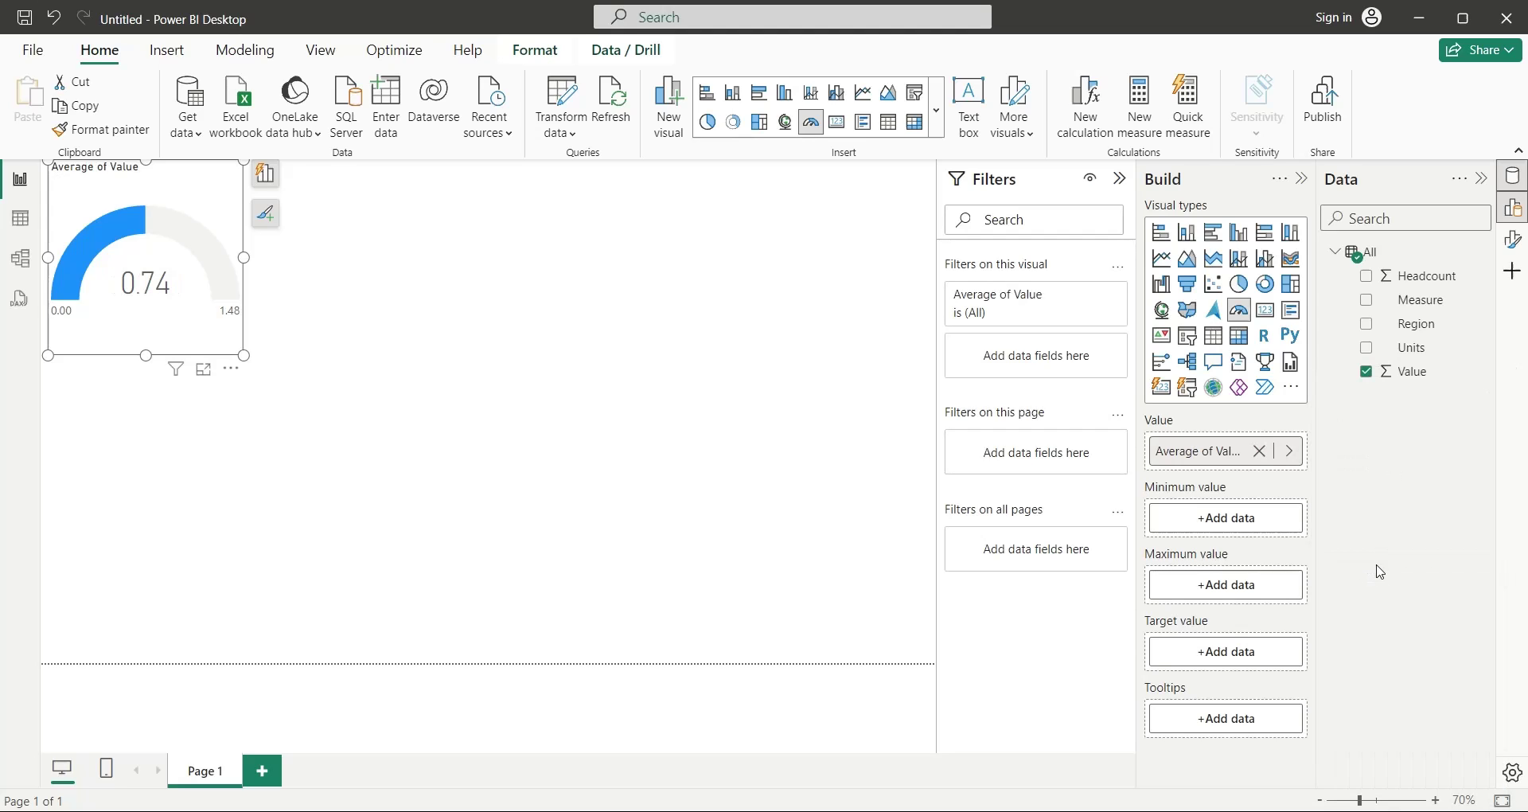
Step: Filter the gauge to % Learn and Growth, rename it Learn and Growth, and widen it lower-left
drag(1418, 300, 1059, 376)
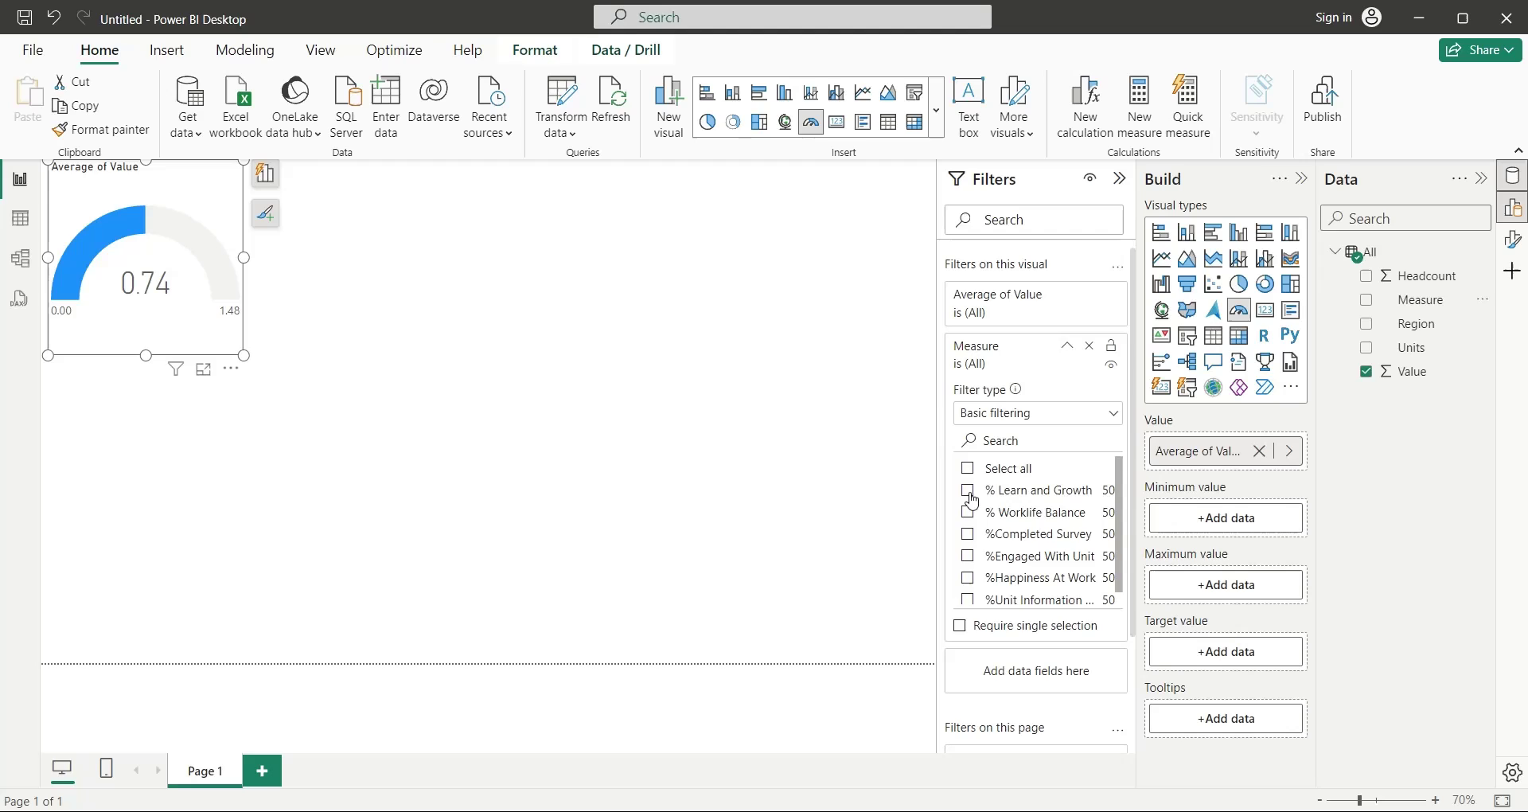
click(969, 494)
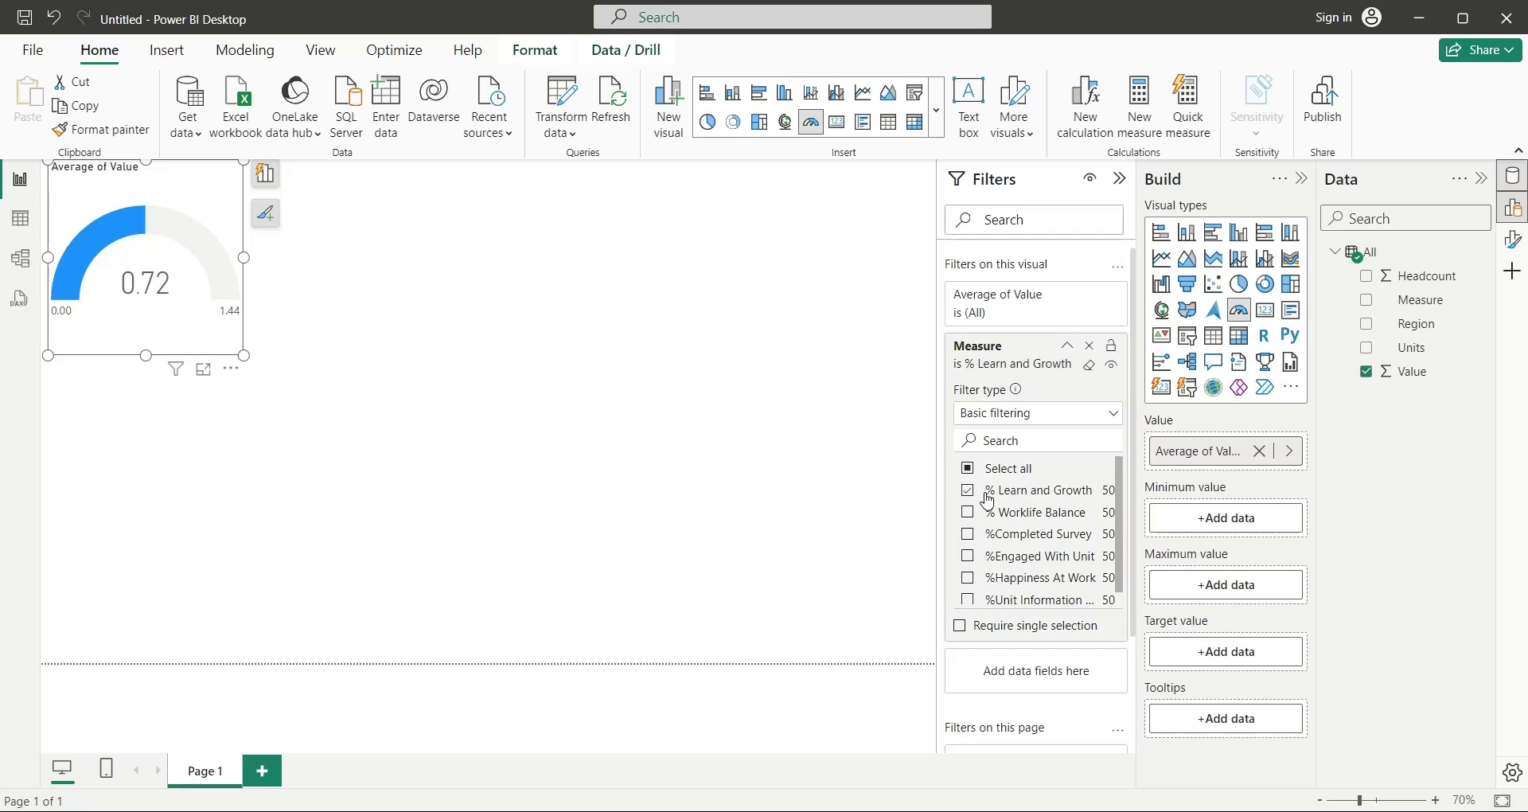
double_click(1218, 452)
text(Learn and Grow)
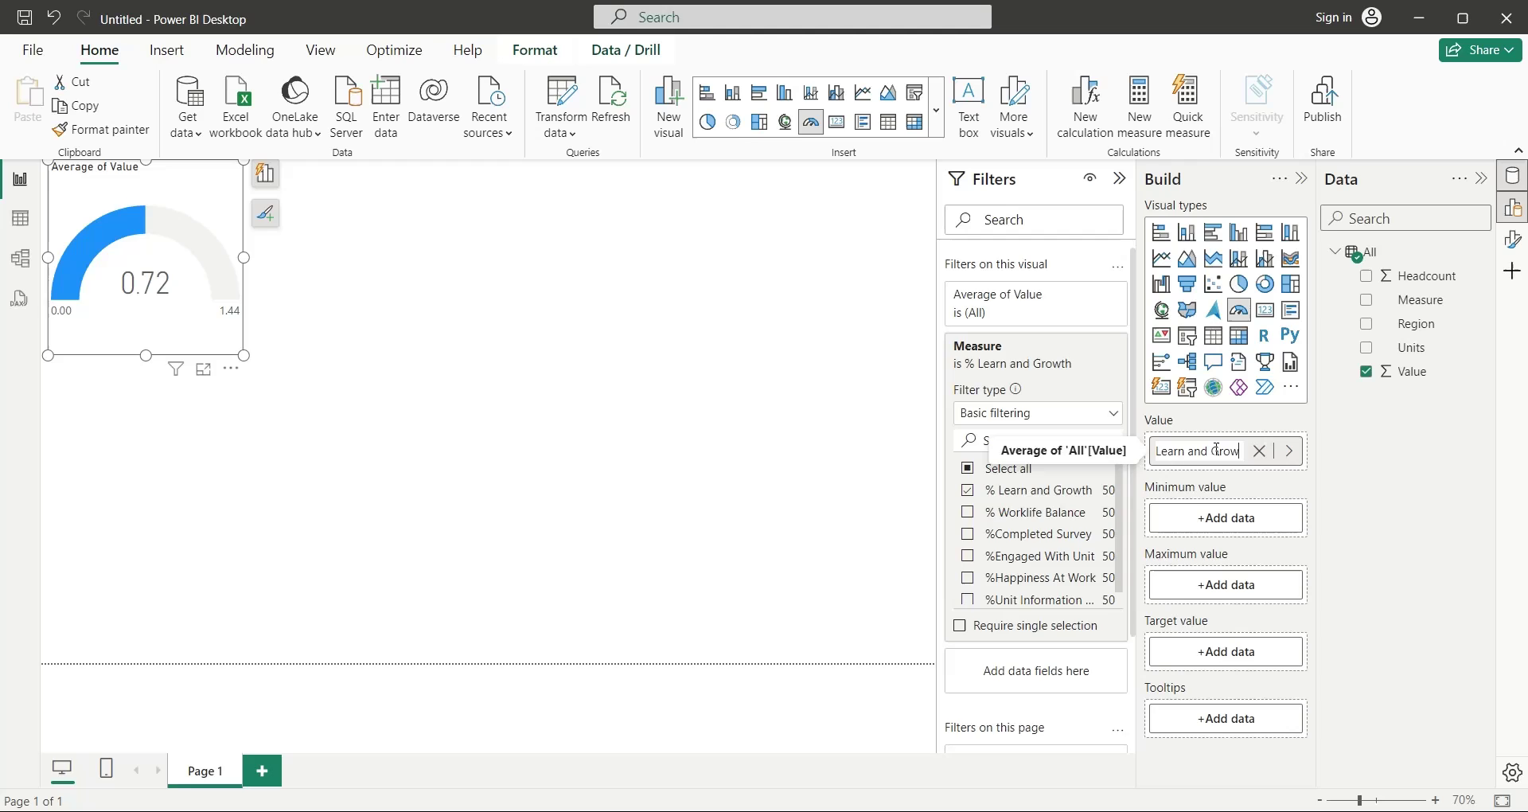
text(th)
key(Return)
drag(157, 195, 162, 489)
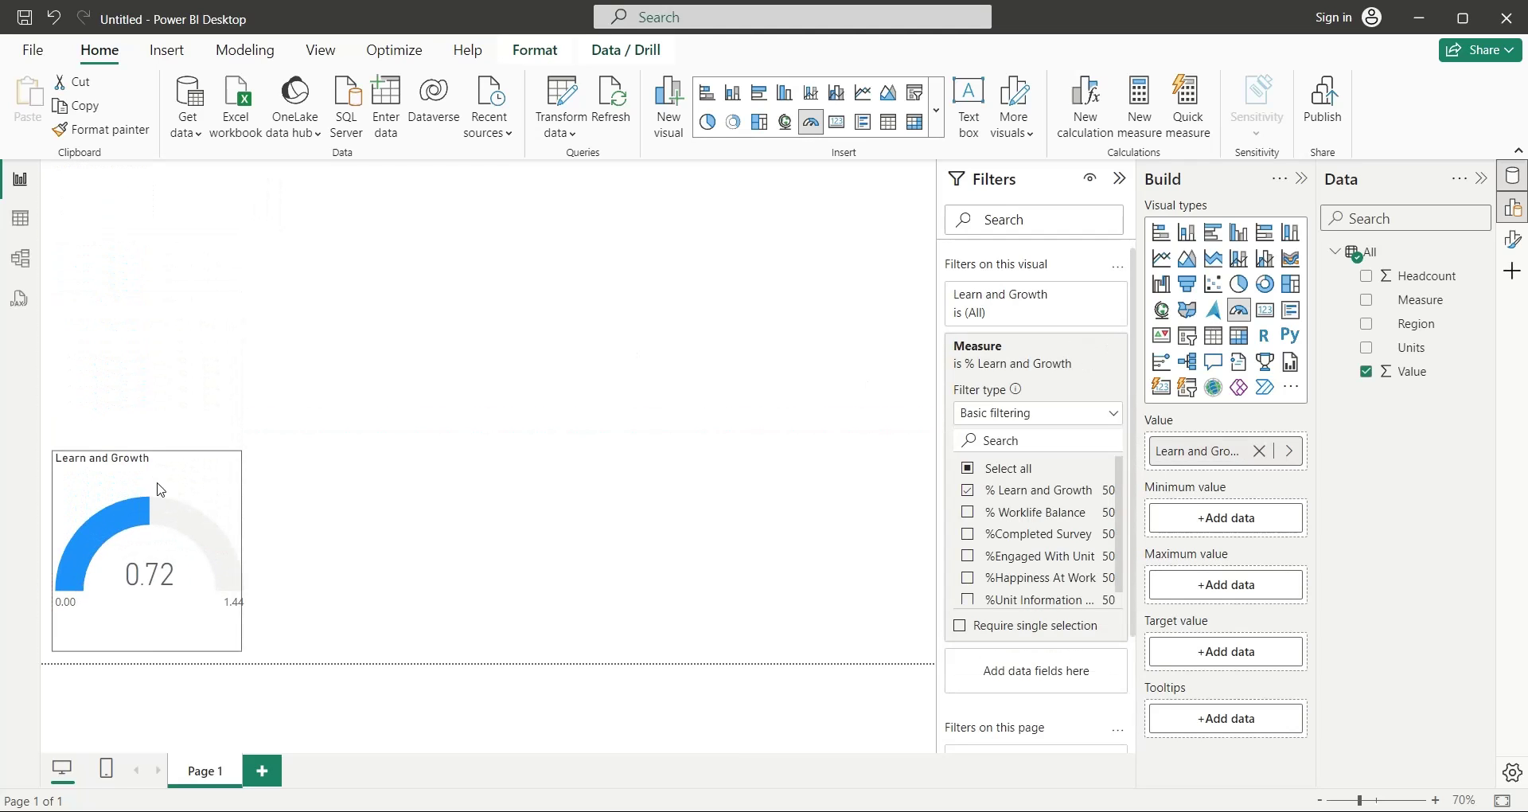
drag(242, 450, 287, 495)
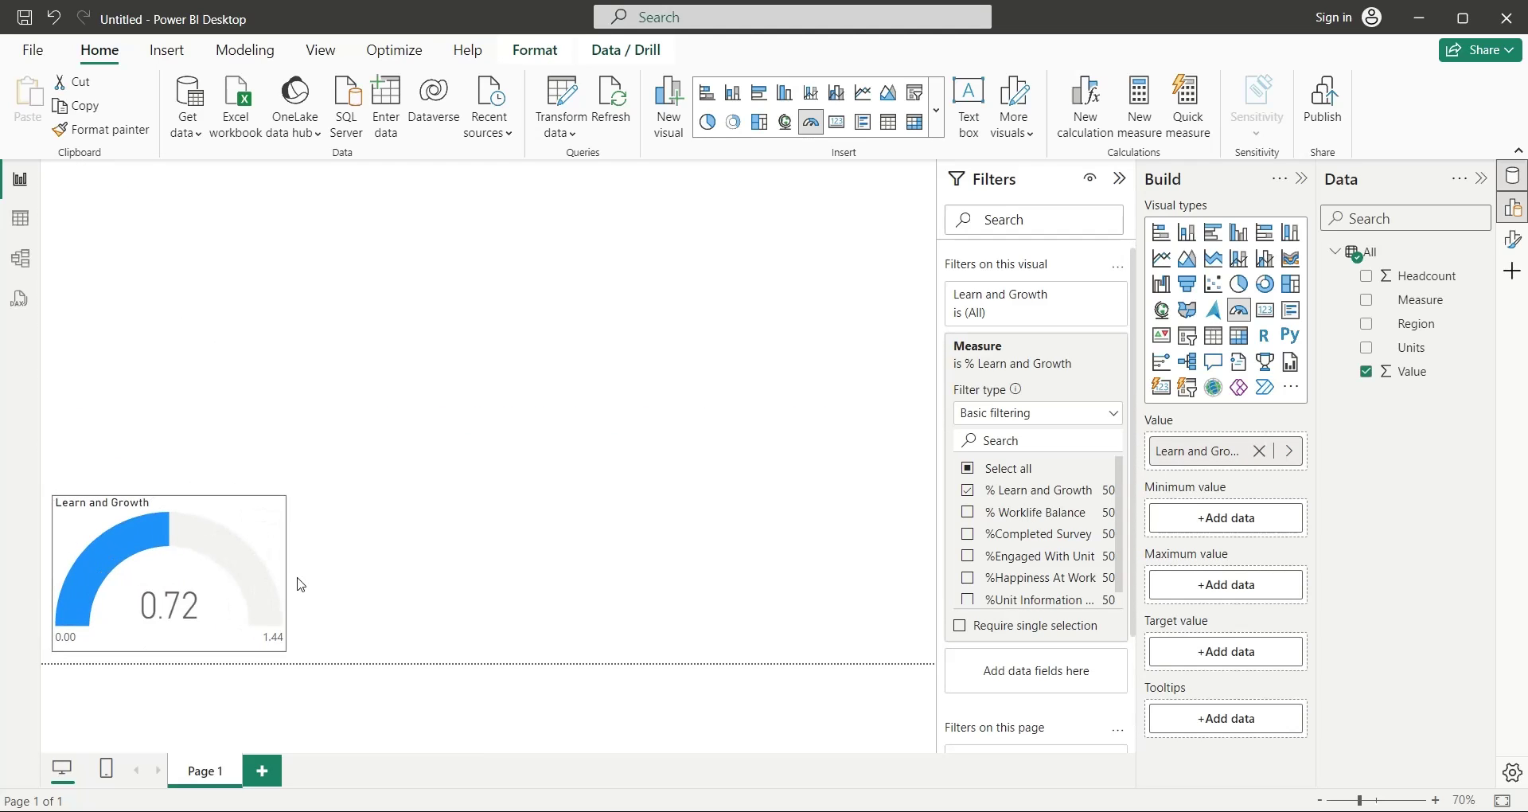
drag(301, 585, 326, 583)
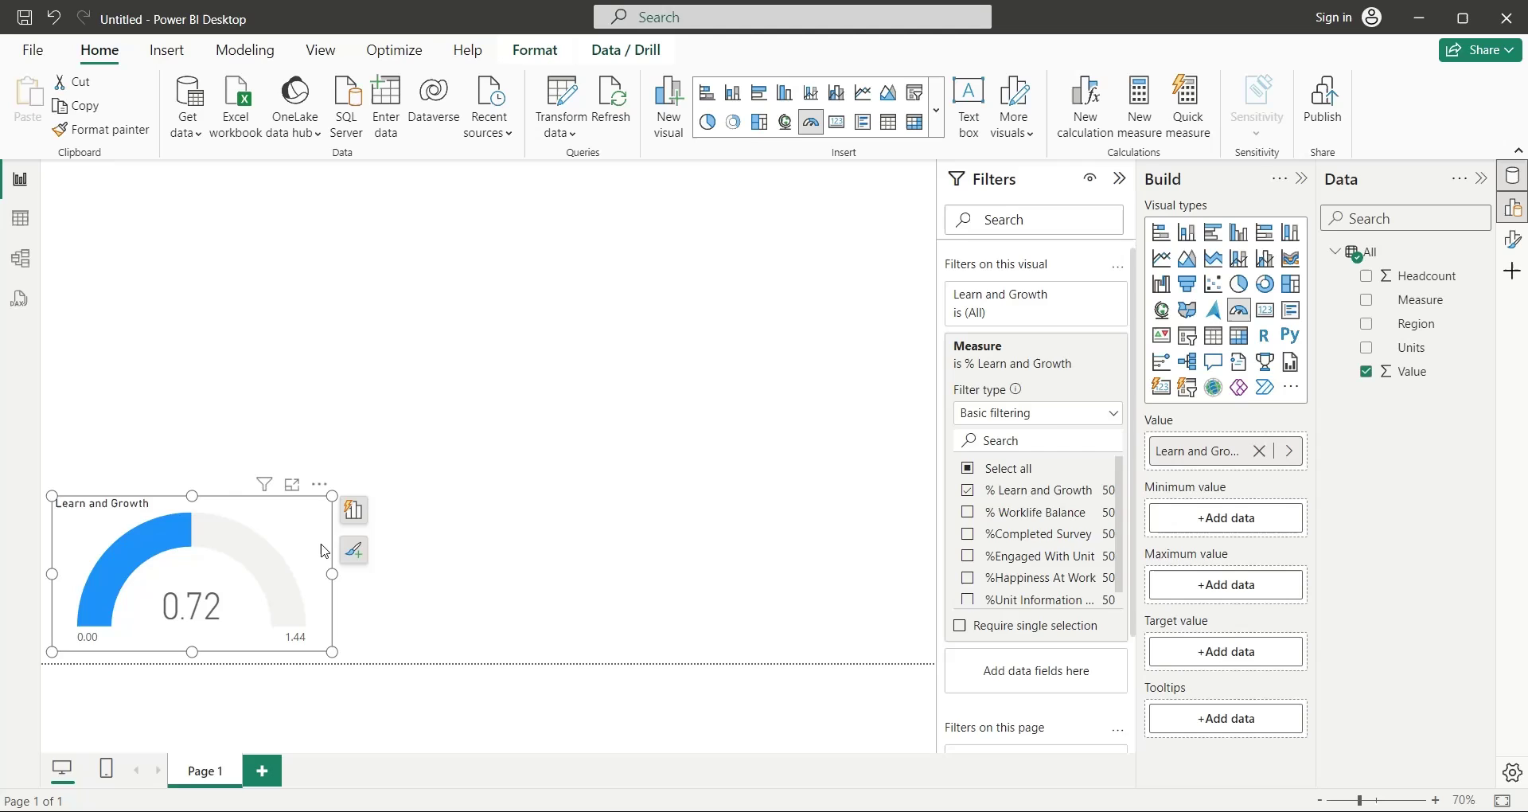
Step: Duplicate the Learn and Growth gauge beside it and make the copy a Worklife Balance gauge
key(ctrl+c)
key(ctrl+v)
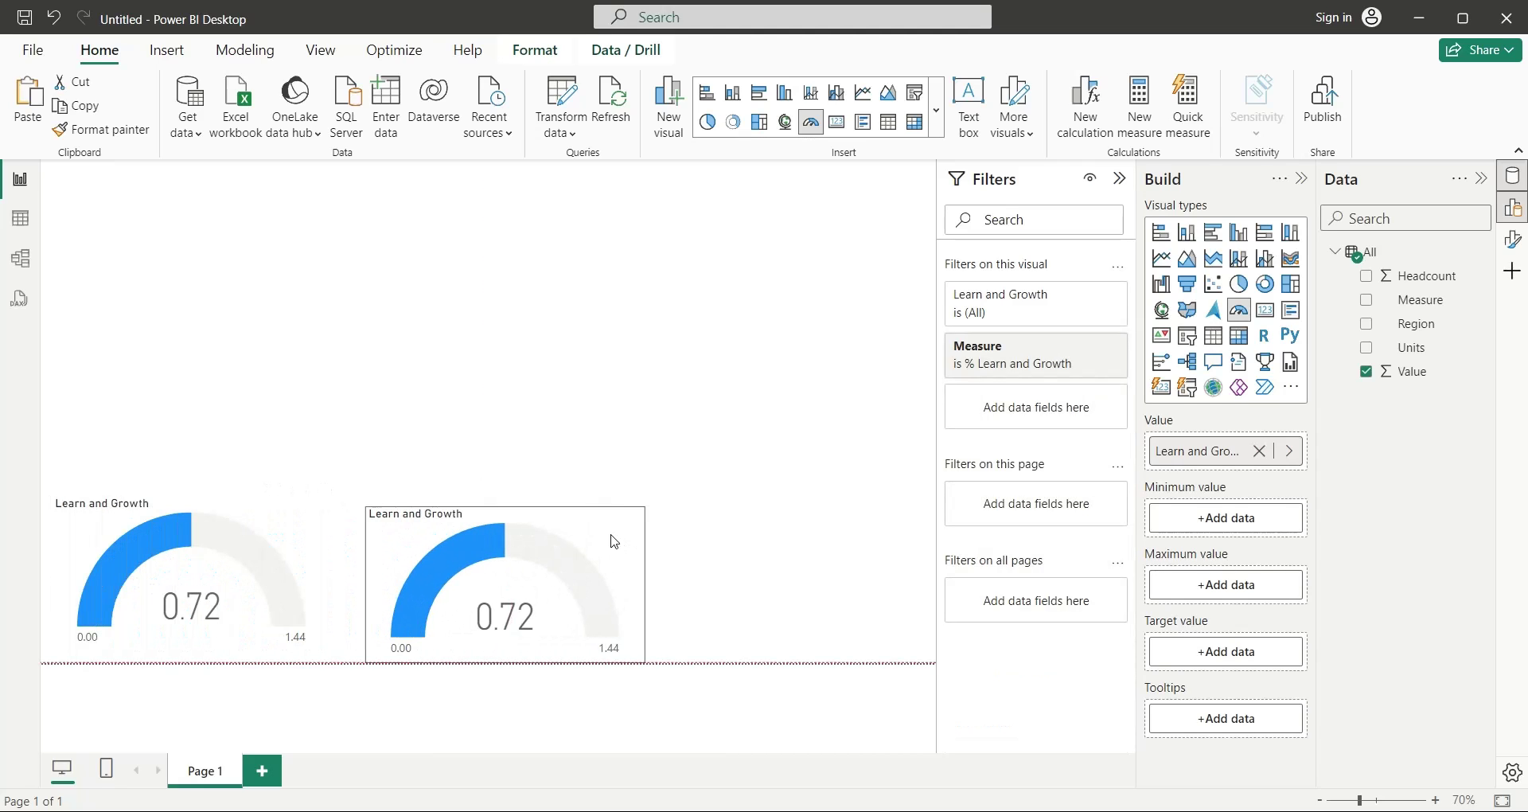
mouse_move(615, 541)
mouse_down()
mouse_move(588, 523)
mouse_move(604, 544)
mouse_up()
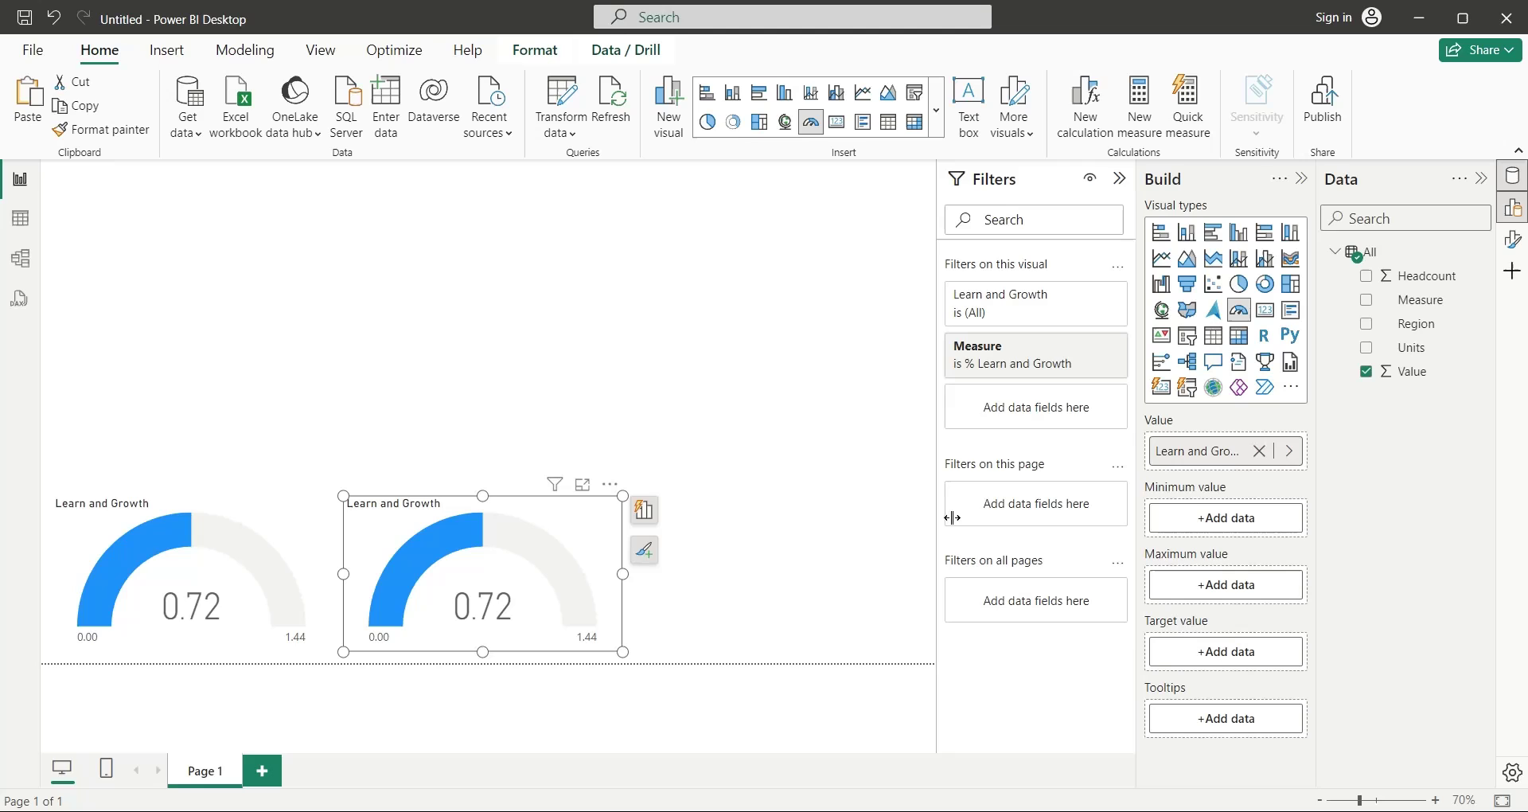
mouse_move(1034, 355)
click(1067, 347)
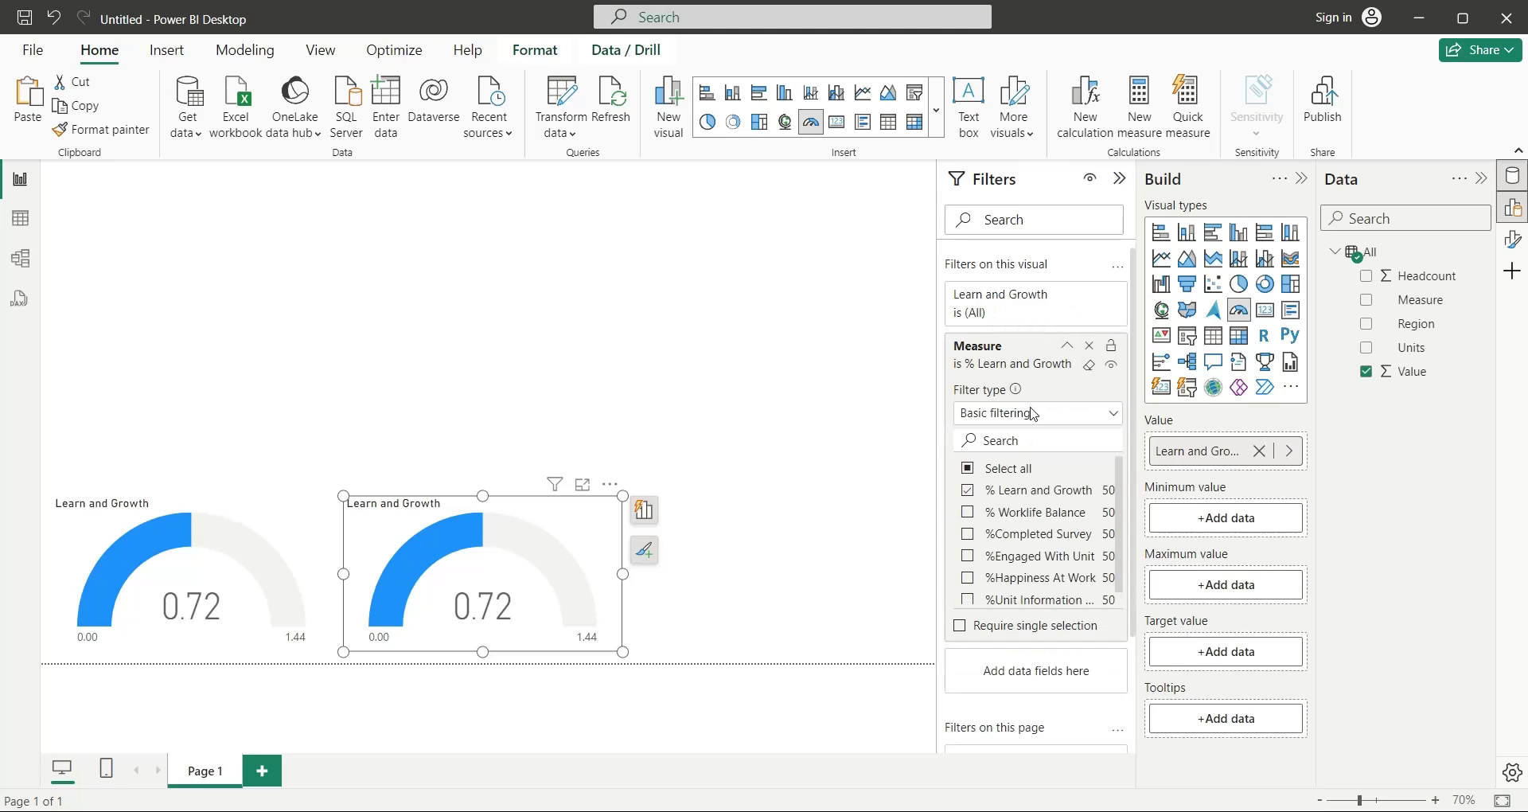
click(968, 490)
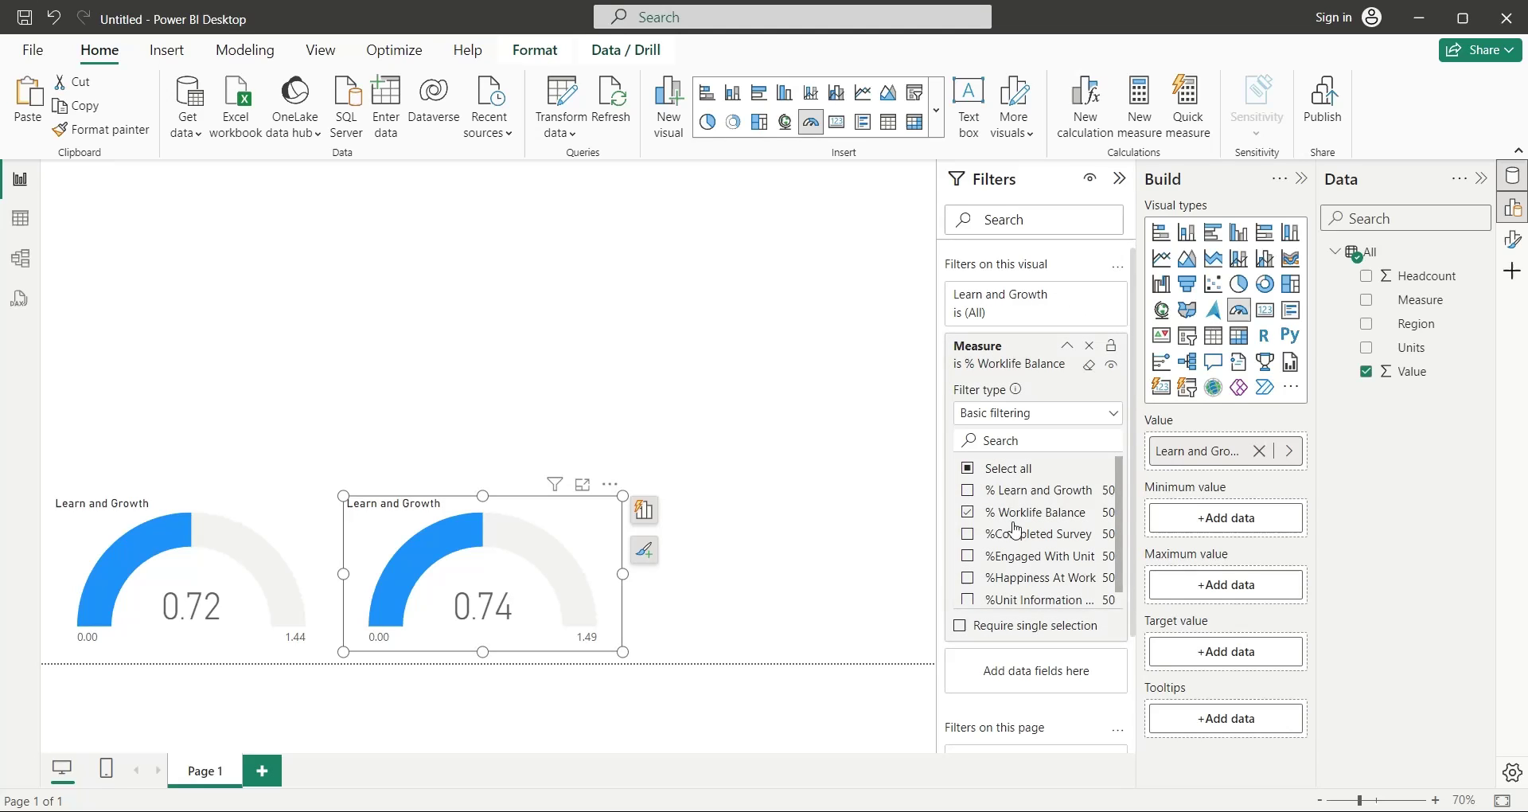
double_click(1211, 453)
text(Worklif)
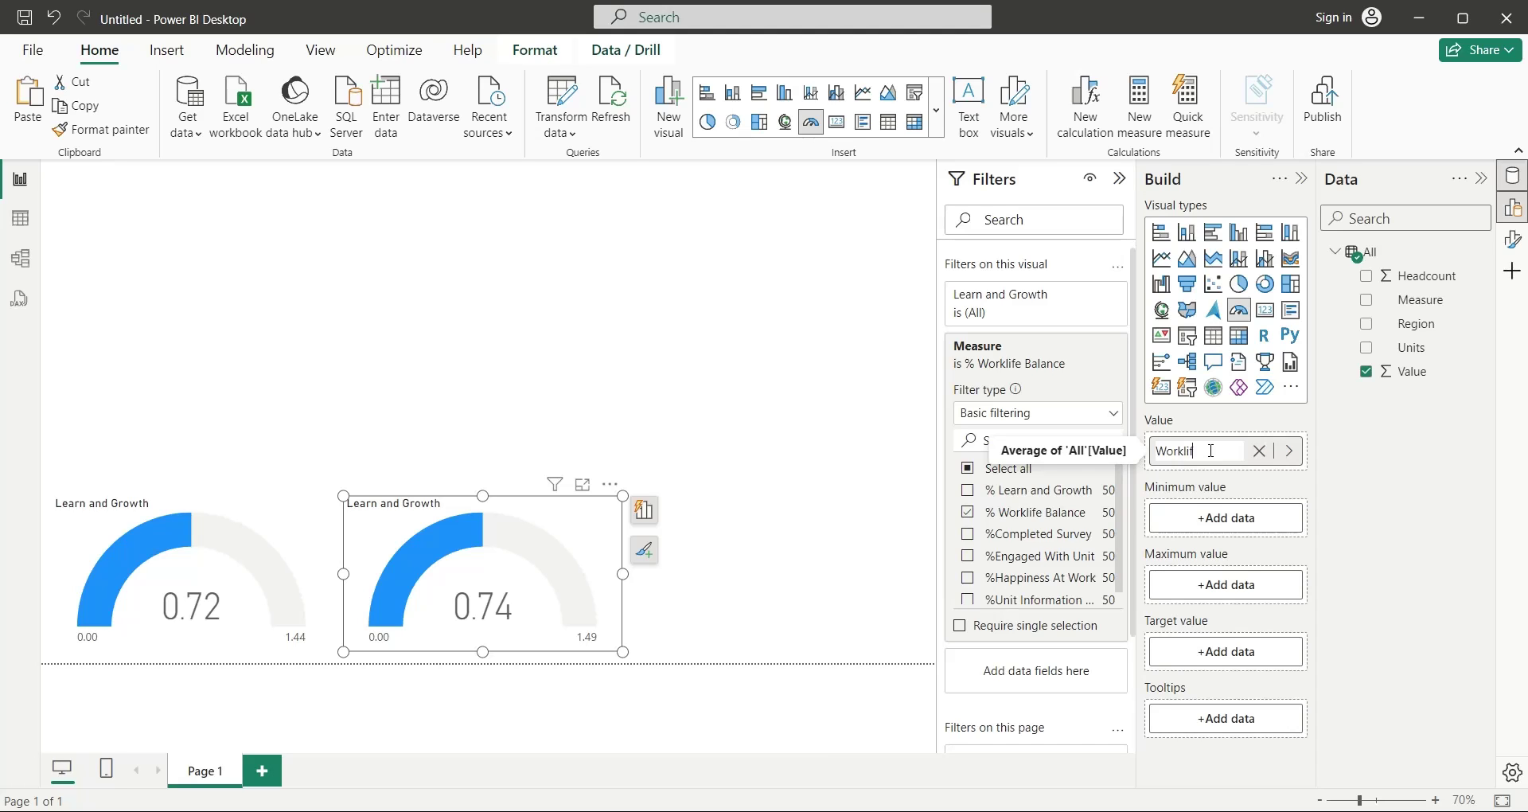
text(e Balance)
key(Return)
Step: Duplicate the gauge, filter it to %Completed Survey and title its value Completed Survey
key(ctrl+c)
key(ctrl+v)
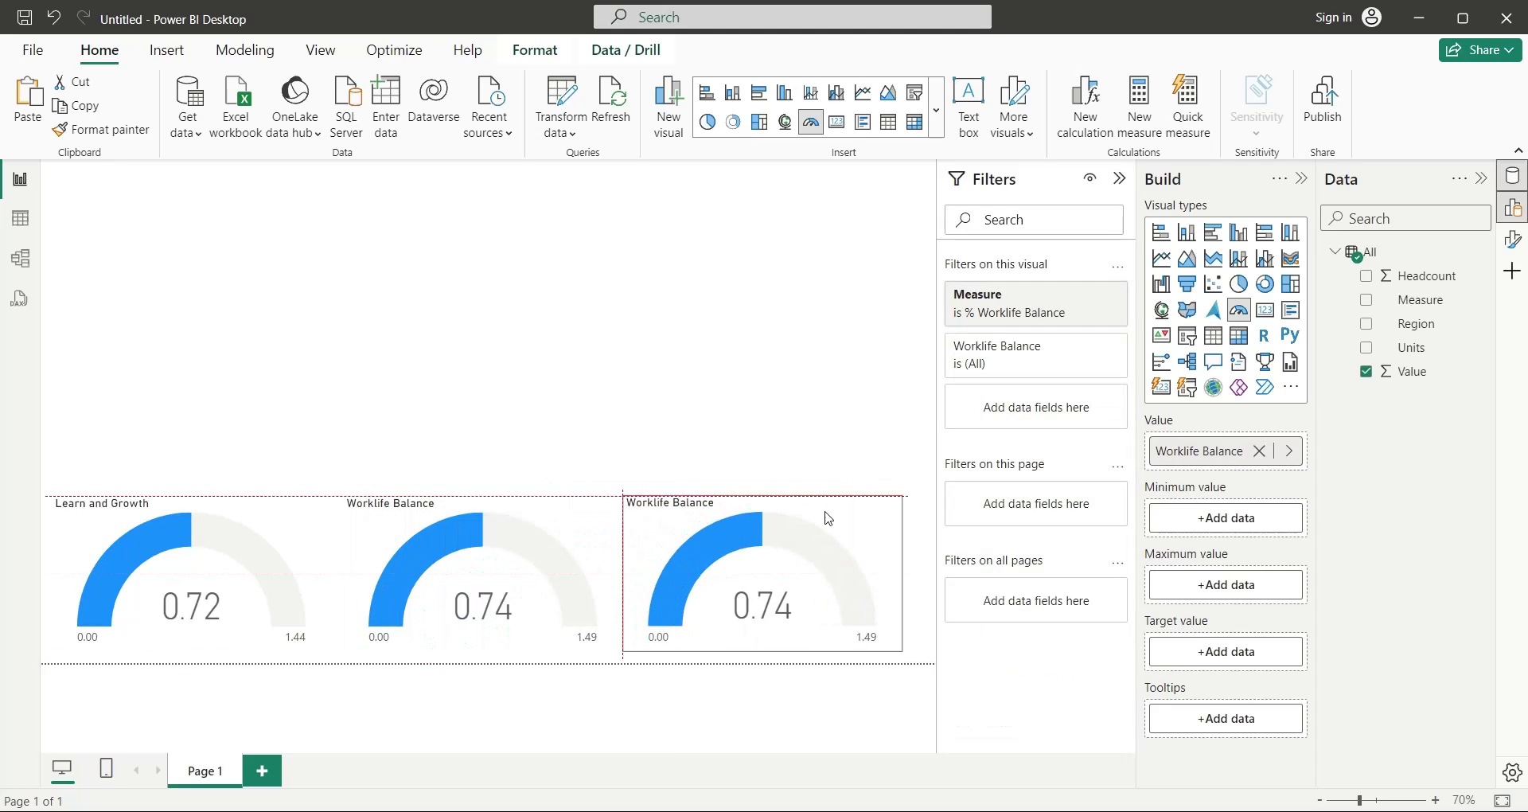
click(1070, 299)
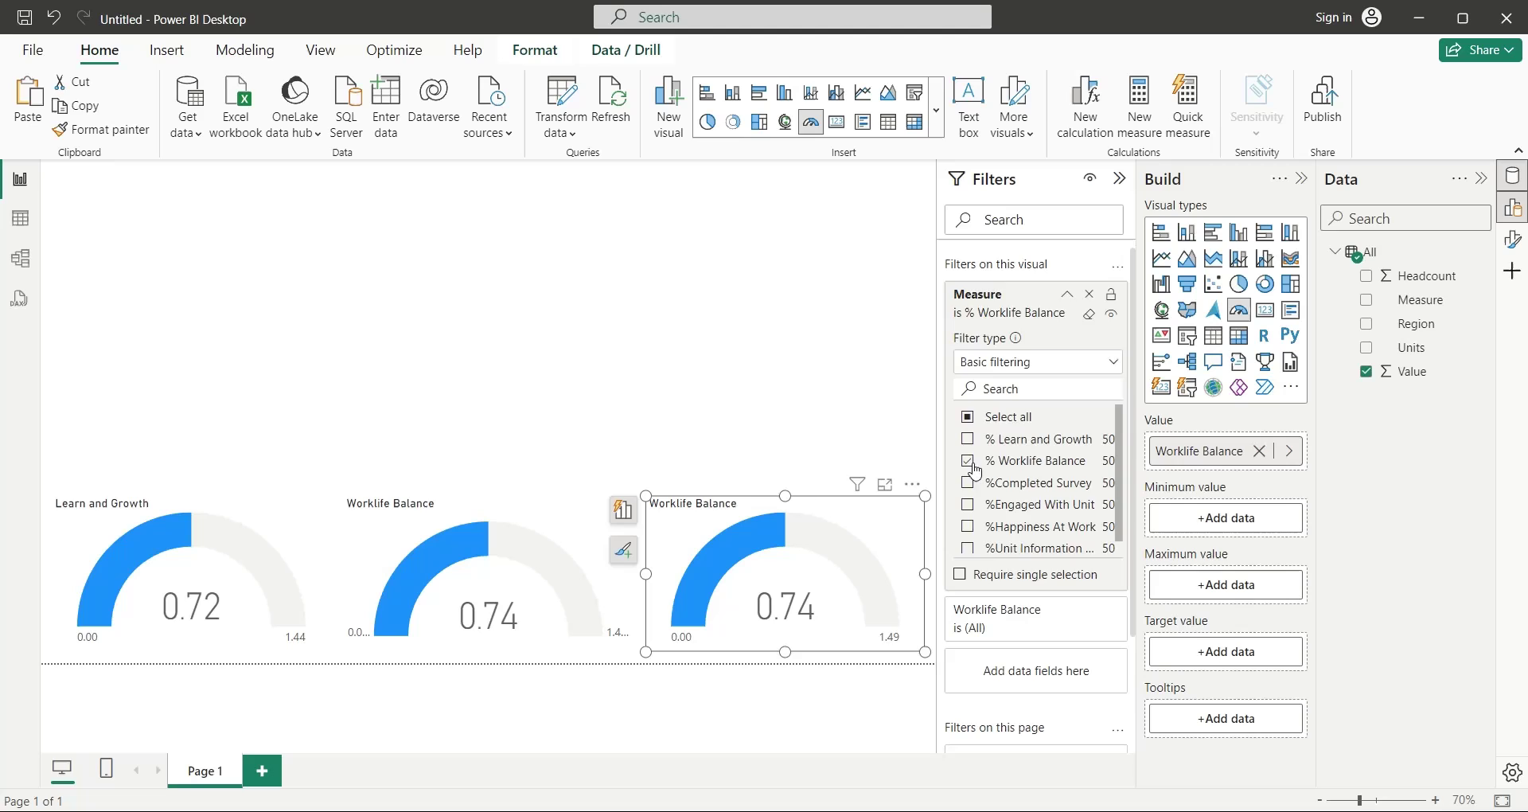
click(968, 482)
double_click(1220, 453)
text(Completed Survey)
key(Return)
Step: Add an Engaged with Unit gauge above Learn and Growth, filtered to %Engaged With Unit
click(263, 557)
key(ctrl+c)
key(ctrl+v)
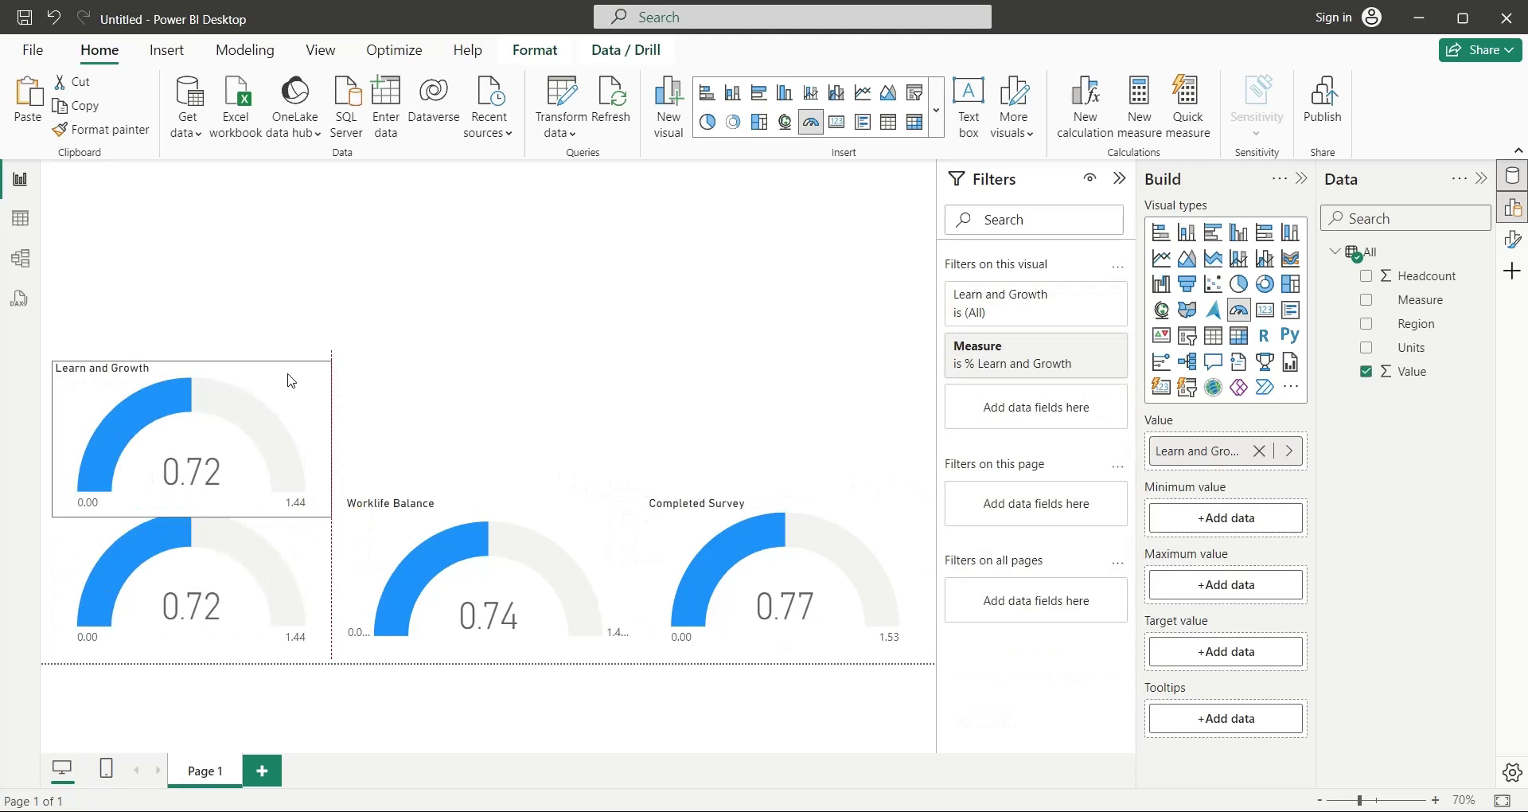
drag(289, 375, 292, 349)
click(1058, 354)
click(967, 555)
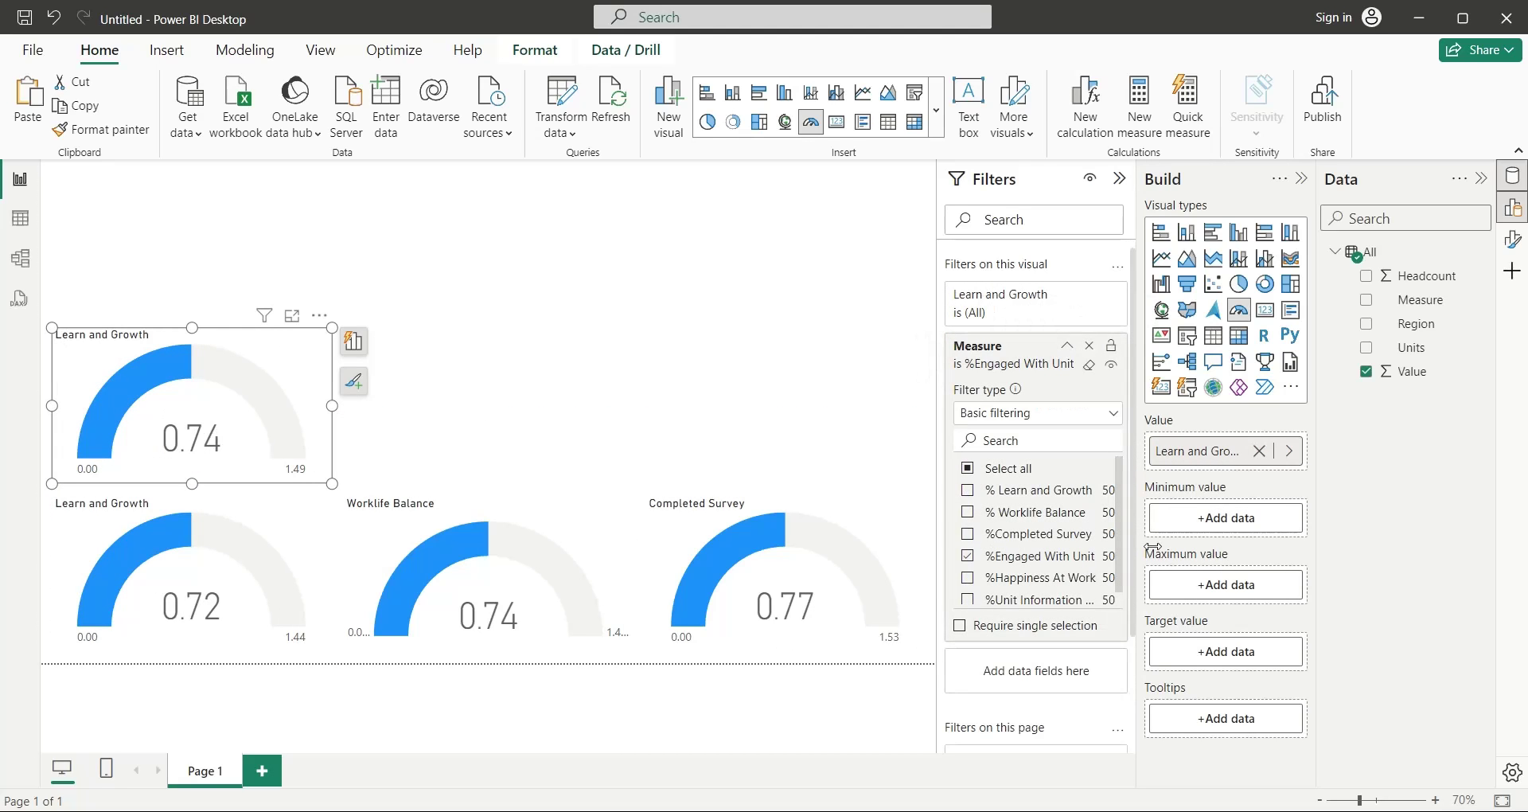
double_click(1211, 450)
text(Engaged with Unit)
key(Return)
Step: Add a Happiness at Work gauge right of Engaged with Unit, filtered to %Happiness At Work
key(ctrl+c)
key(ctrl+v)
drag(293, 340, 580, 341)
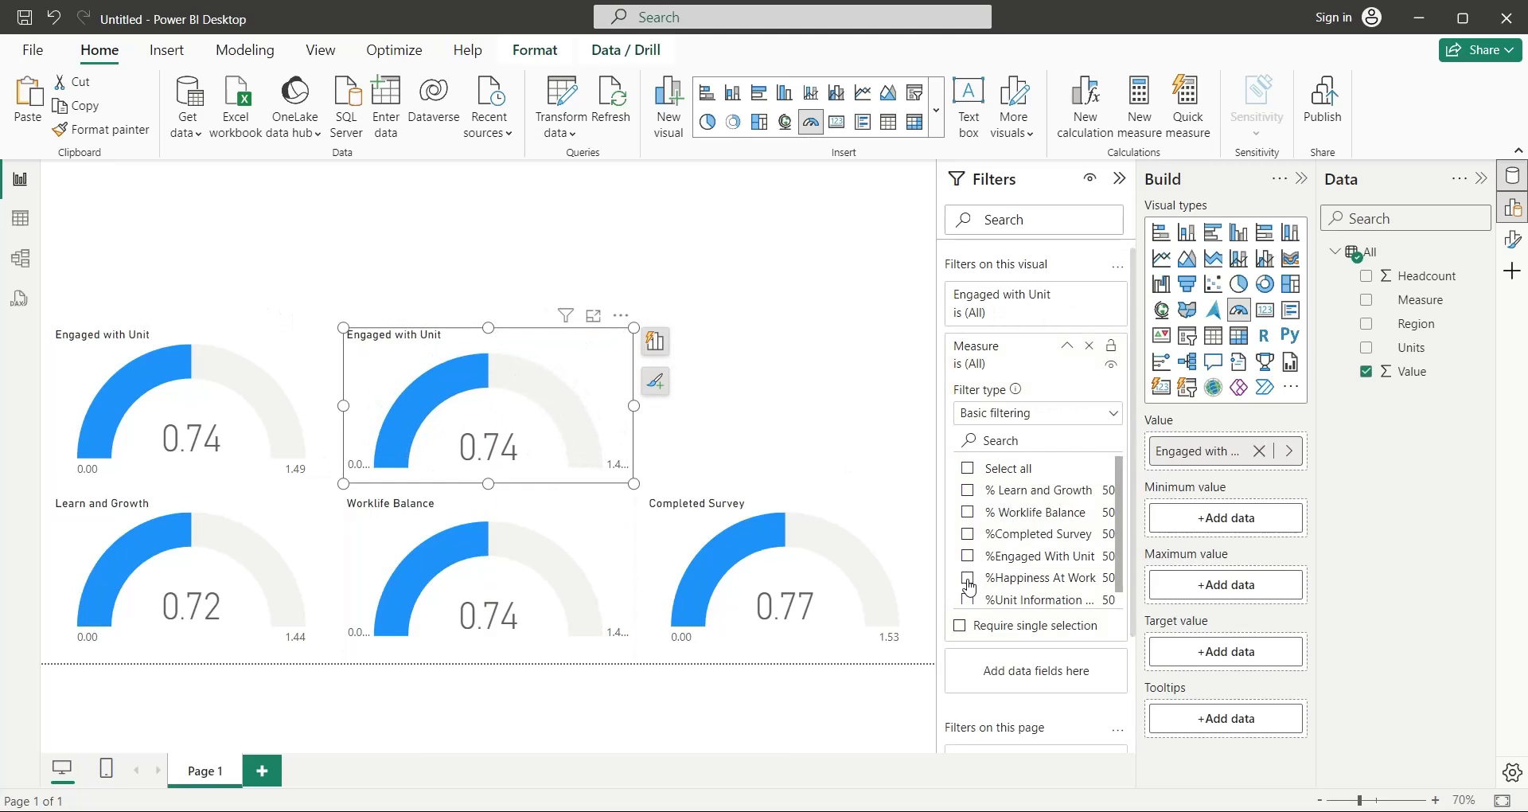
click(968, 578)
text(Happiness at Work)
key(Return)
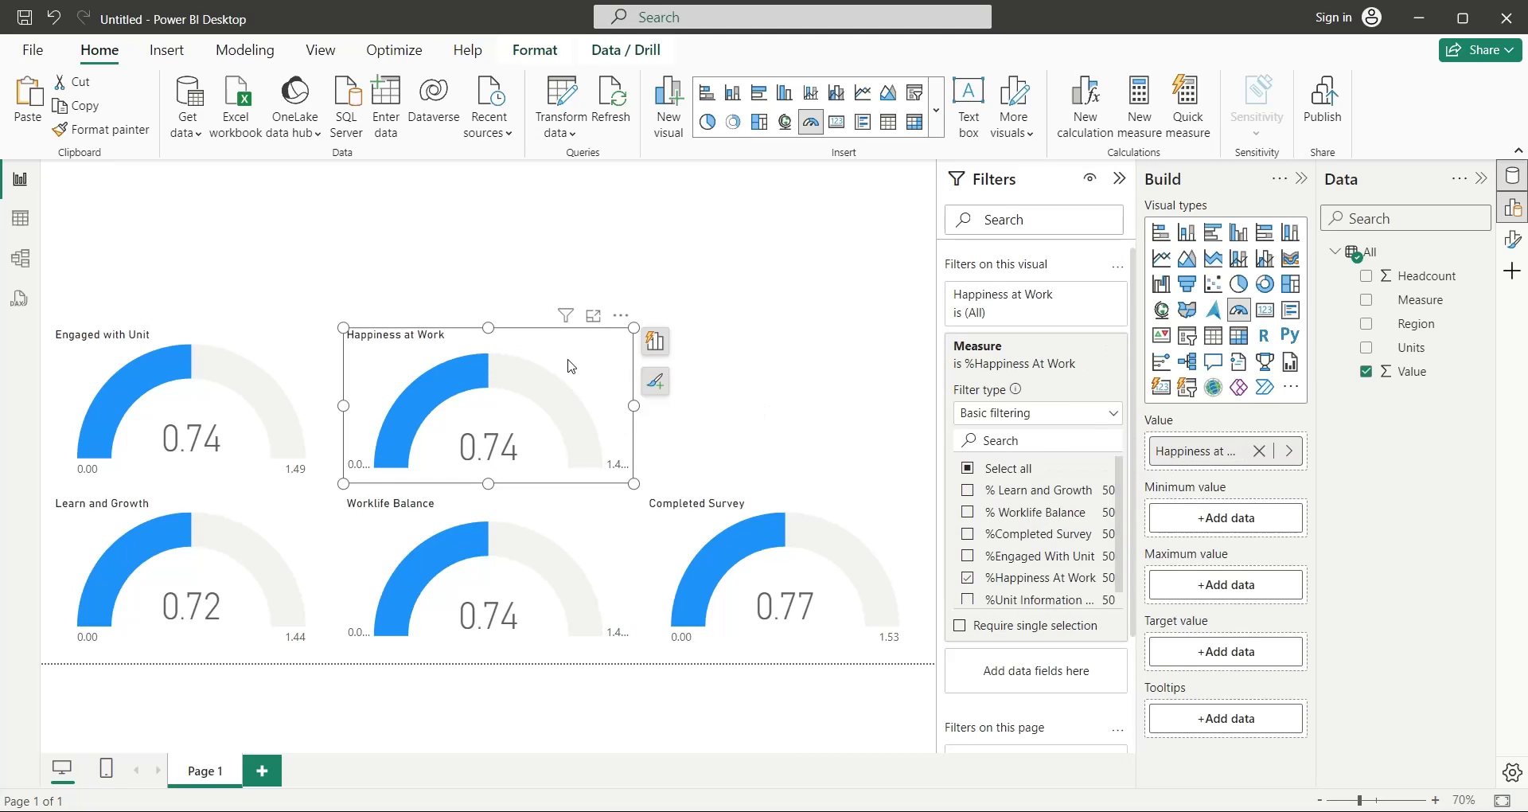
Step: Add a Unit Information gauge at the top right, filtered to %Unit Information
key(ctrl+c)
key(ctrl+v)
drag(571, 366, 875, 343)
click(1034, 350)
click(968, 599)
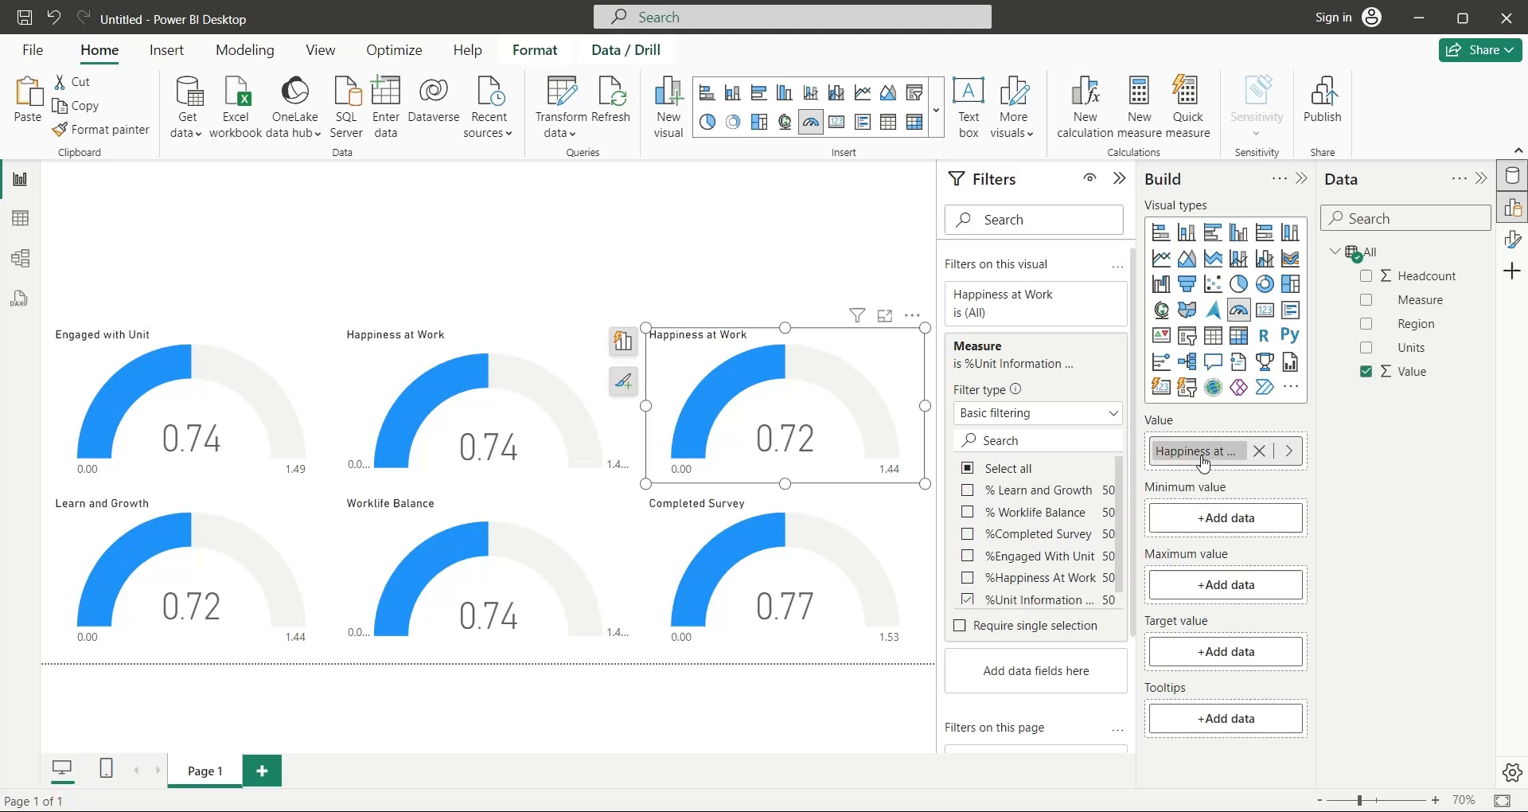
double_click(1197, 451)
text(Unit Information)
key(Return)
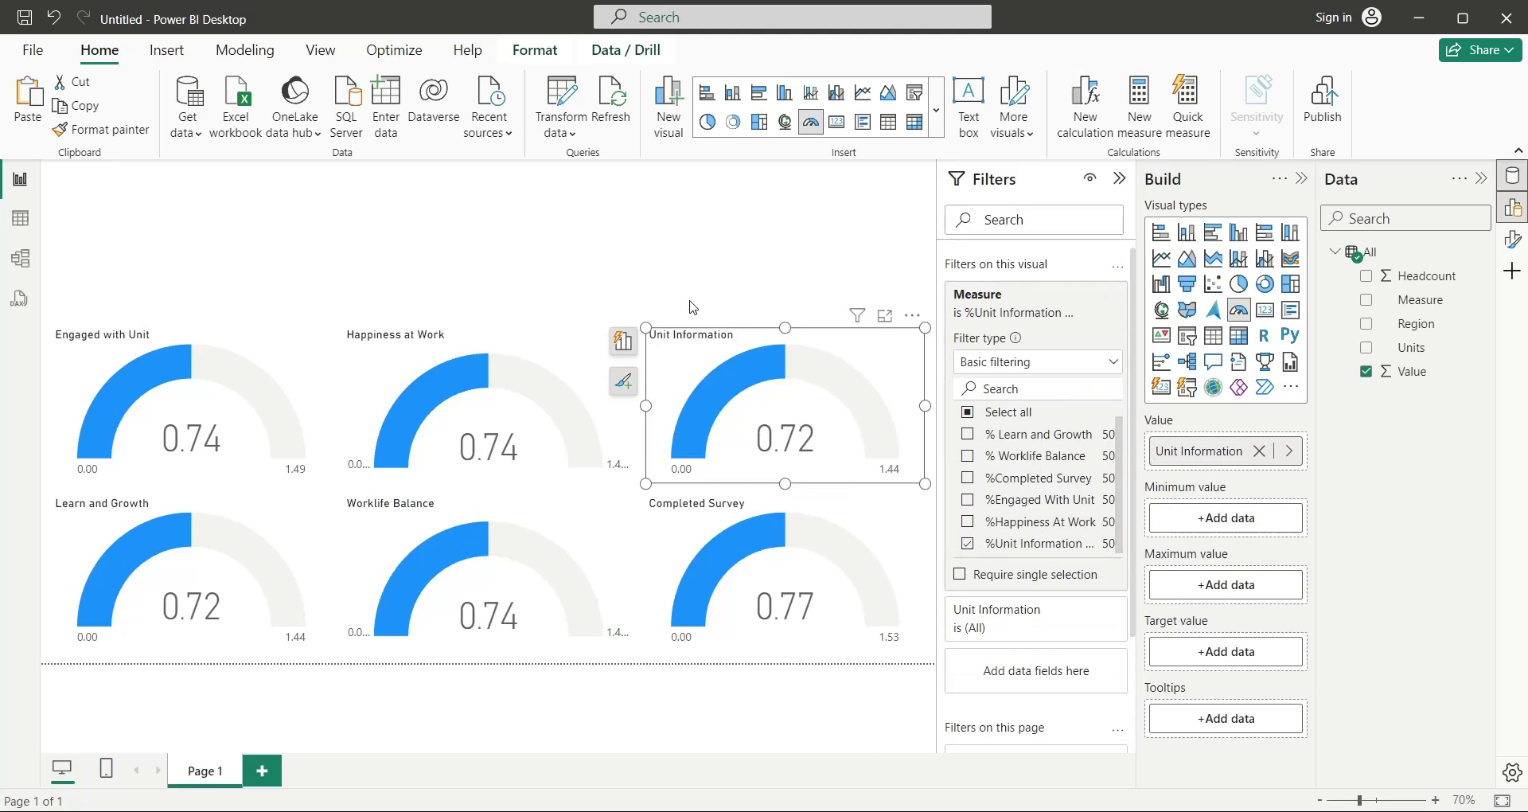
Step: In Table view, format the Value column as a percentage, then go back to the report
click(692, 307)
click(12, 221)
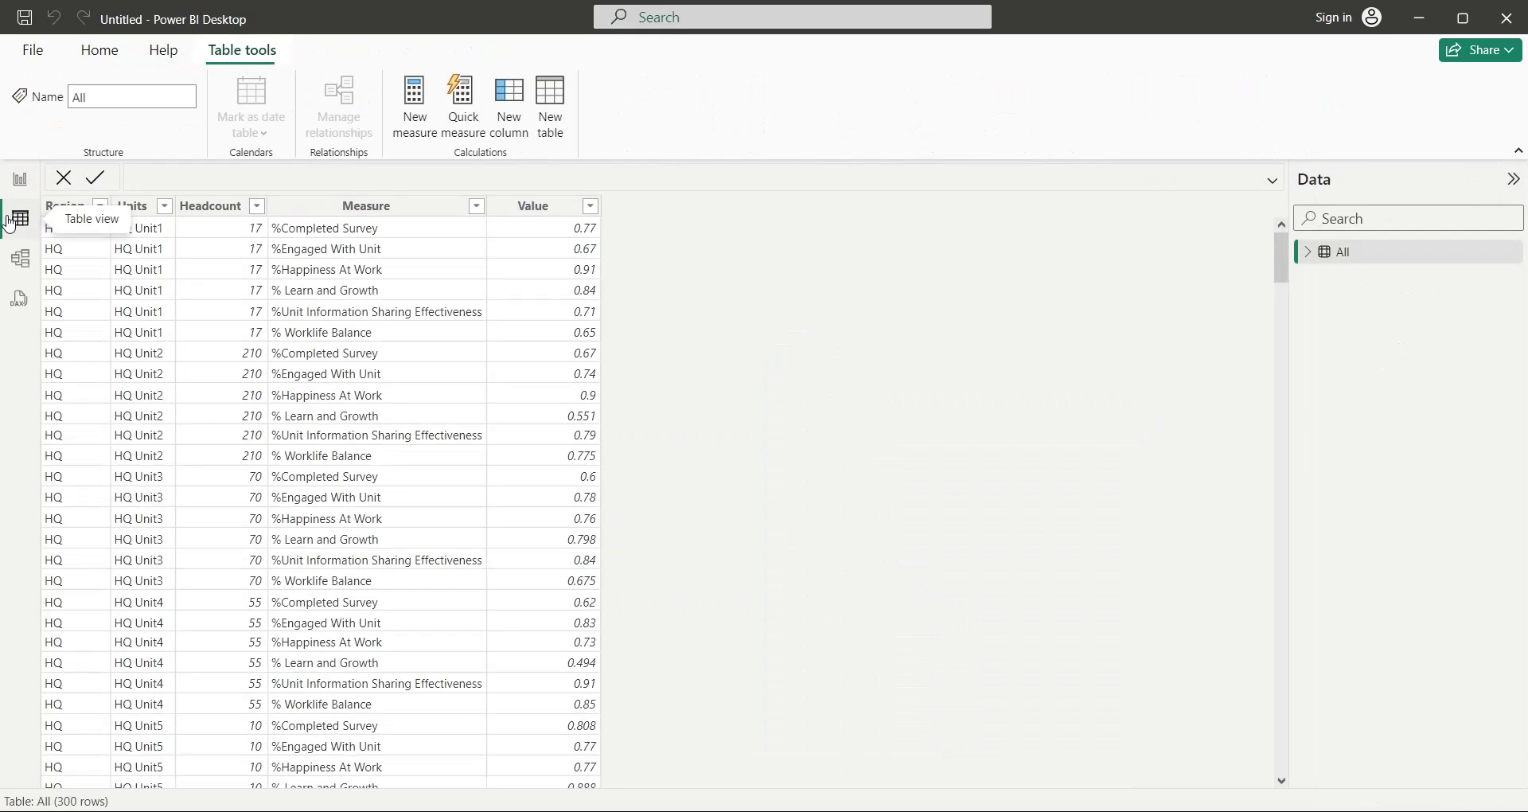
click(549, 206)
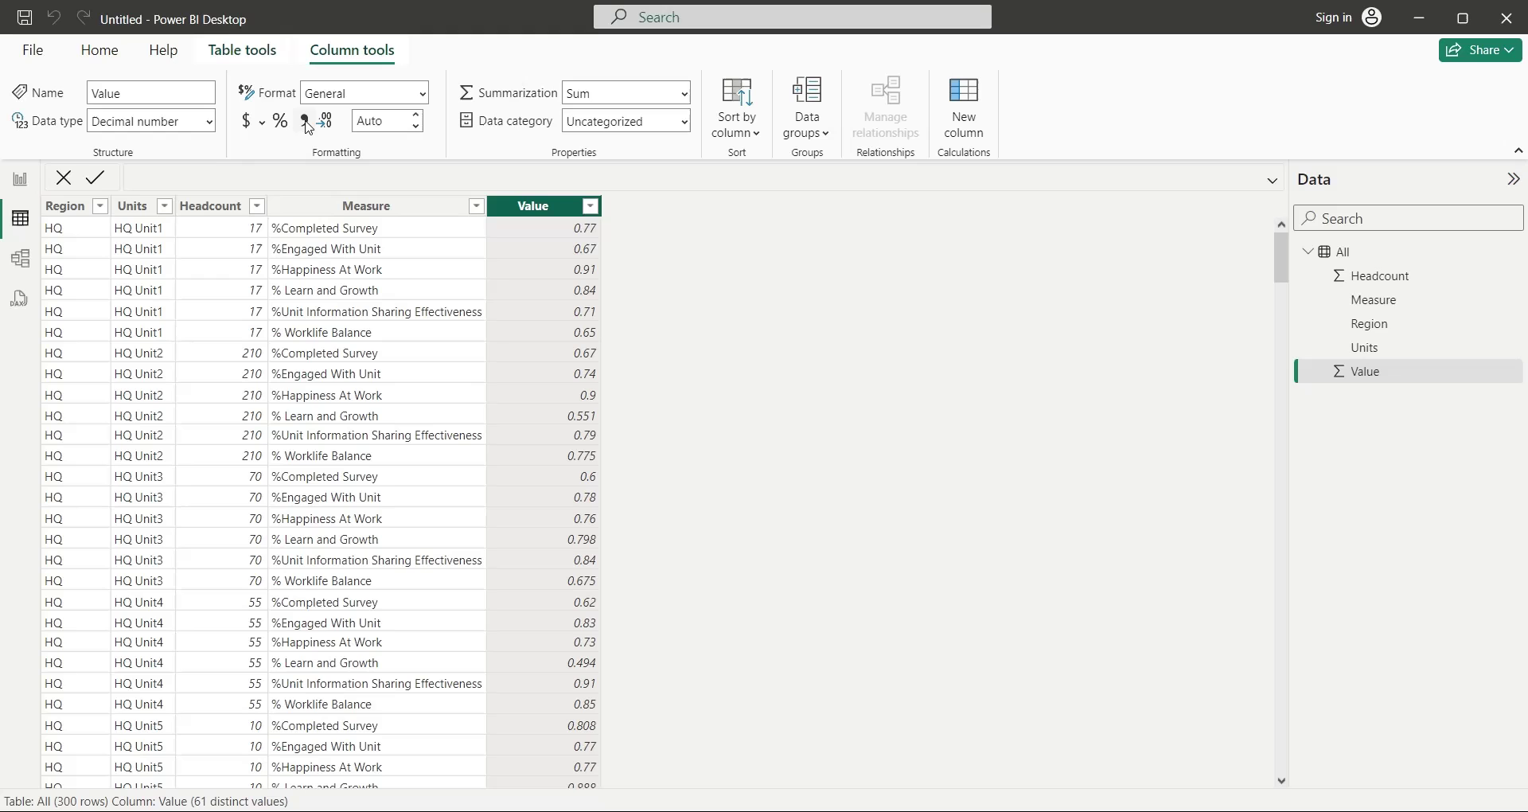
click(279, 121)
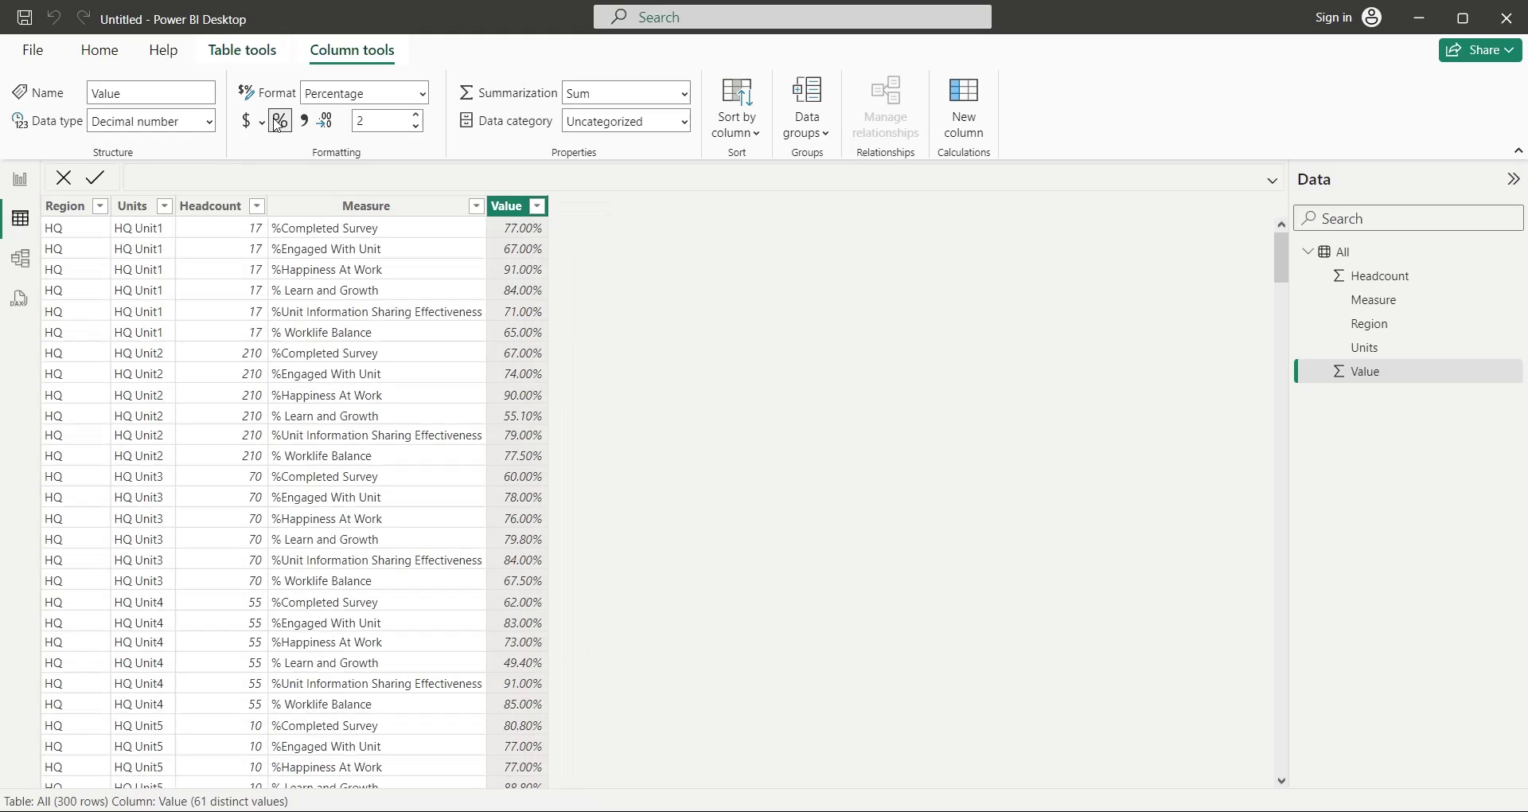
click(20, 178)
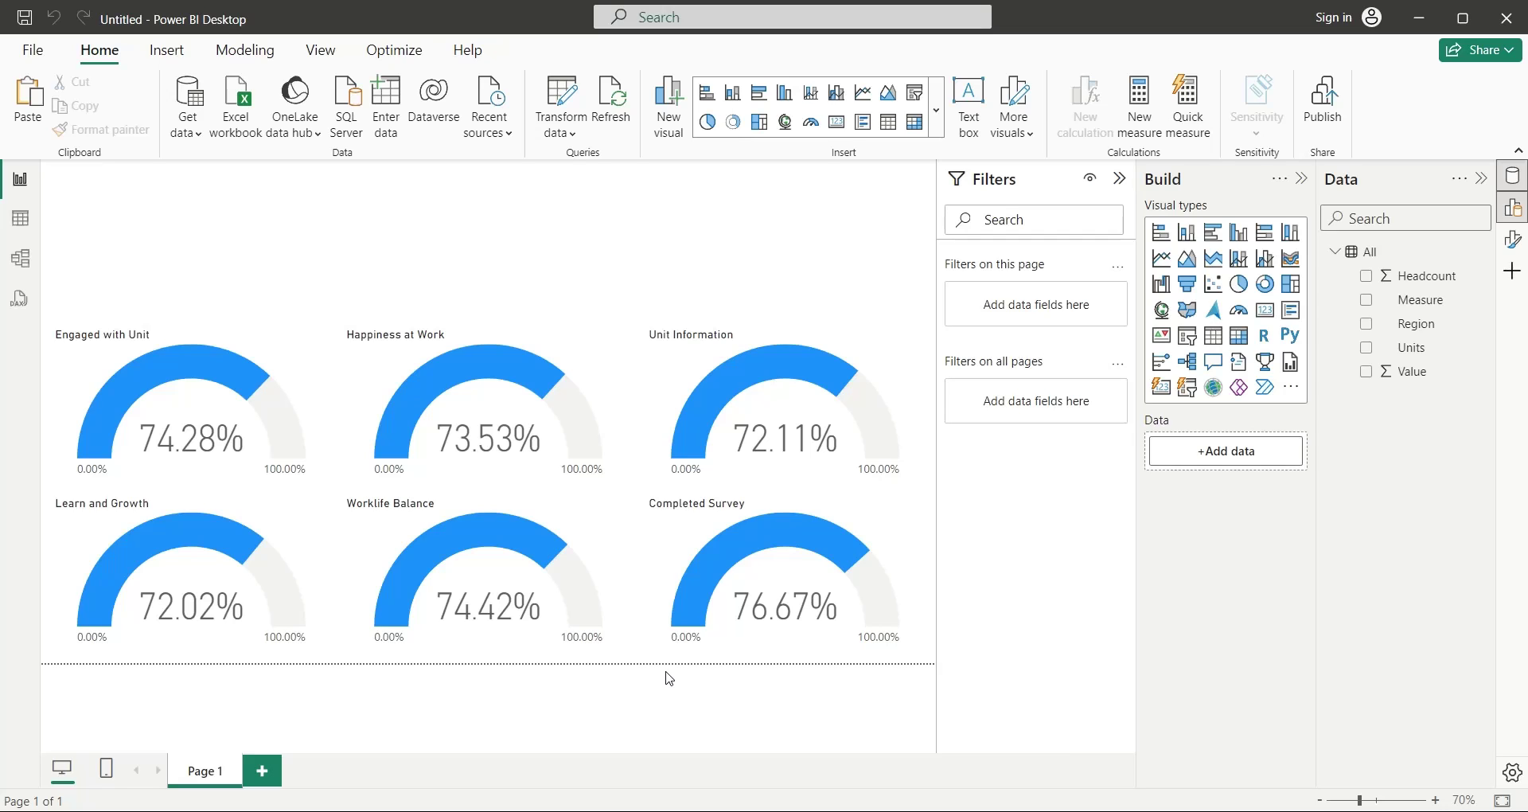
Step: Add a Region slicer and move it down above the six gauges
click(1118, 179)
click(1181, 330)
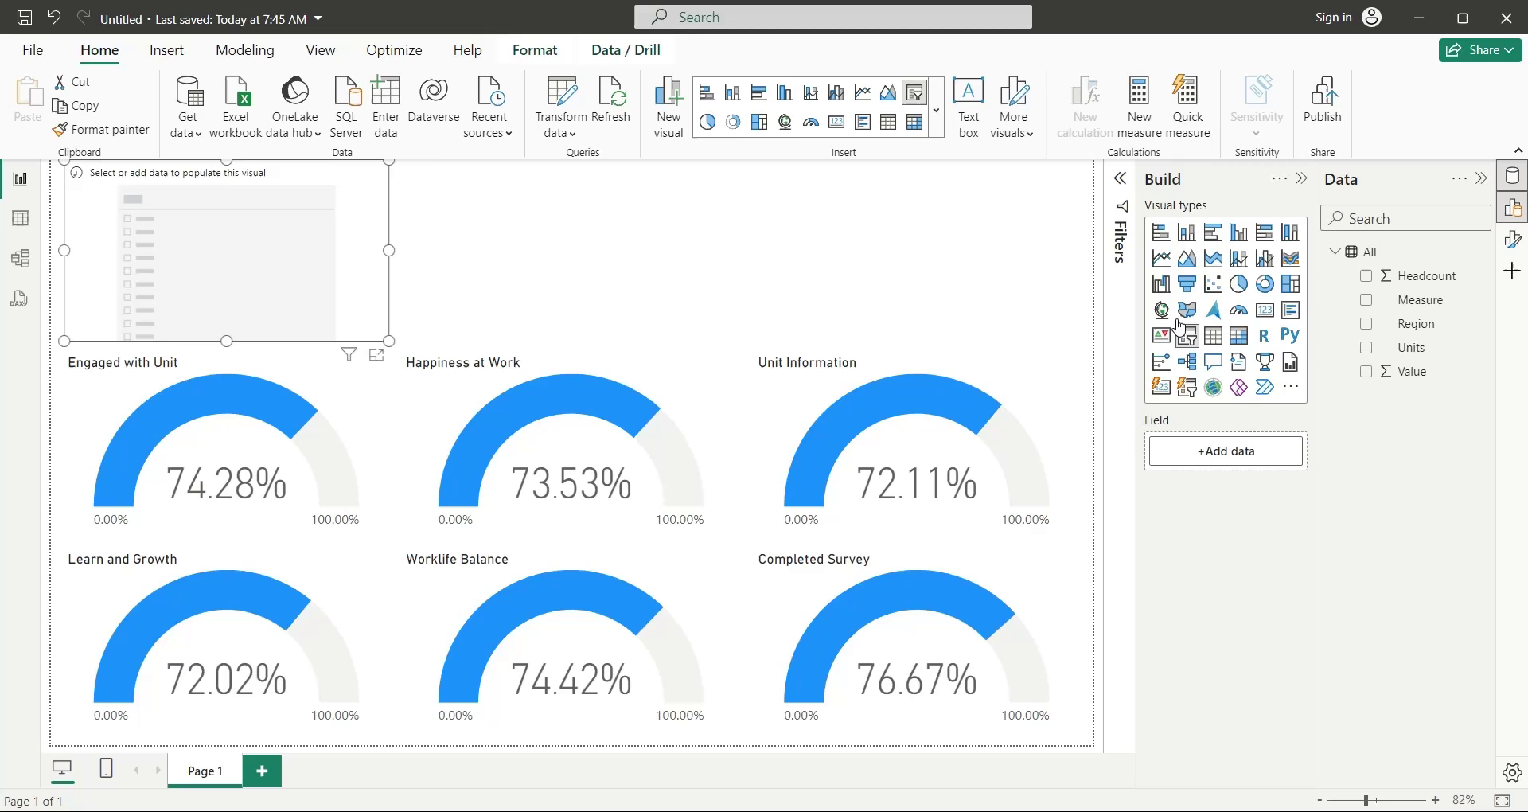
mouse_move(1421, 299)
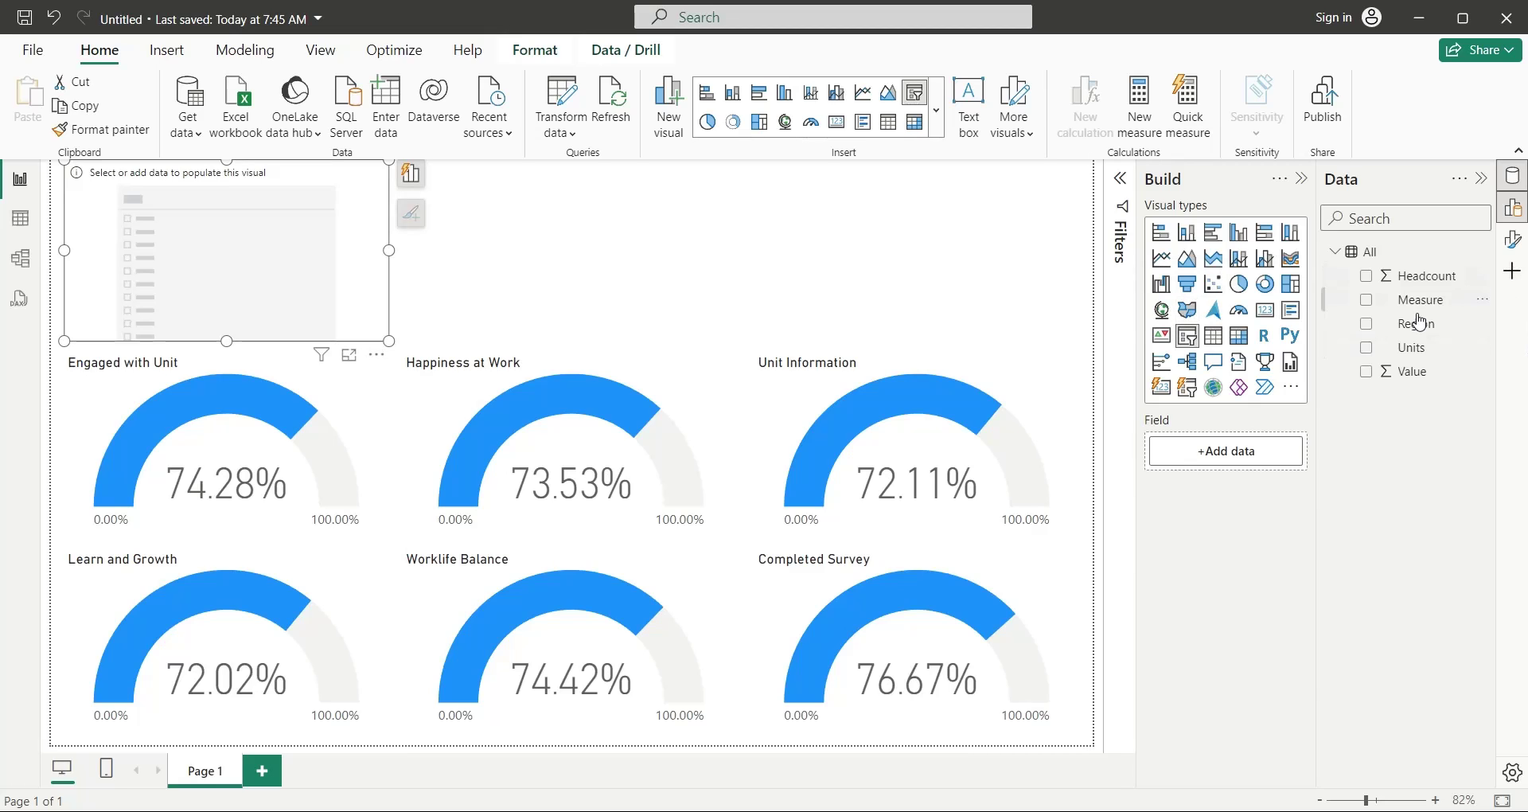
click(1408, 323)
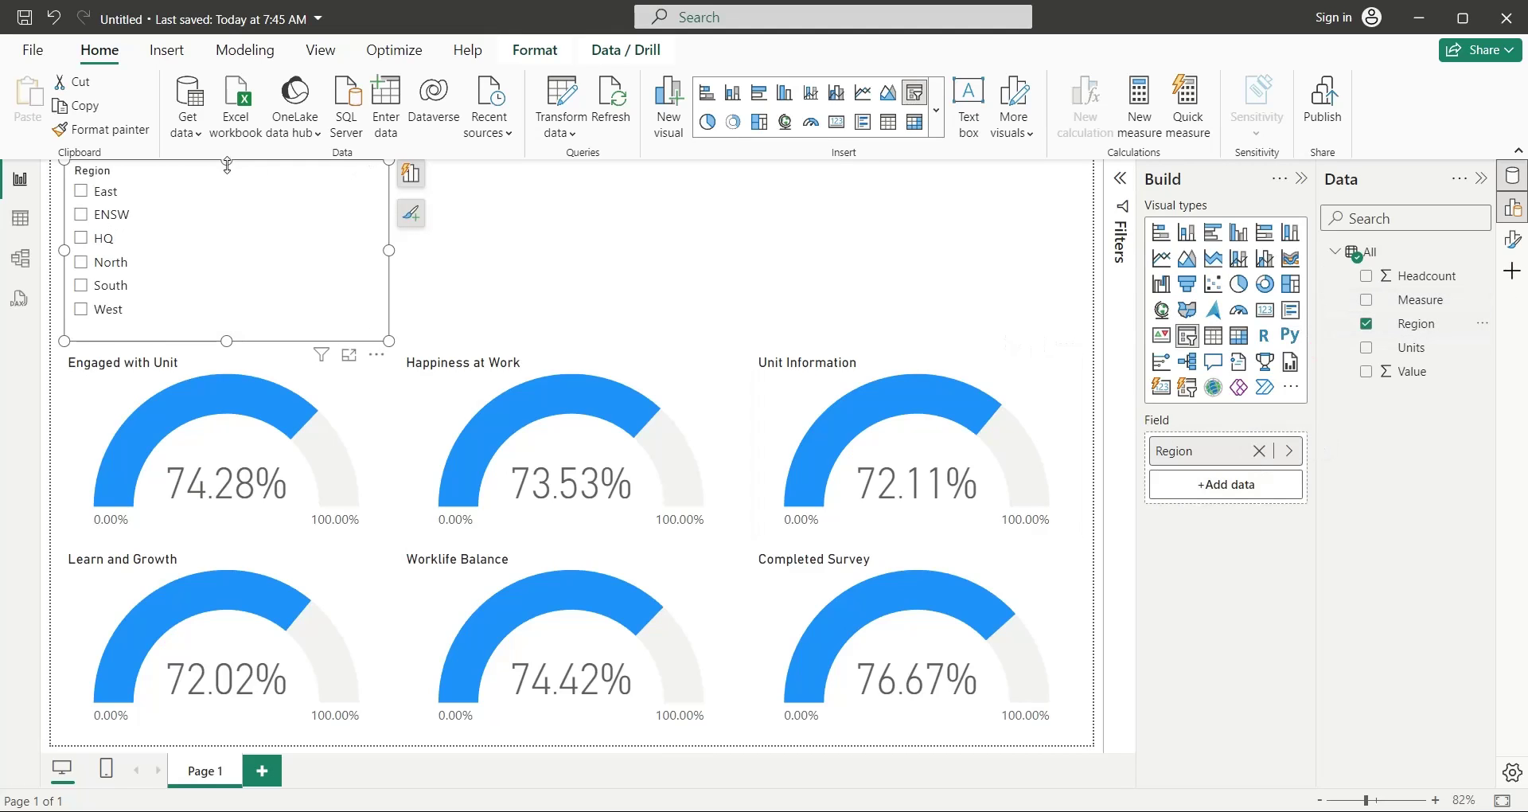
click(228, 374)
click(231, 584)
click(509, 374)
click(509, 557)
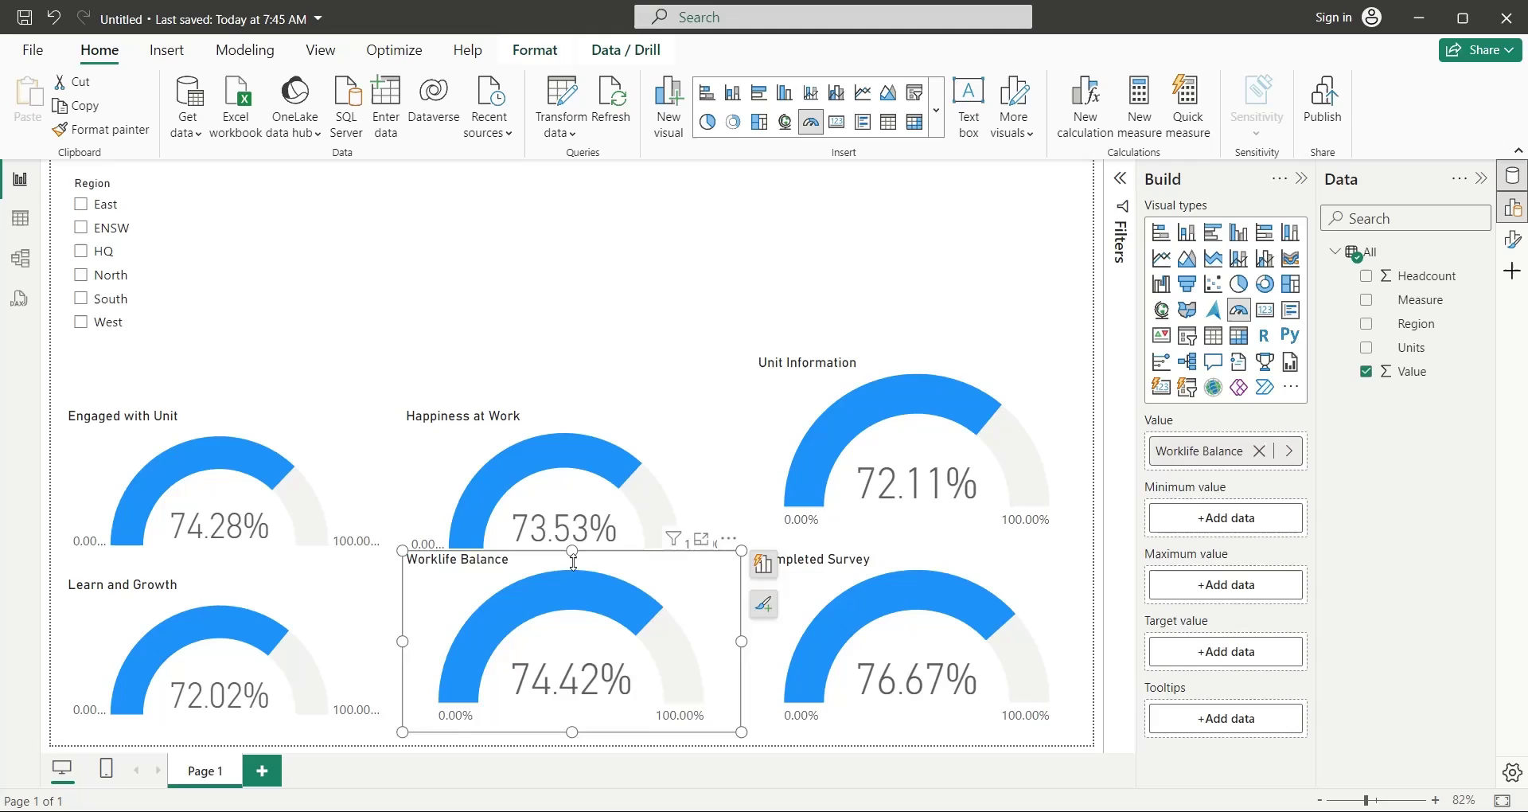
click(836, 374)
click(834, 583)
drag(213, 175, 213, 227)
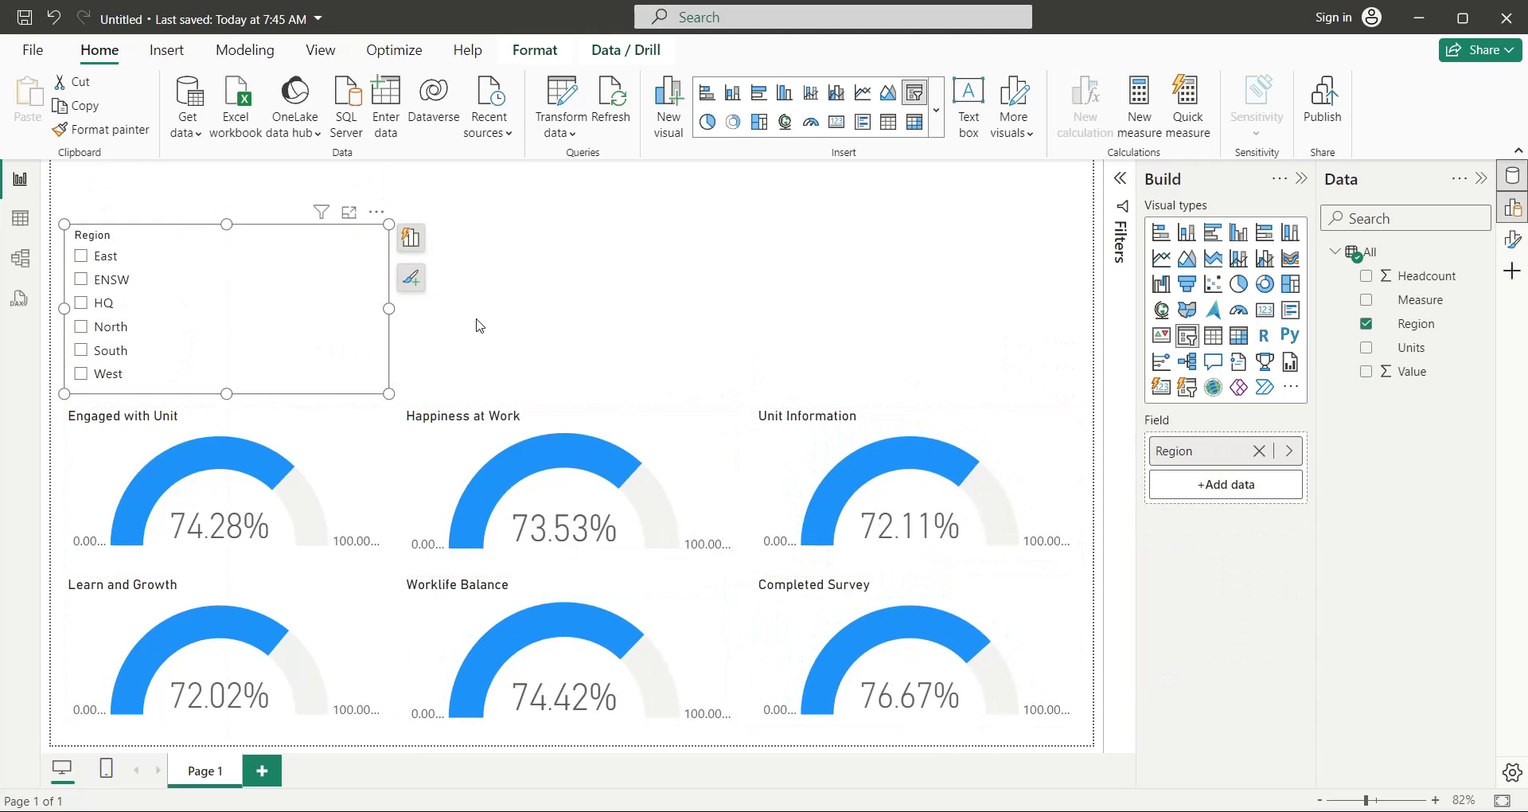
Step: Try out the HQ, North, South and West region filters, ending on East only
click(94, 256)
click(95, 302)
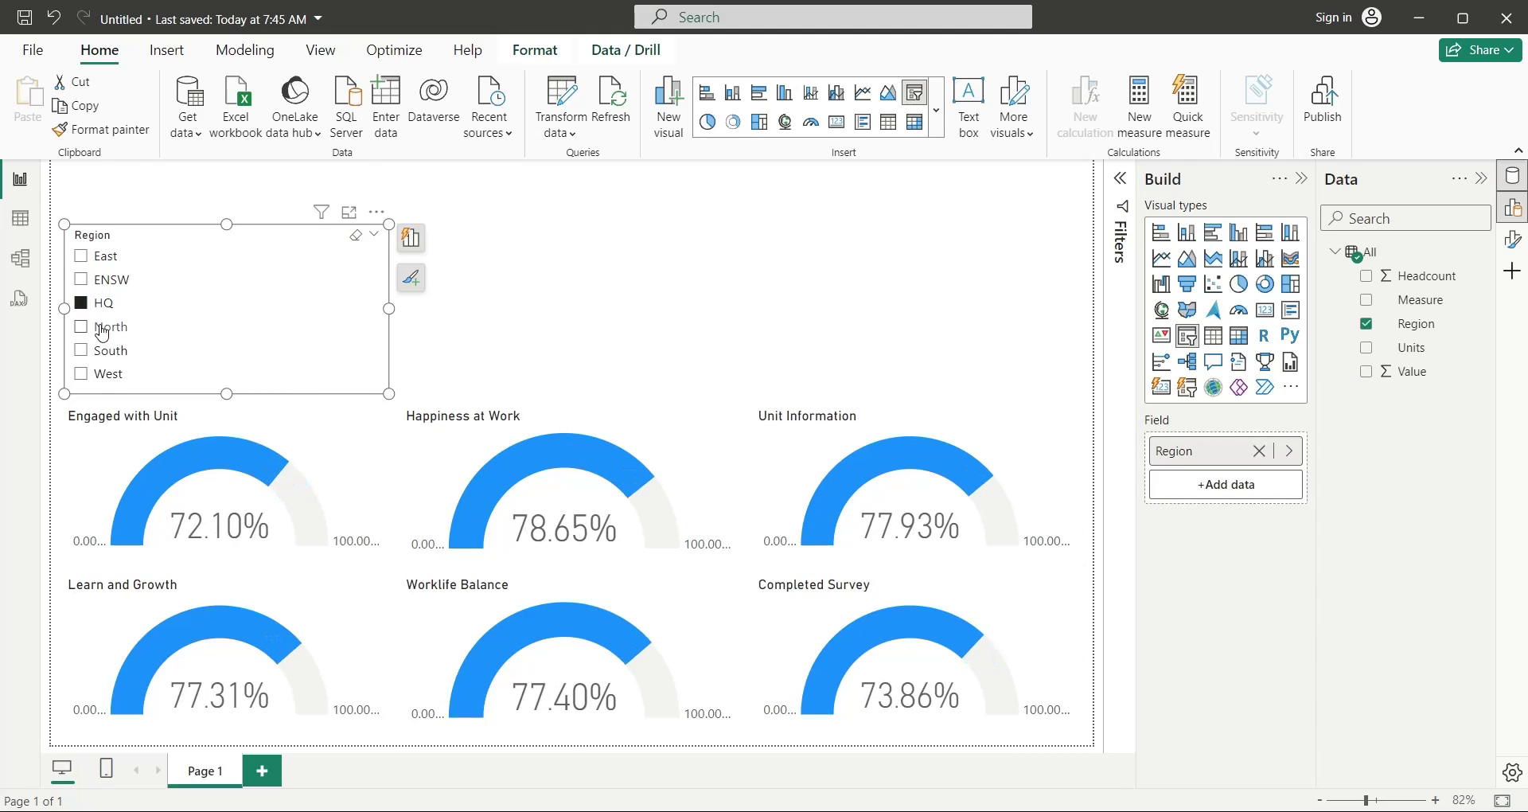
click(102, 327)
click(99, 350)
click(97, 374)
click(517, 331)
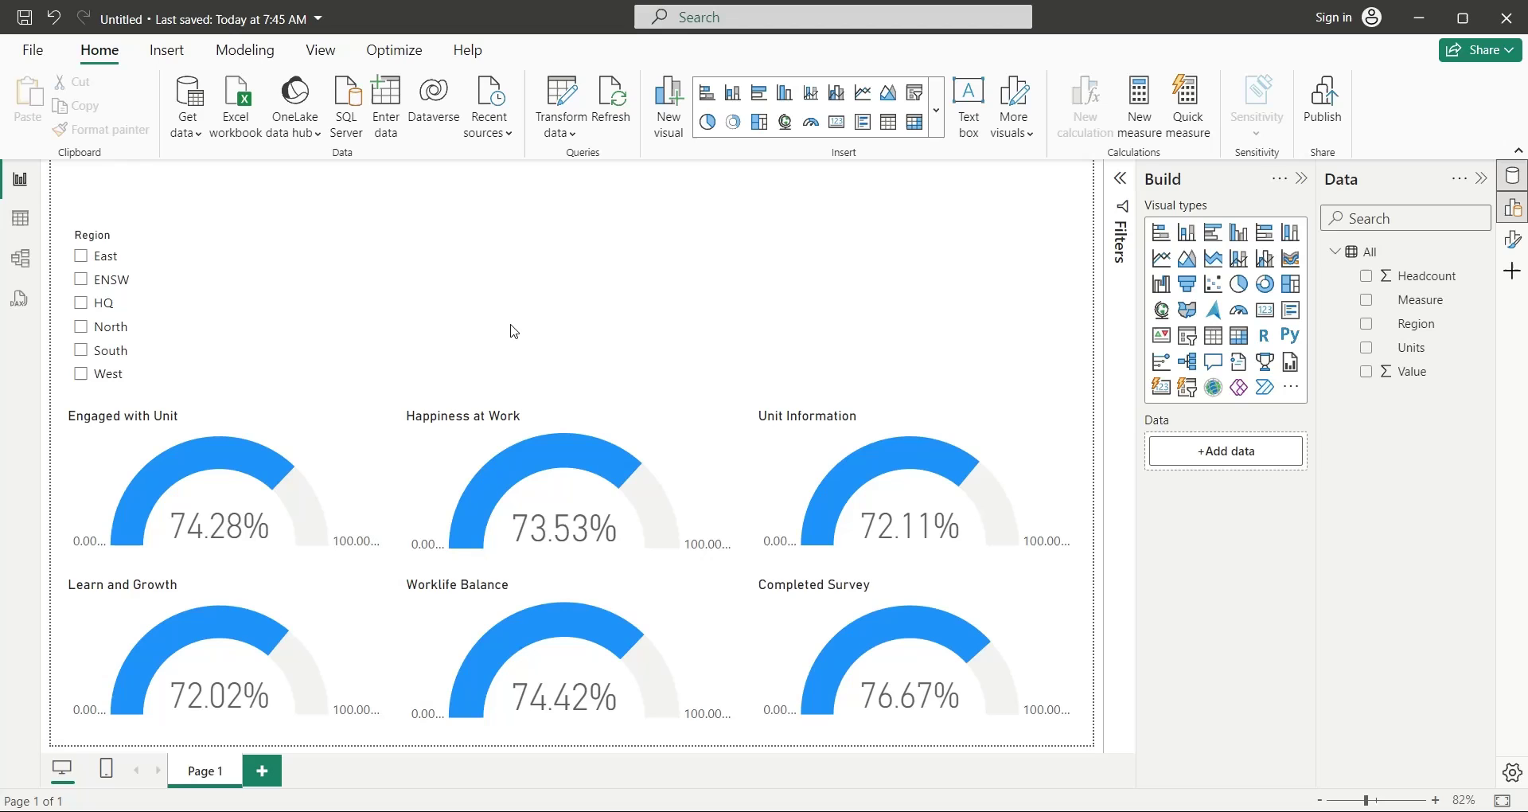
click(100, 326)
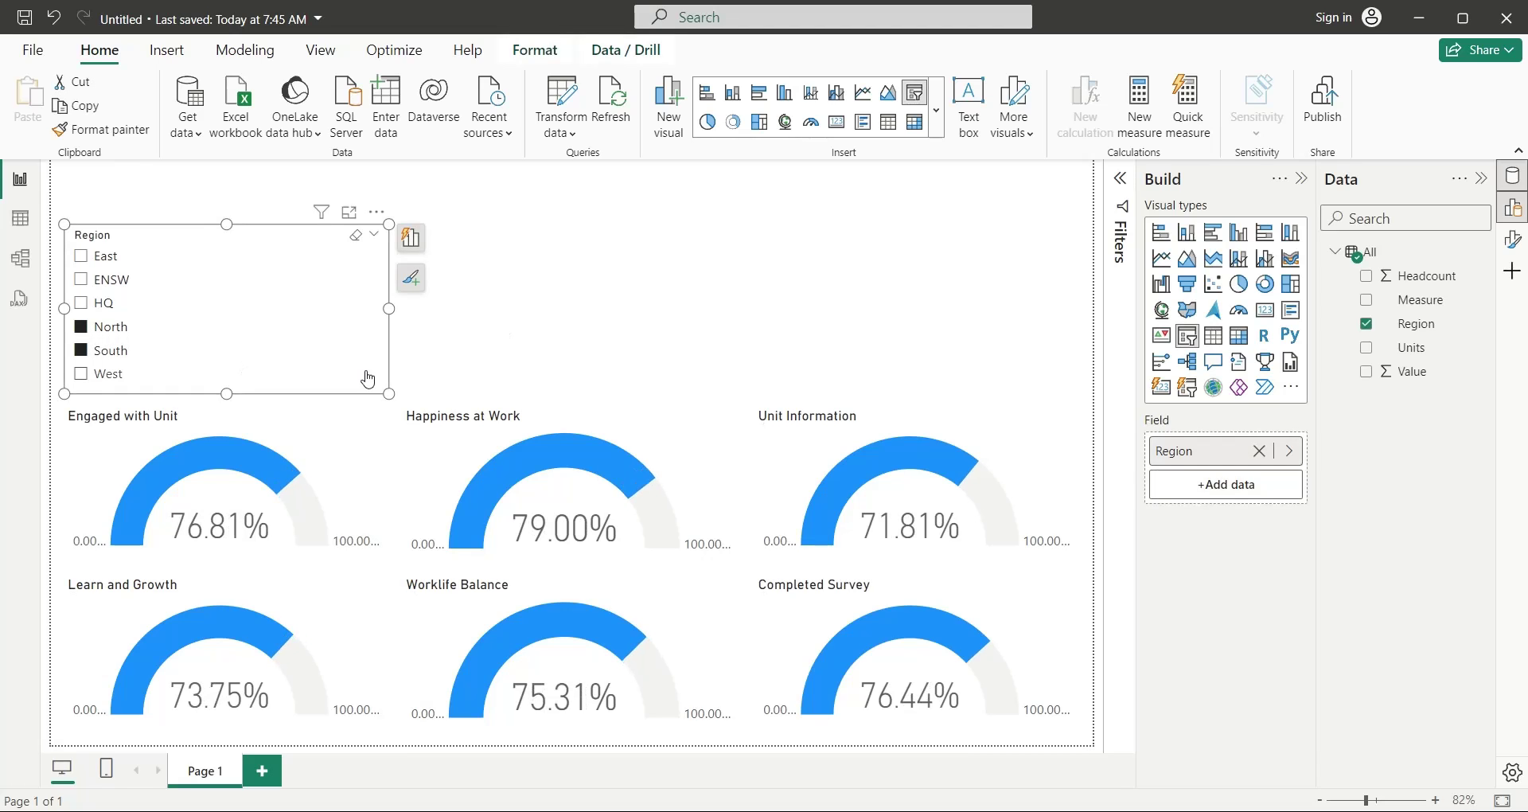
click(99, 326)
click(94, 255)
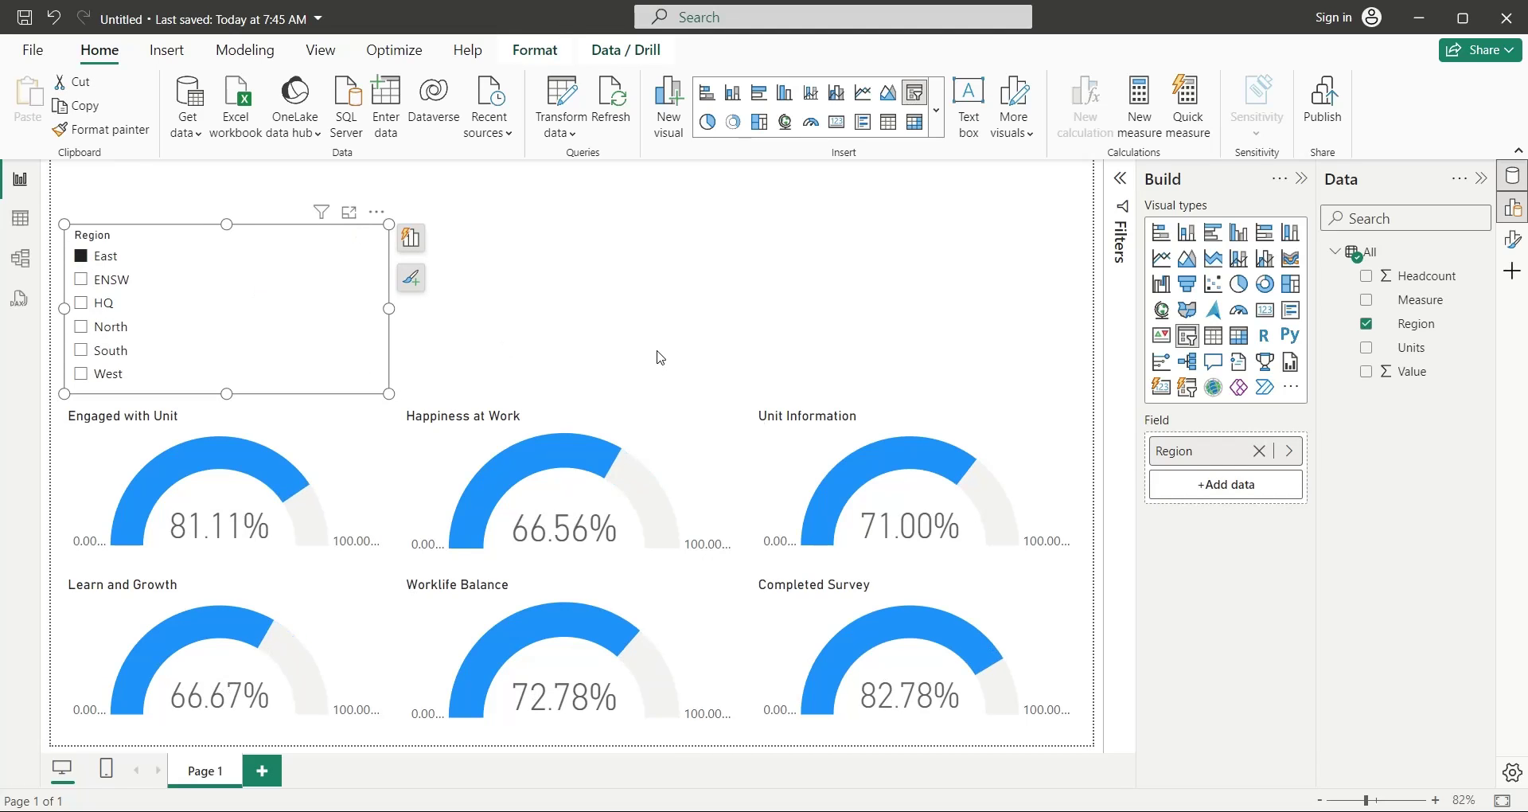
Step: Add a card visual and size it next to the Region slicer
click(660, 357)
click(1264, 309)
drag(682, 238, 429, 238)
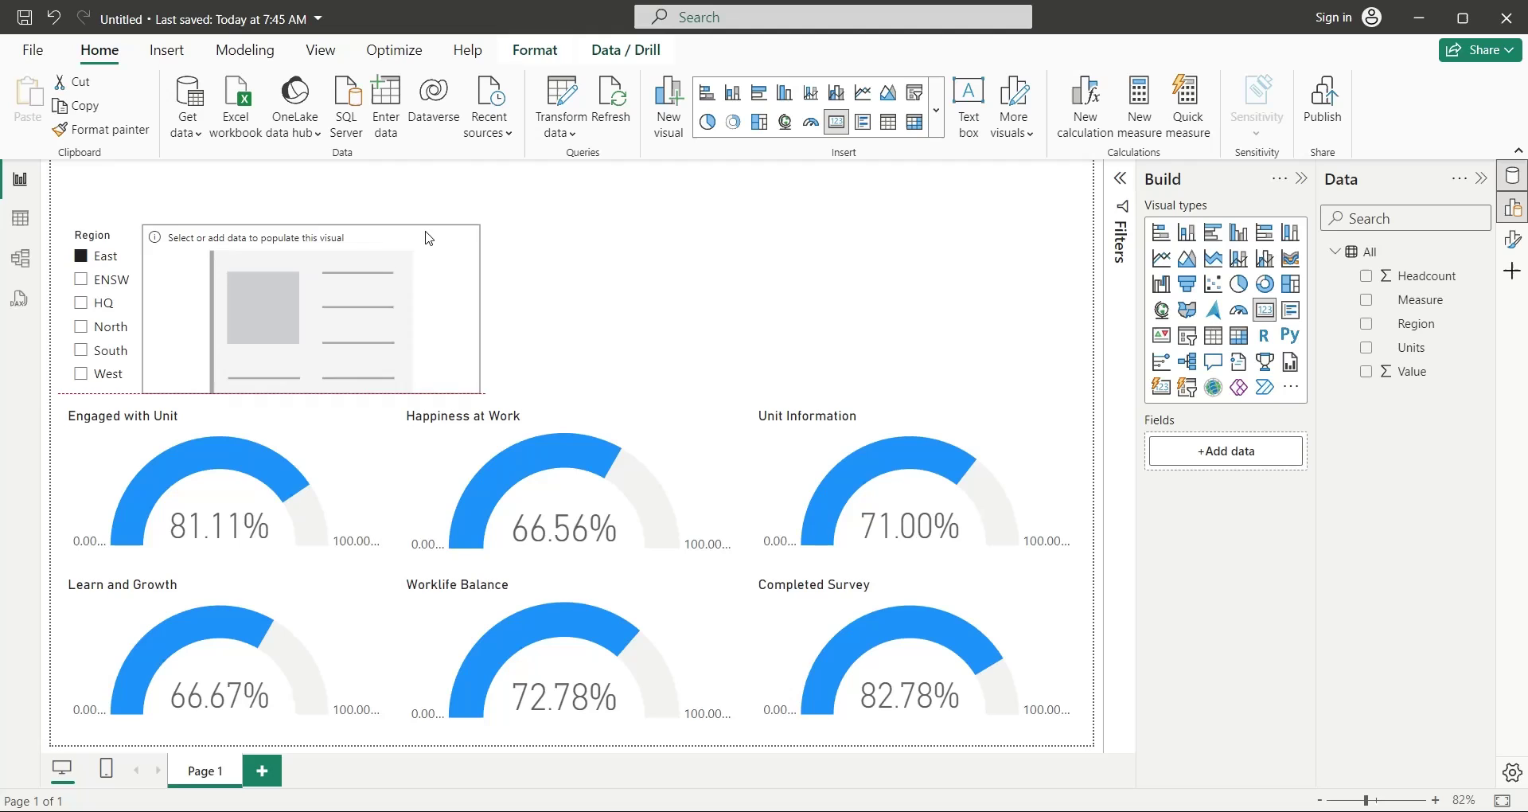
drag(479, 310, 397, 333)
drag(267, 225, 266, 316)
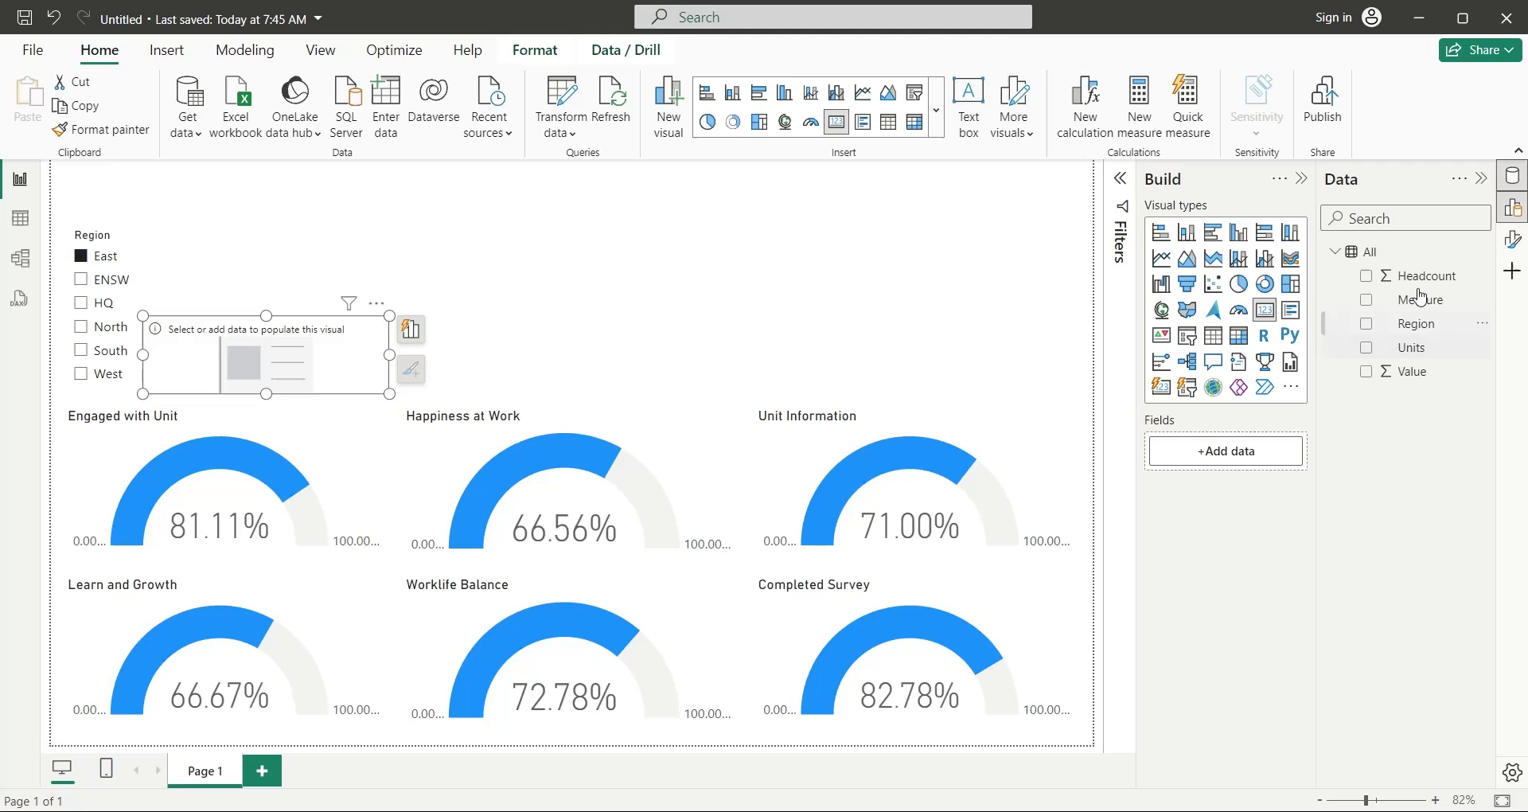
Step: Show total Headcount on the card, labelled Headcount, and narrow it slightly
drag(1420, 275, 1210, 453)
double_click(1210, 451)
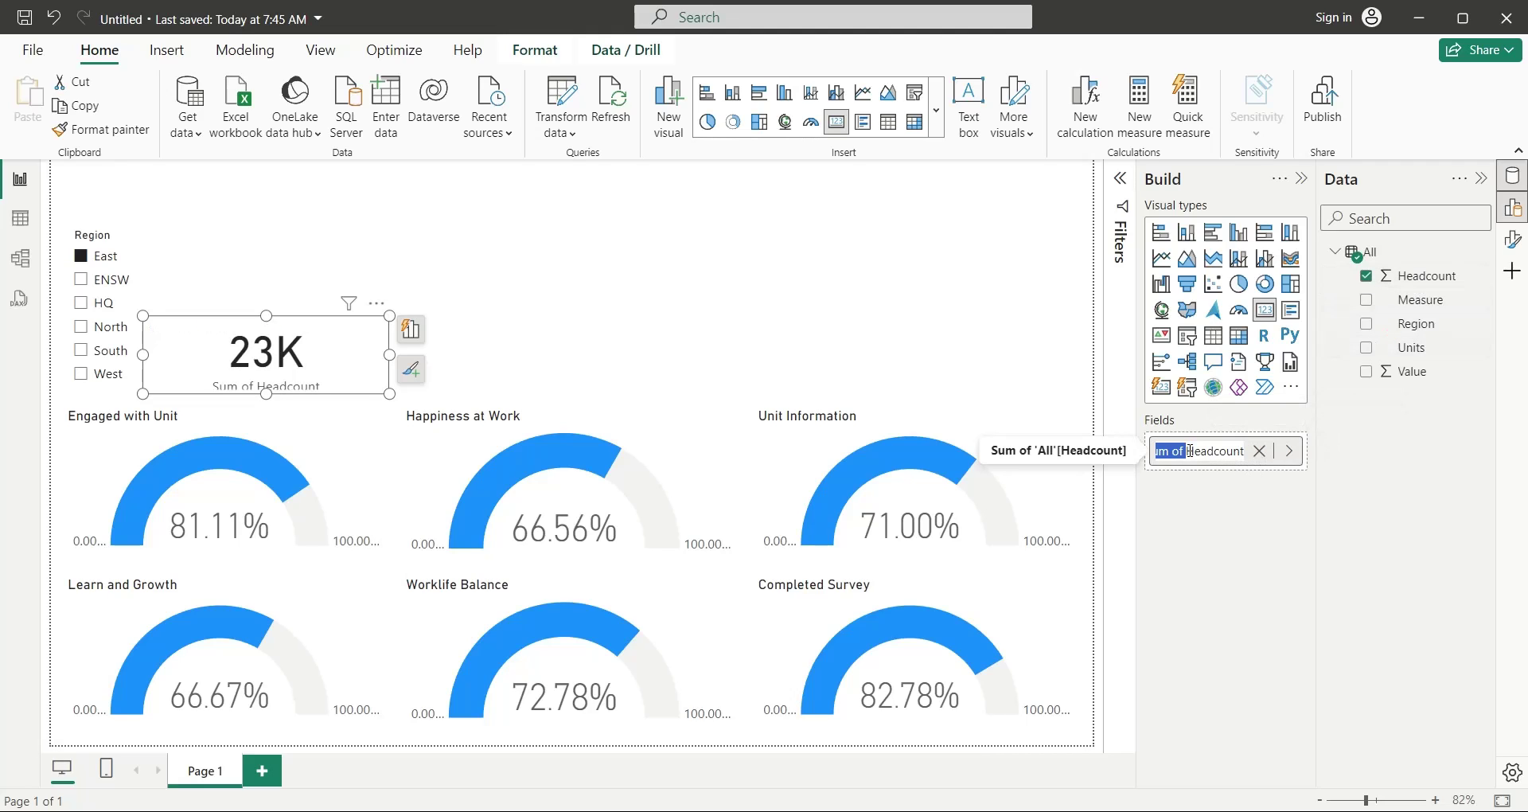
text(Headcount)
key(Return)
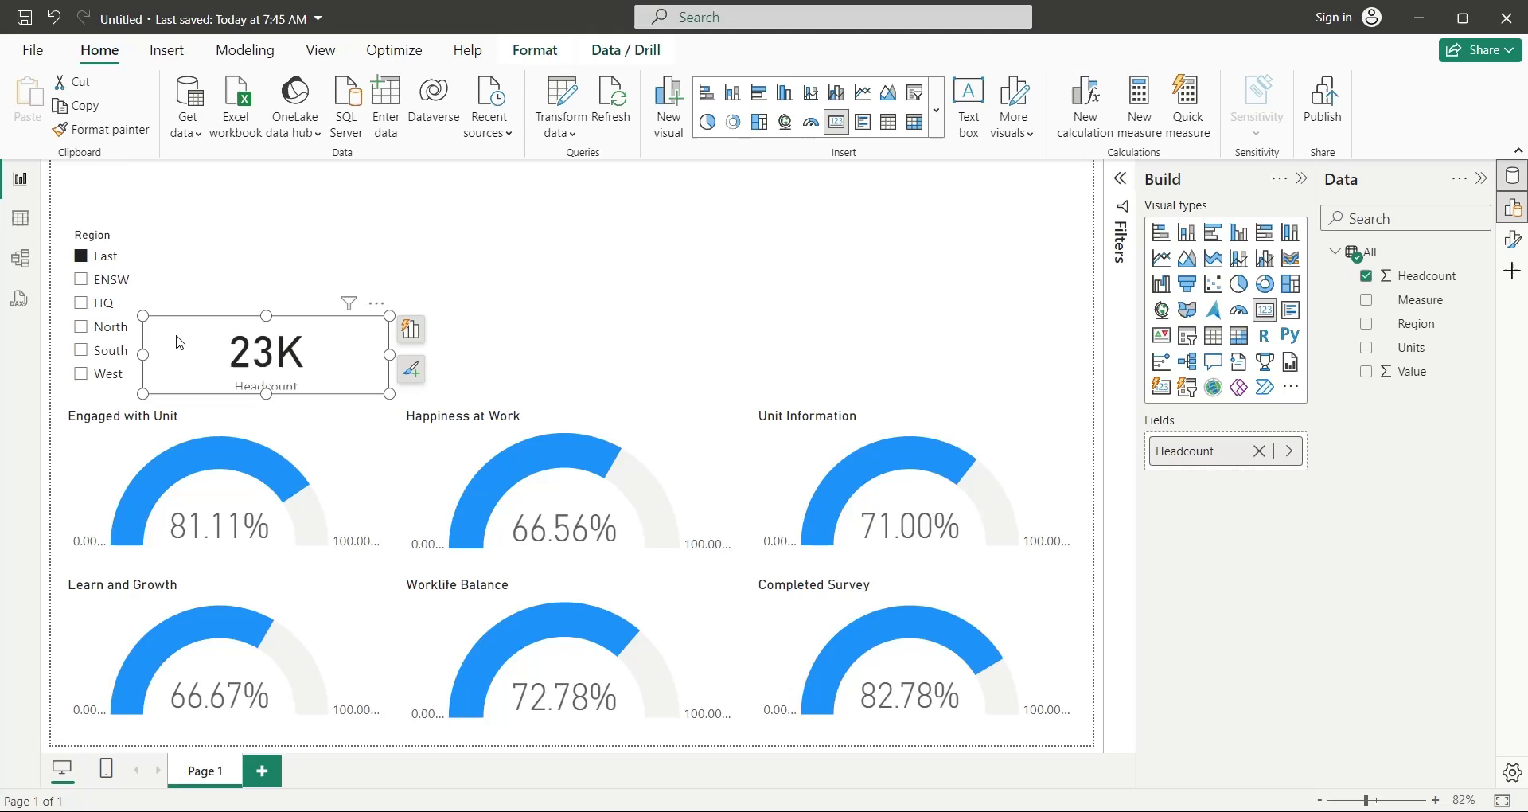
drag(150, 355, 163, 355)
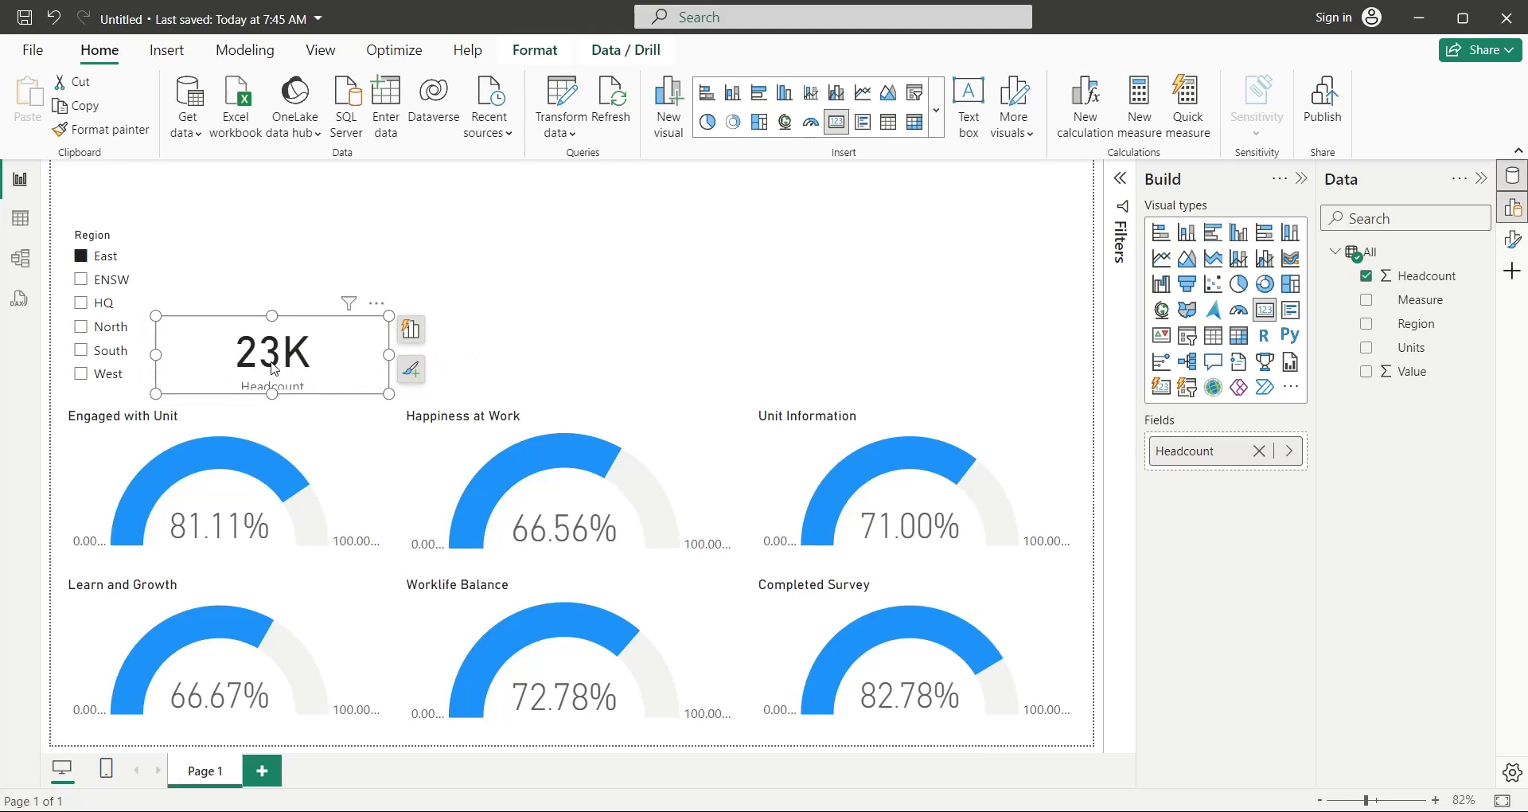
Step: Switch to Excel and select the Headcount column to read its 12,302 total
click(487, 344)
key(alt+Tab)
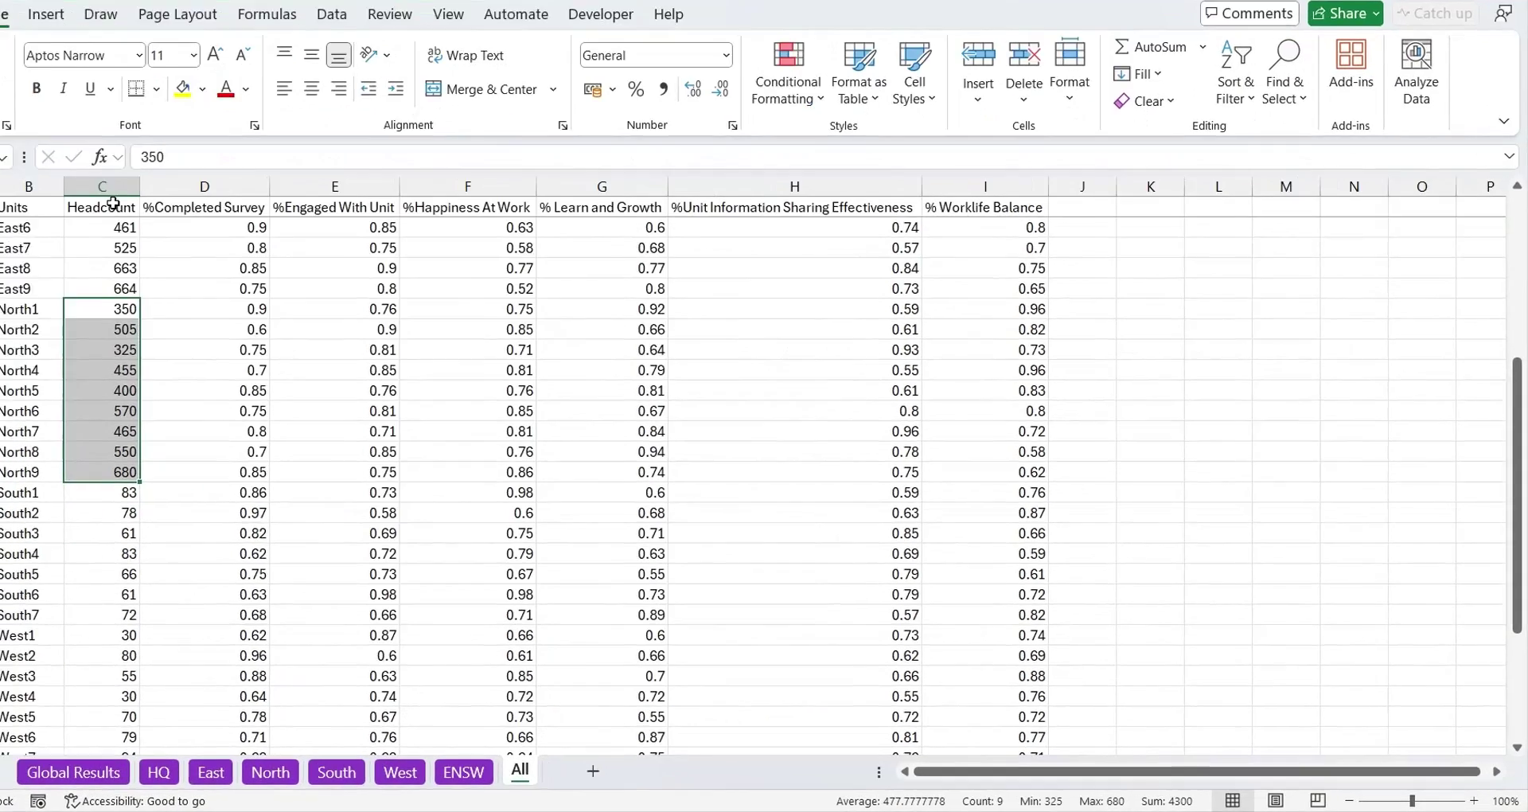
key(ctrl+space)
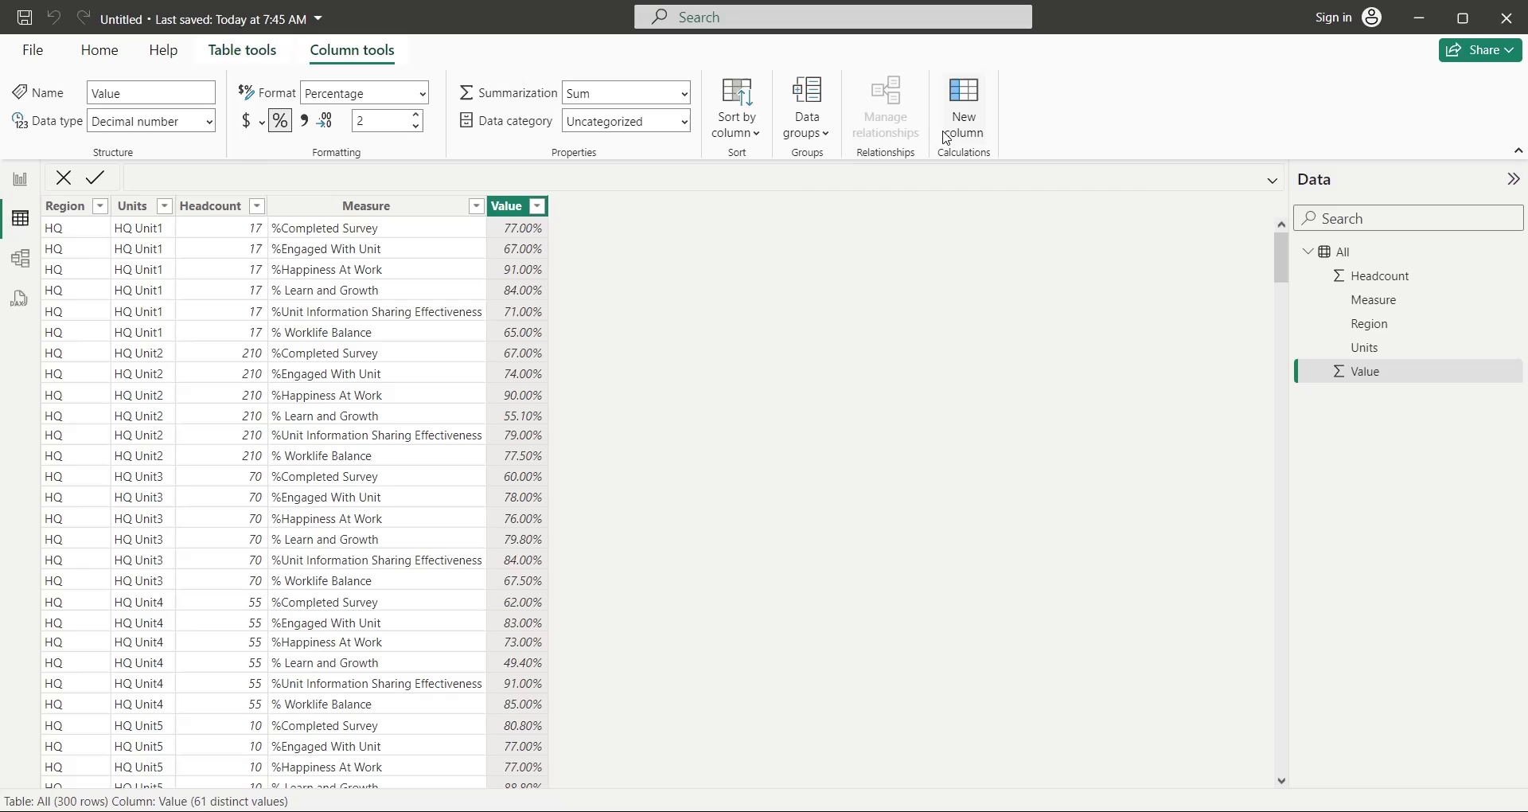
Step: Create the column Actual Headcount = 'All'[Headcount]/6 and format it with two decimals
click(950, 127)
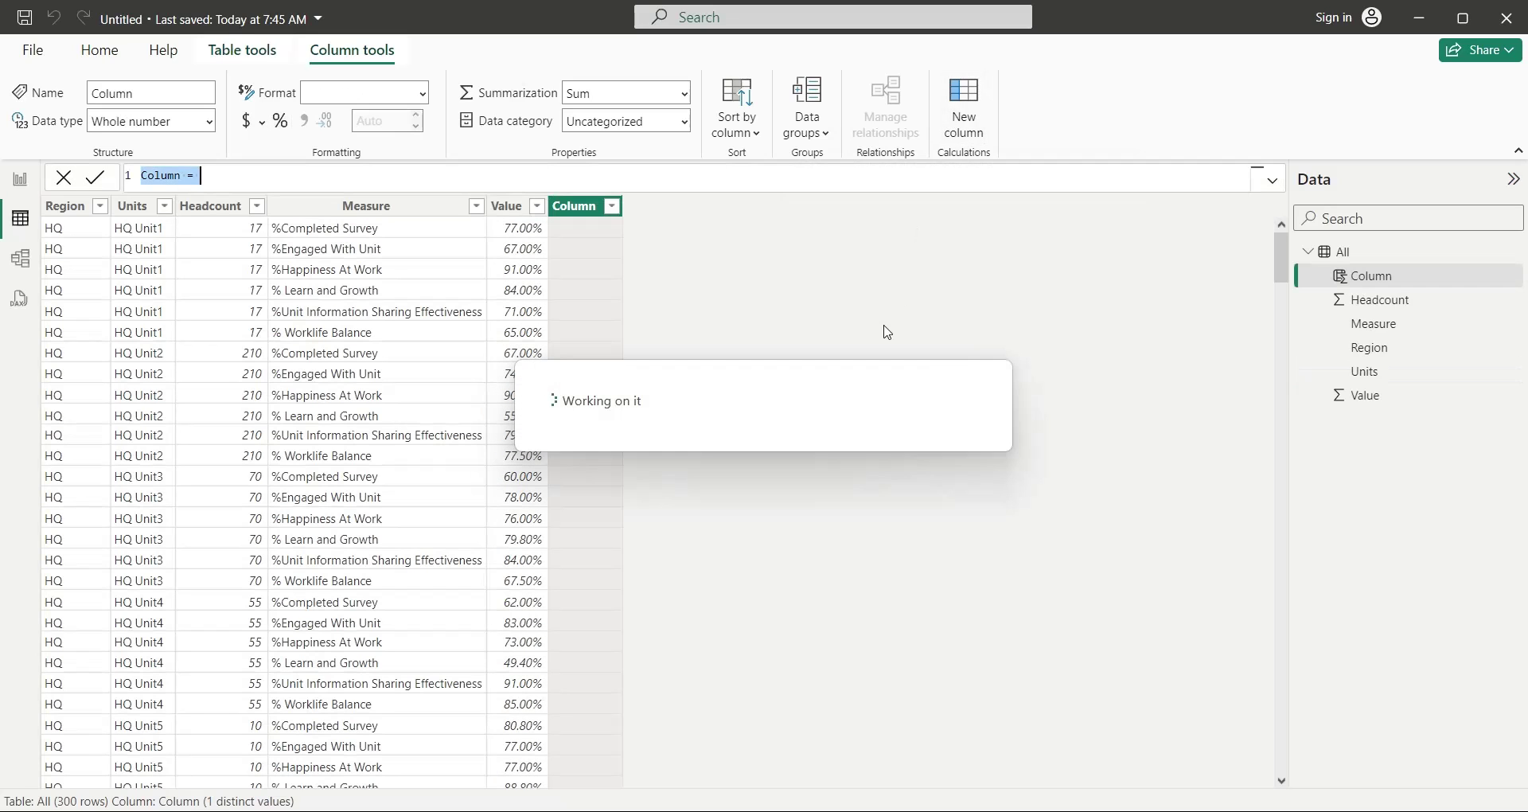
text(Actual)
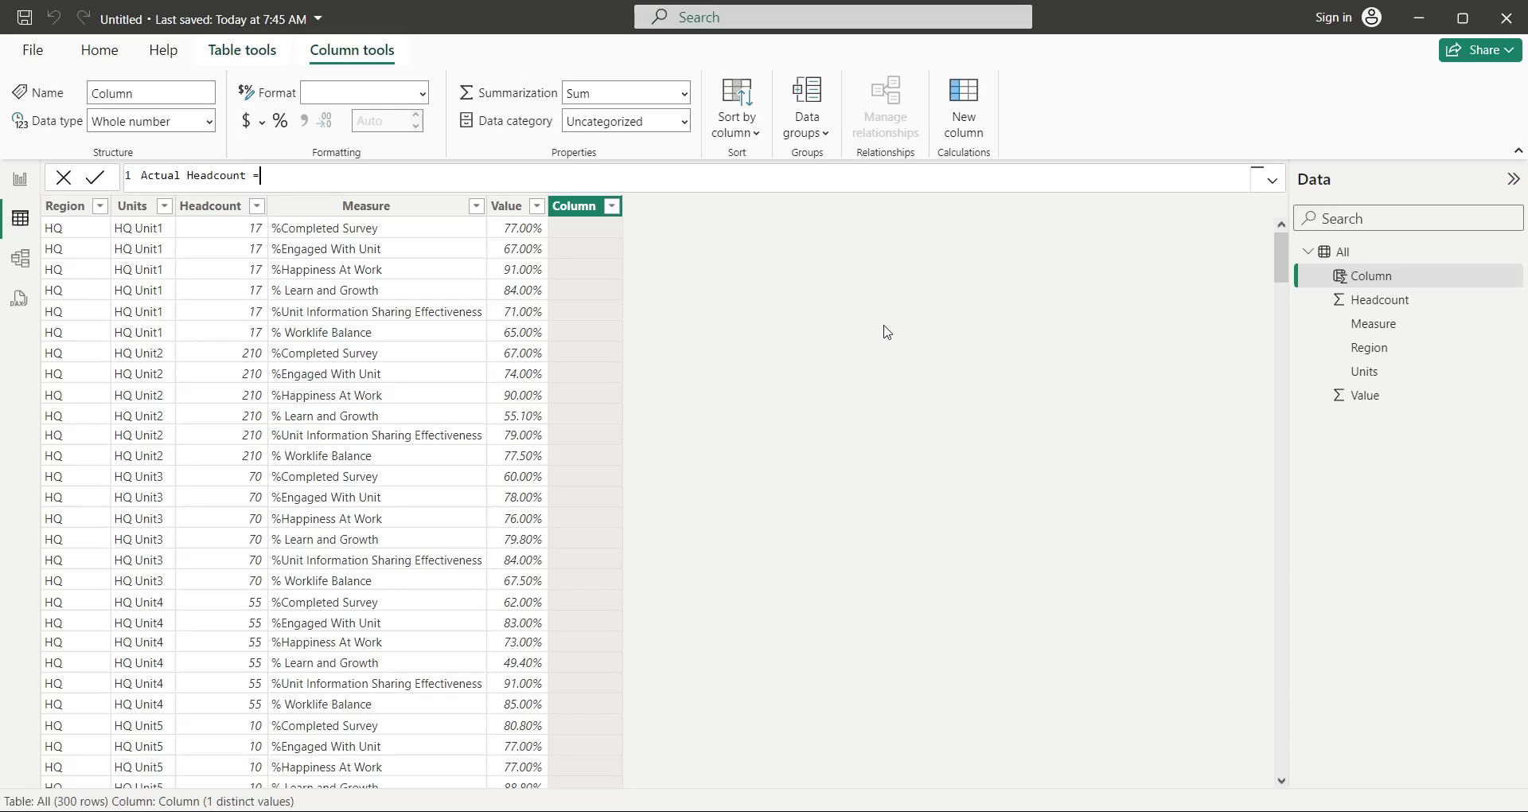
text(Head)
key(Tab)
key(Return)
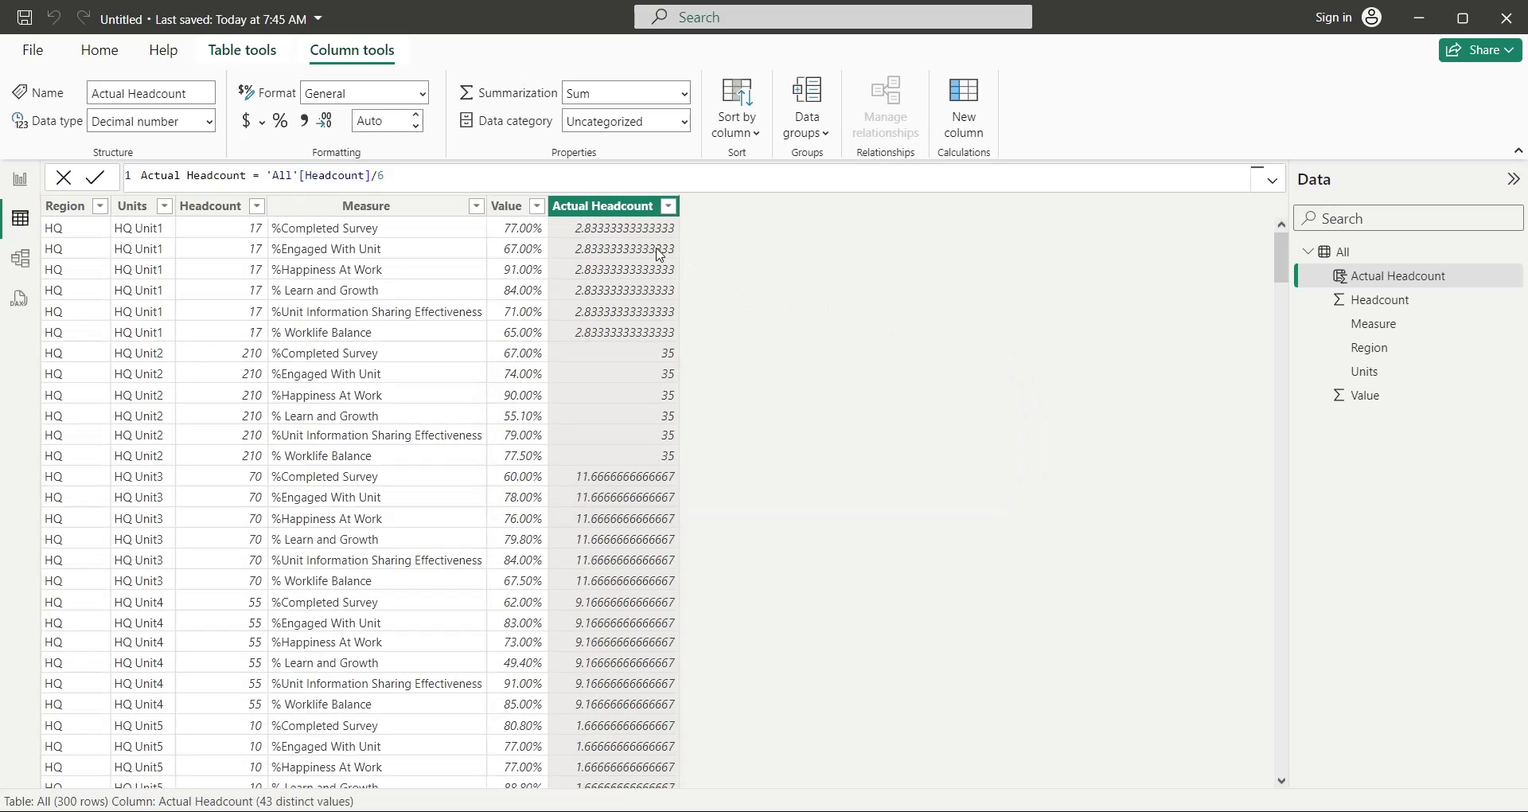
click(305, 121)
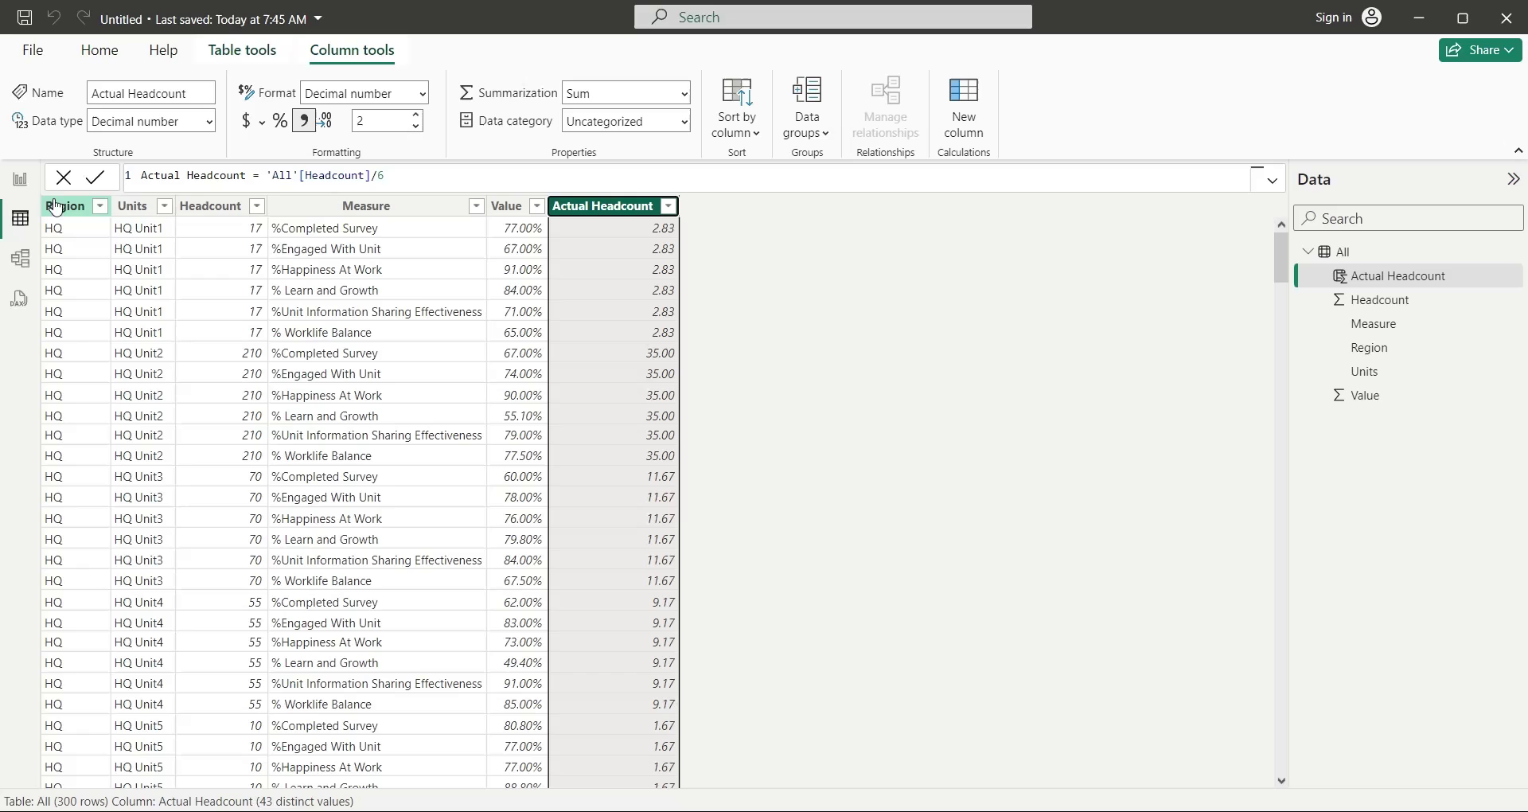
Step: Swap the card's field to Actual Headcount renamed Headcount, and untick East so it reads 12.30K
click(22, 185)
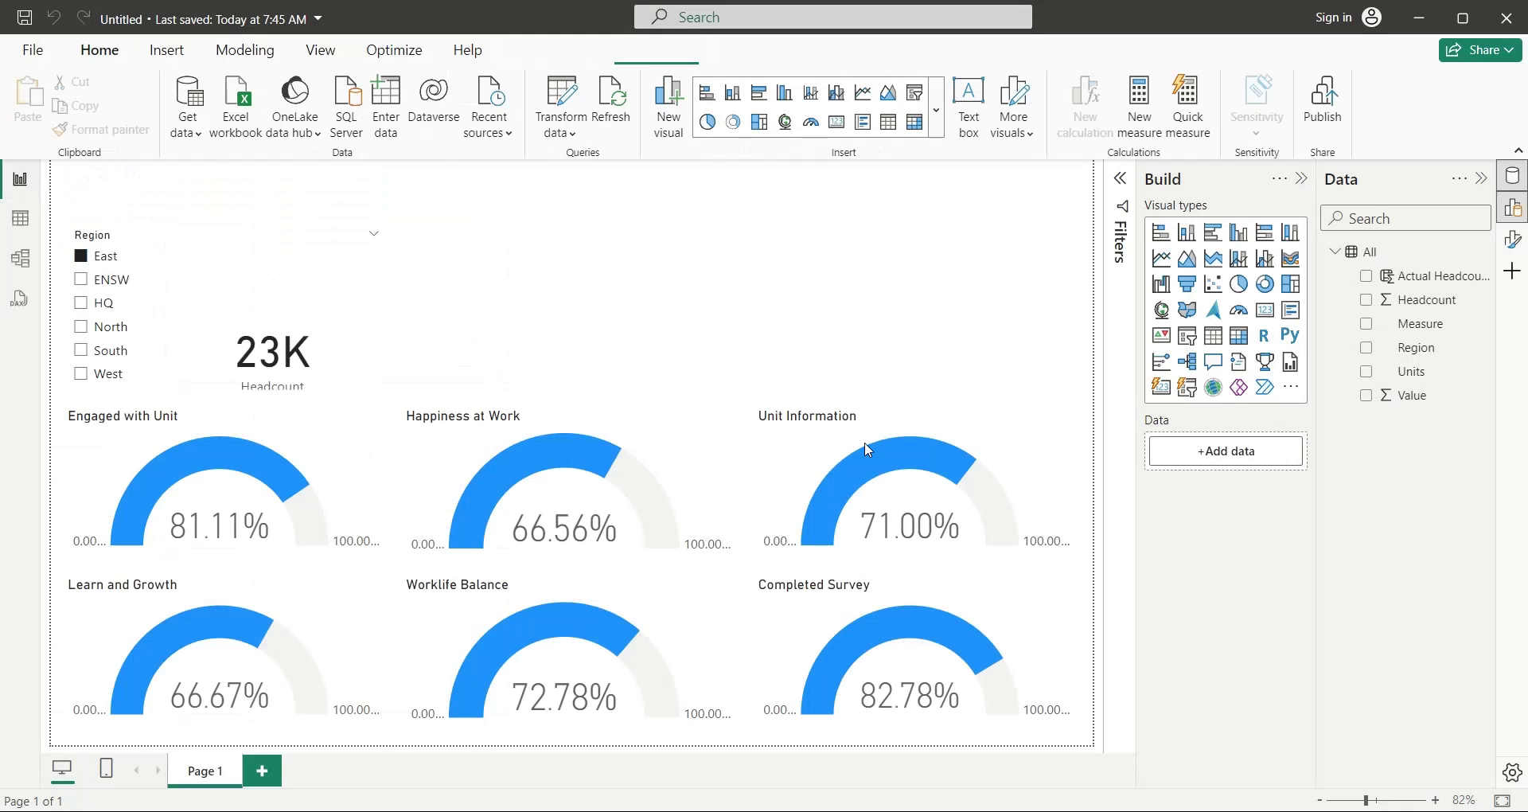
click(362, 366)
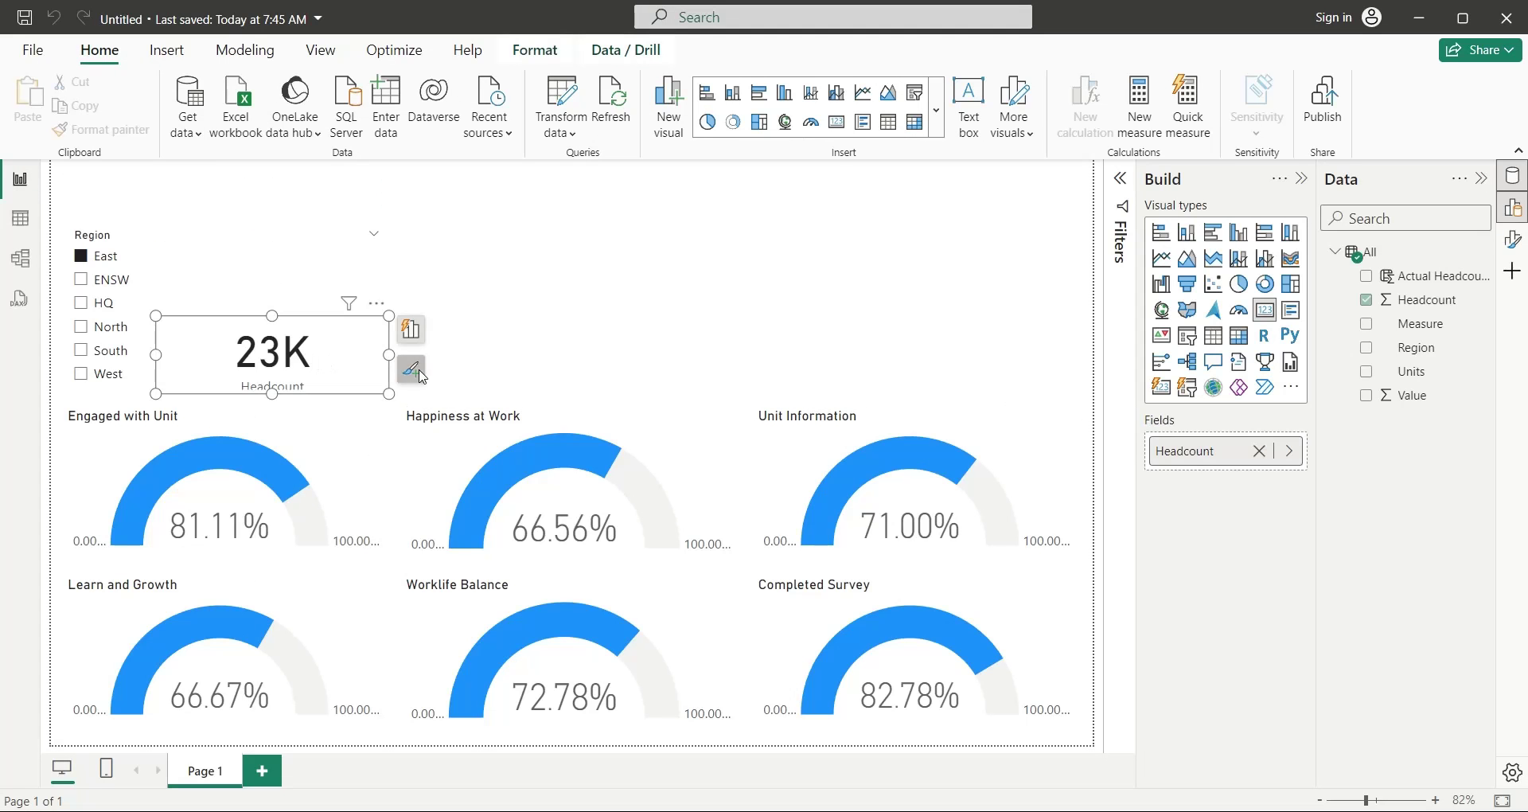
click(1290, 455)
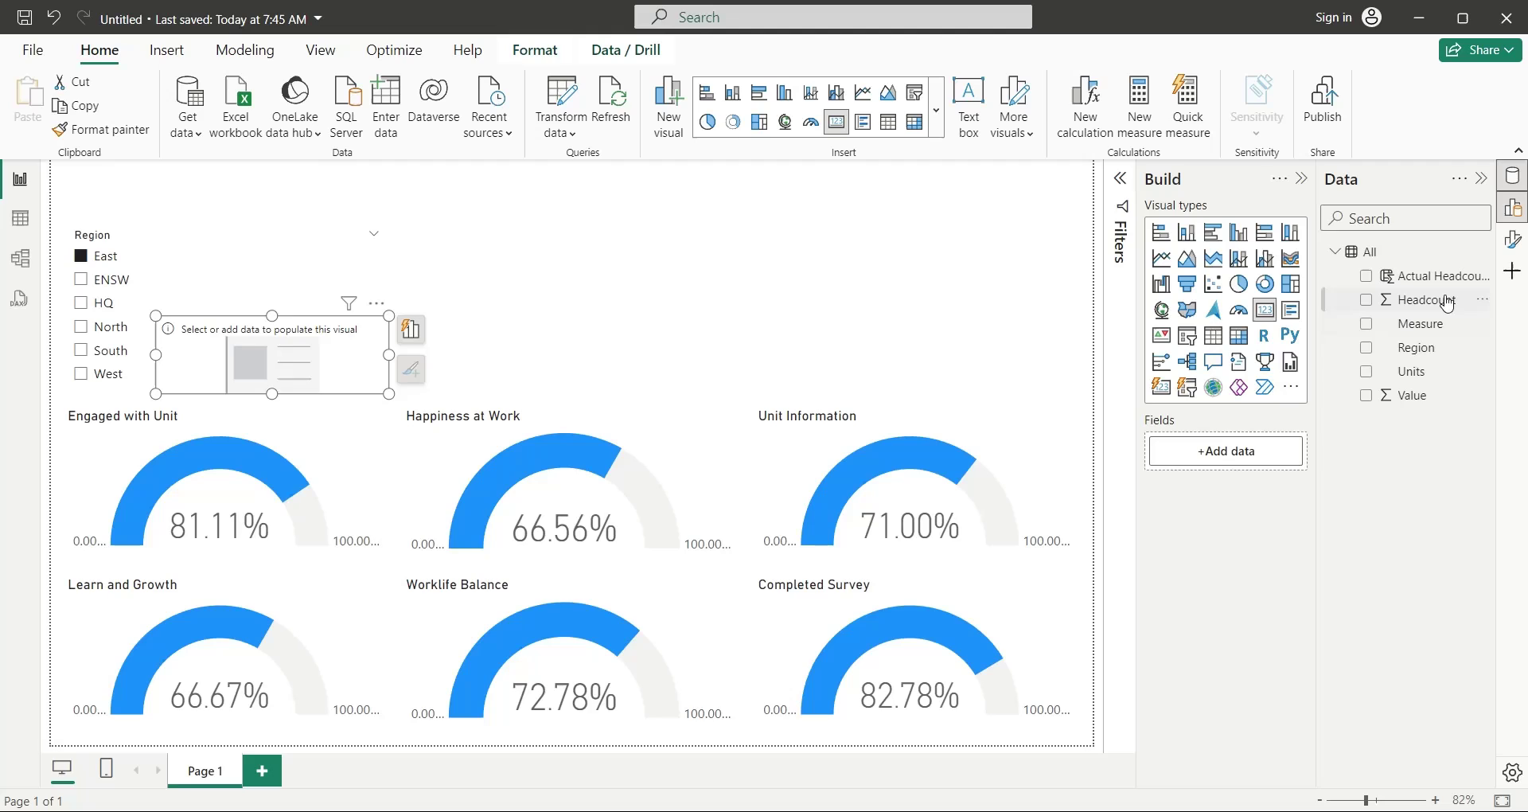
drag(1440, 277, 1257, 455)
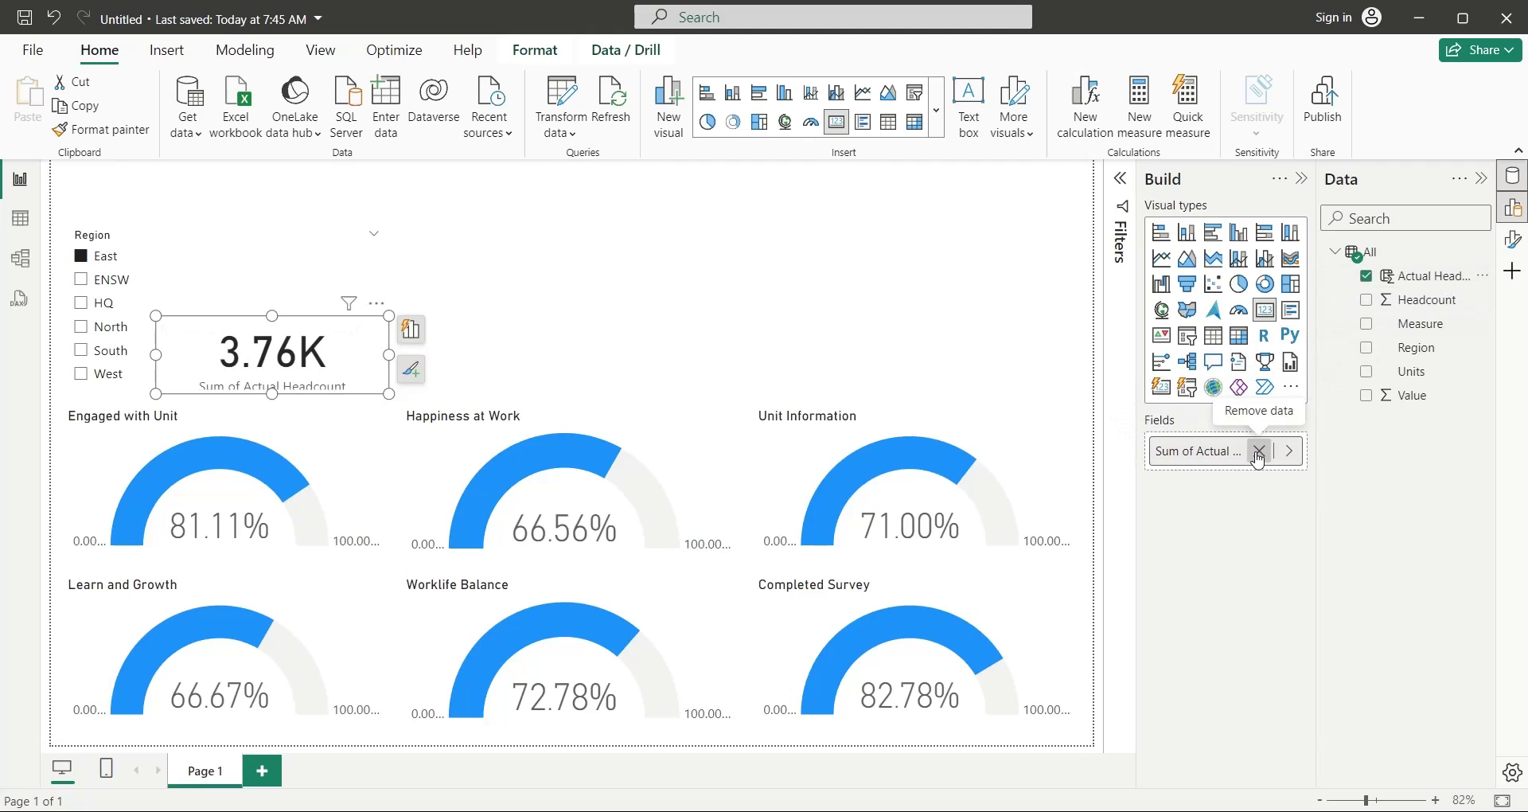
double_click(1181, 451)
double_click(1179, 450)
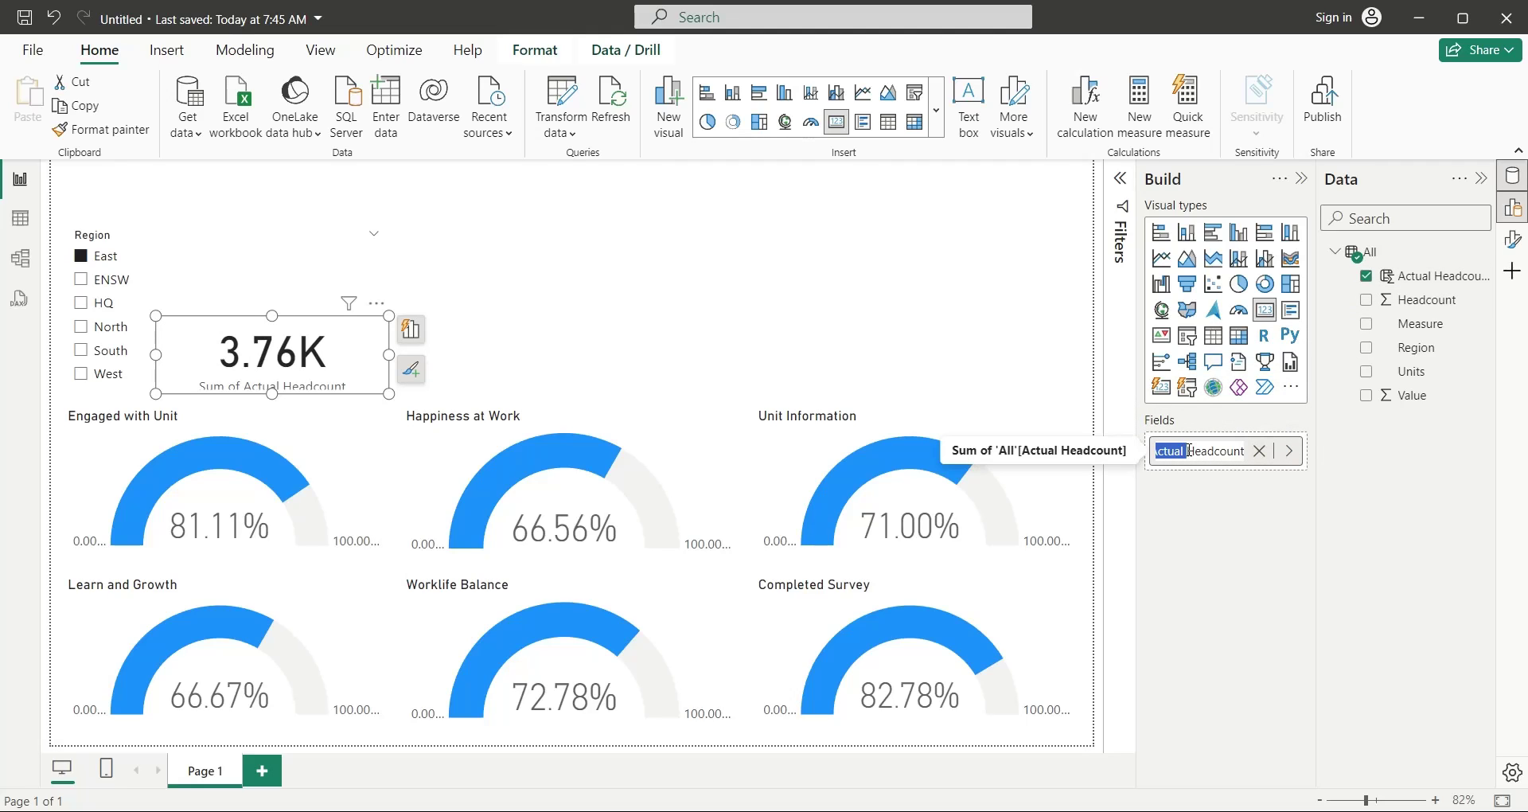
key(BackSpace)
key(Return)
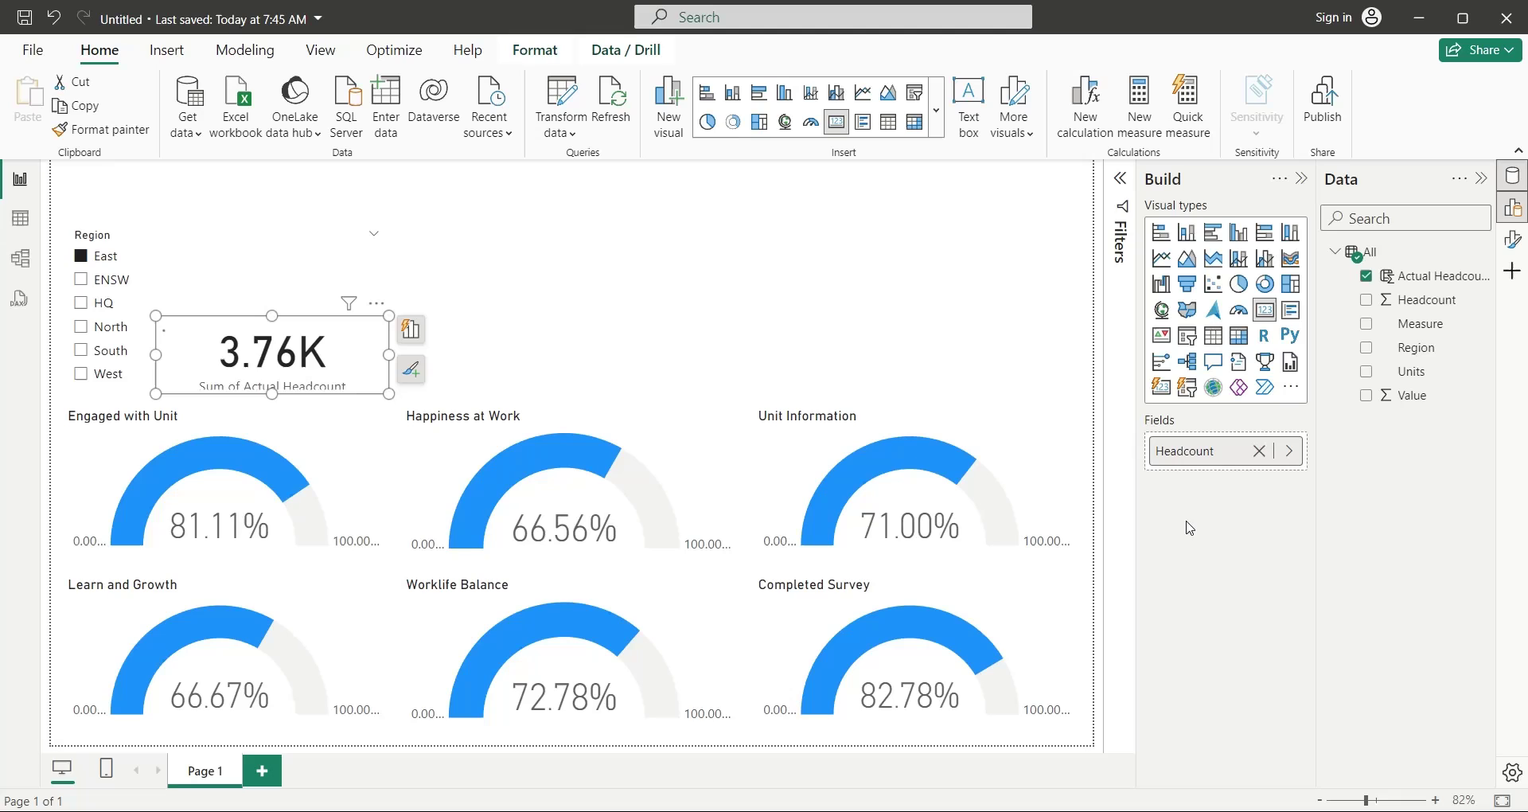
click(79, 259)
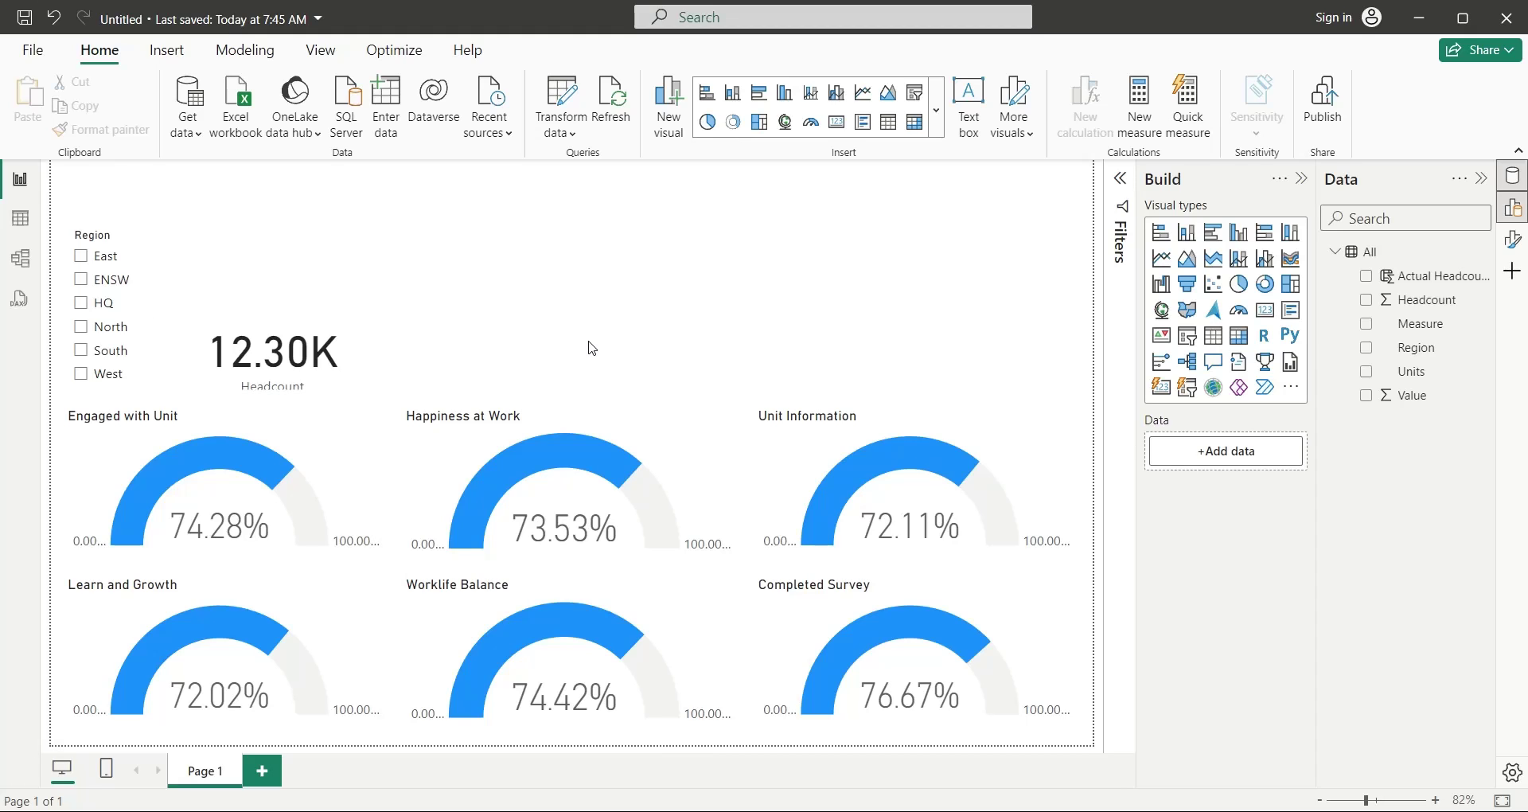
Step: Insert a person icon above the 12.30K headcount figure and narrow the Region slicer
click(165, 49)
click(998, 103)
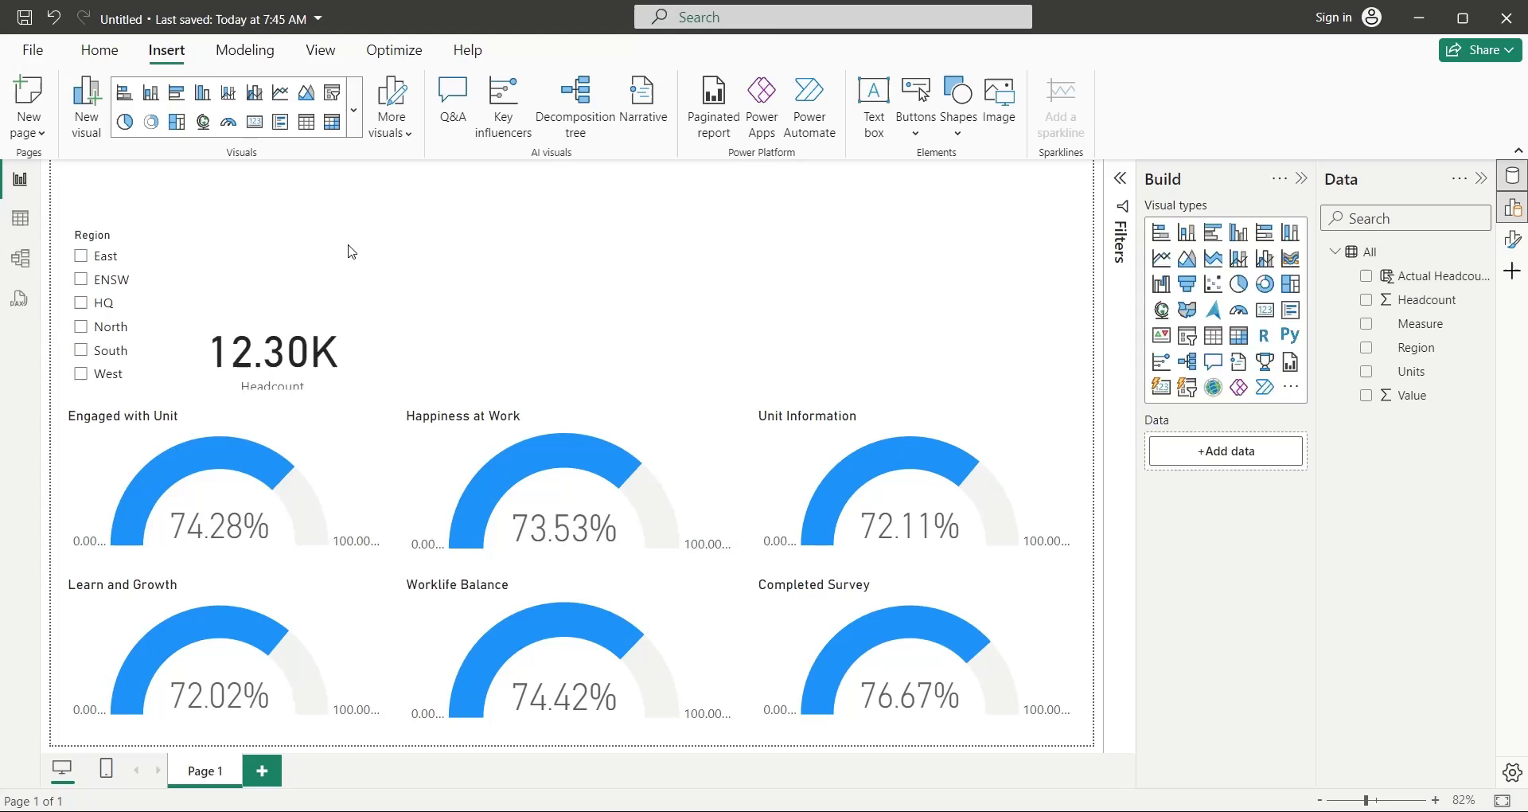
drag(344, 311, 243, 311)
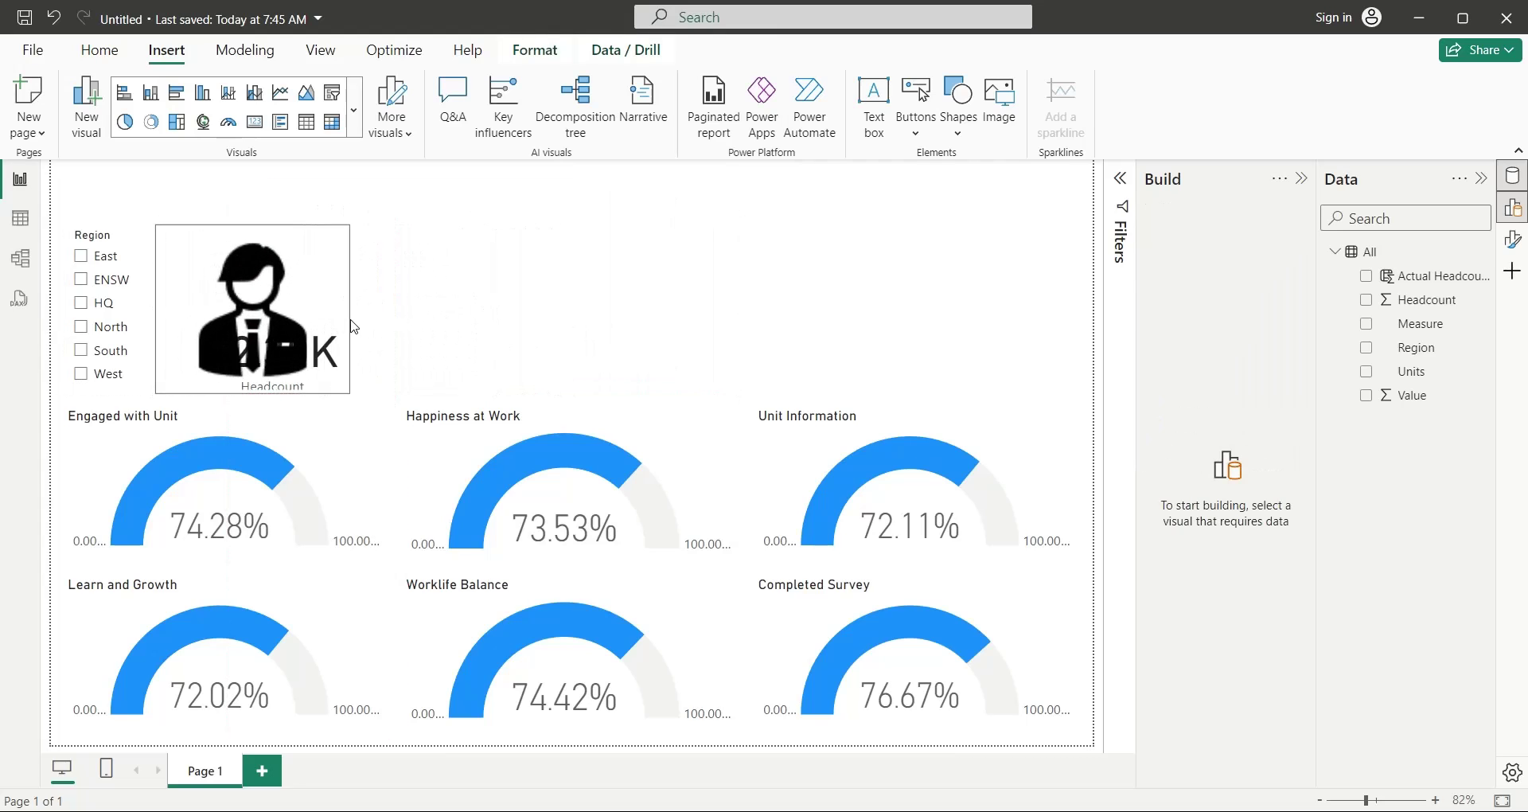
drag(271, 392, 277, 327)
click(101, 330)
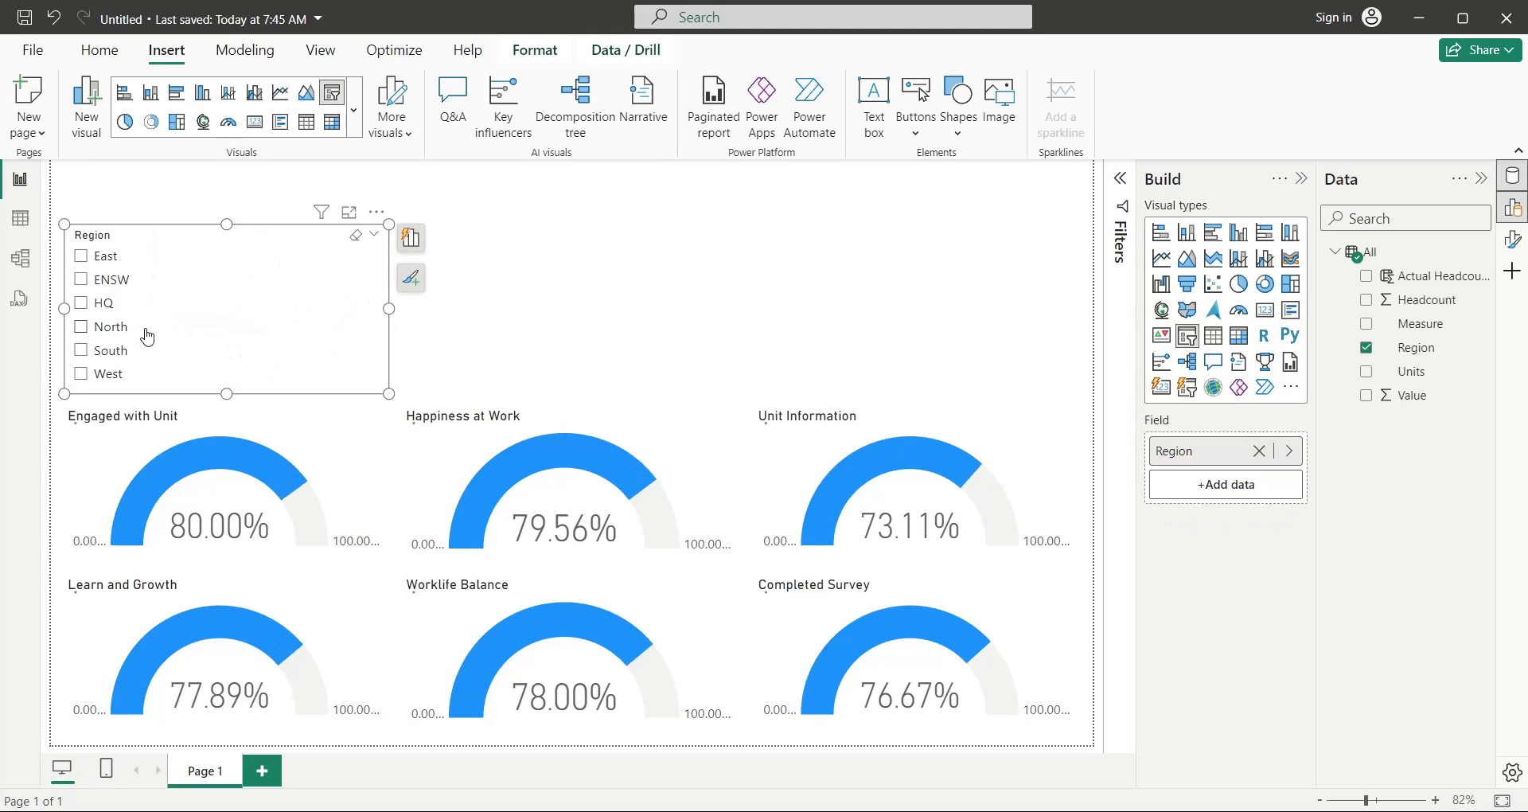
drag(382, 308, 142, 308)
click(211, 402)
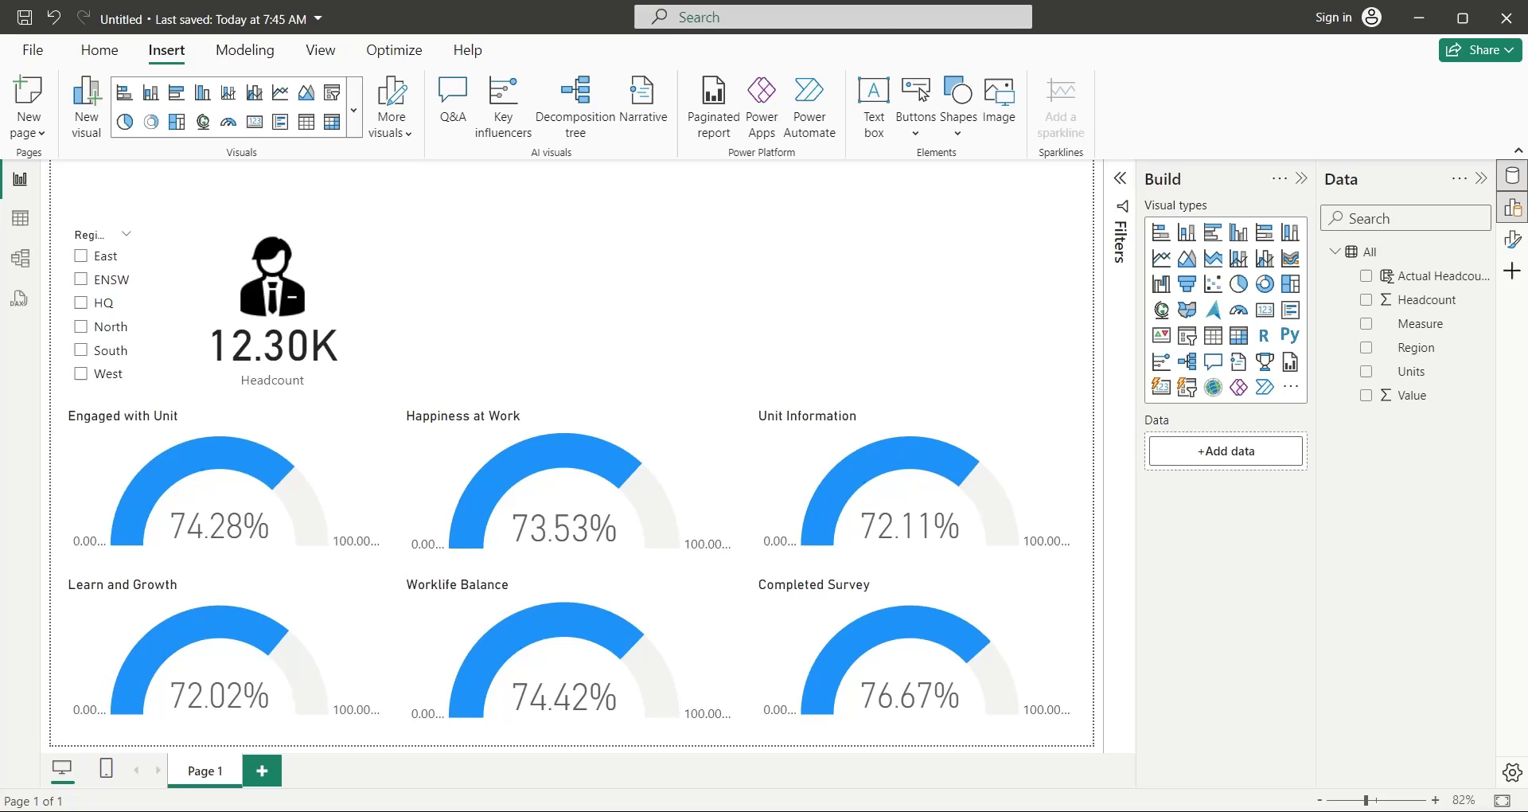
Step: Add a Measure slicer and enlarge it to show all six survey measures
click(332, 92)
drag(1420, 323, 1225, 450)
drag(548, 329, 565, 394)
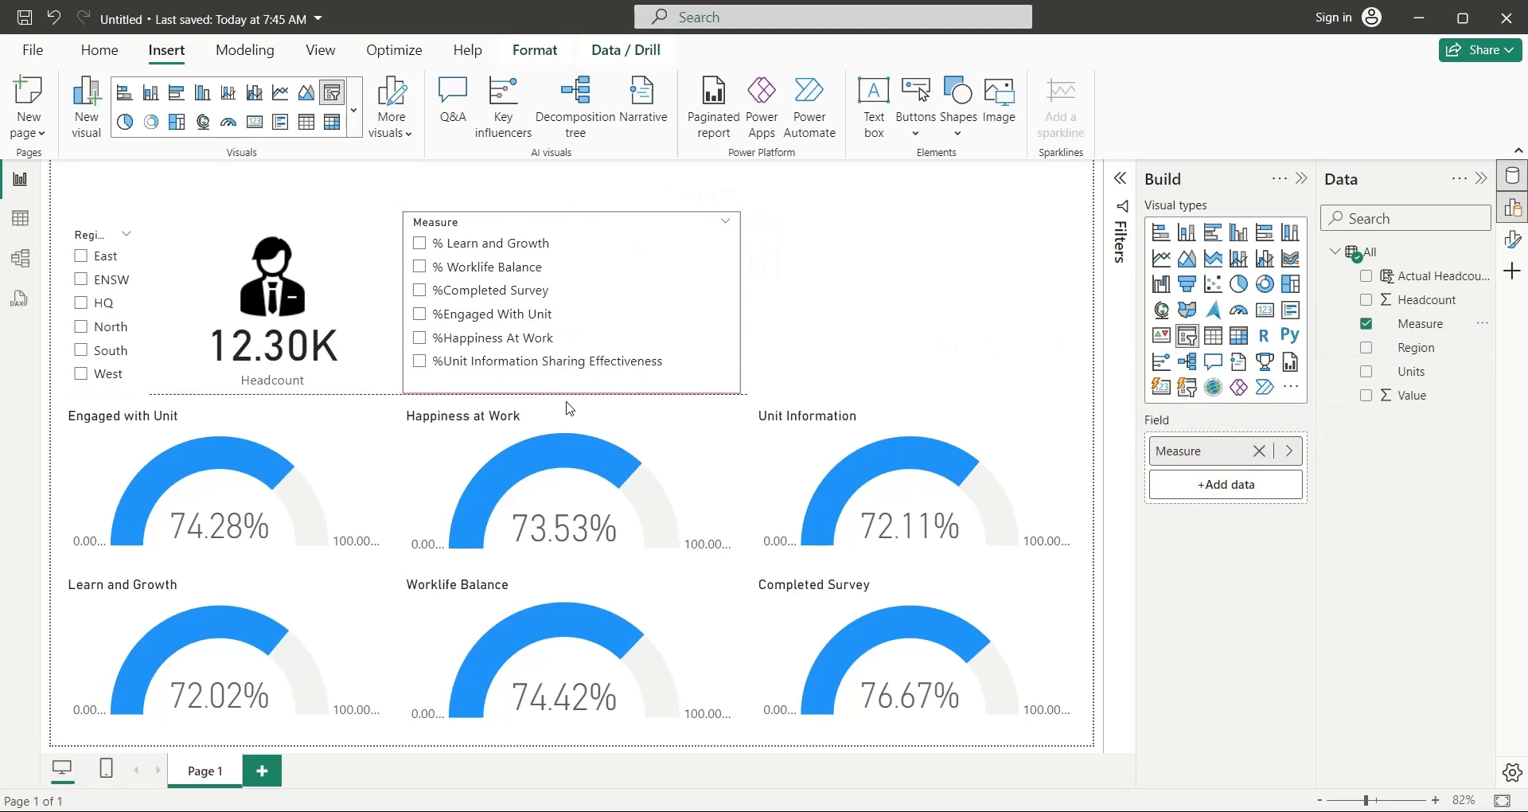
mouse_move(402, 310)
mouse_down()
mouse_move(385, 311)
mouse_move(402, 310)
mouse_up()
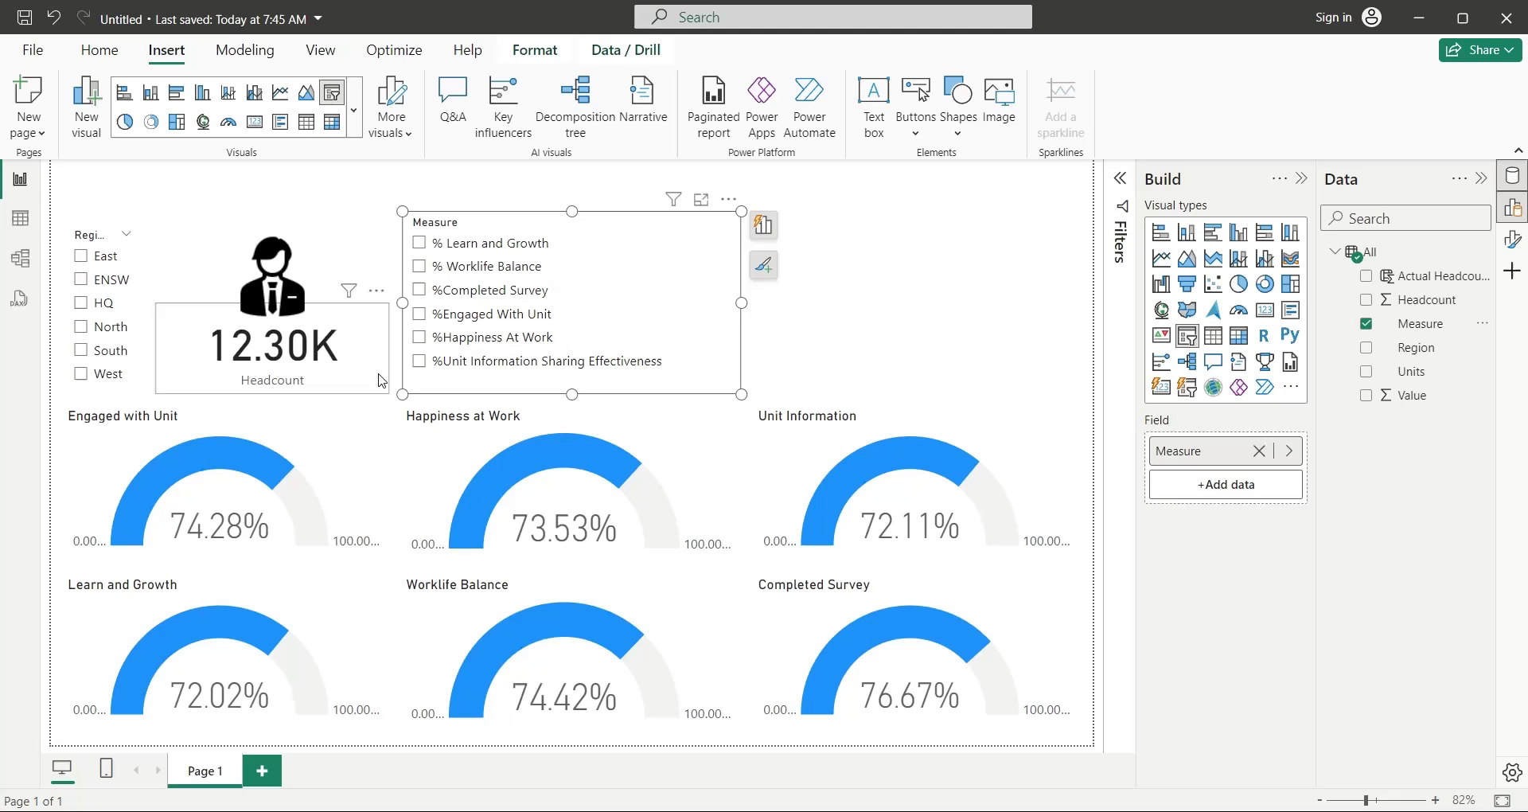
click(850, 352)
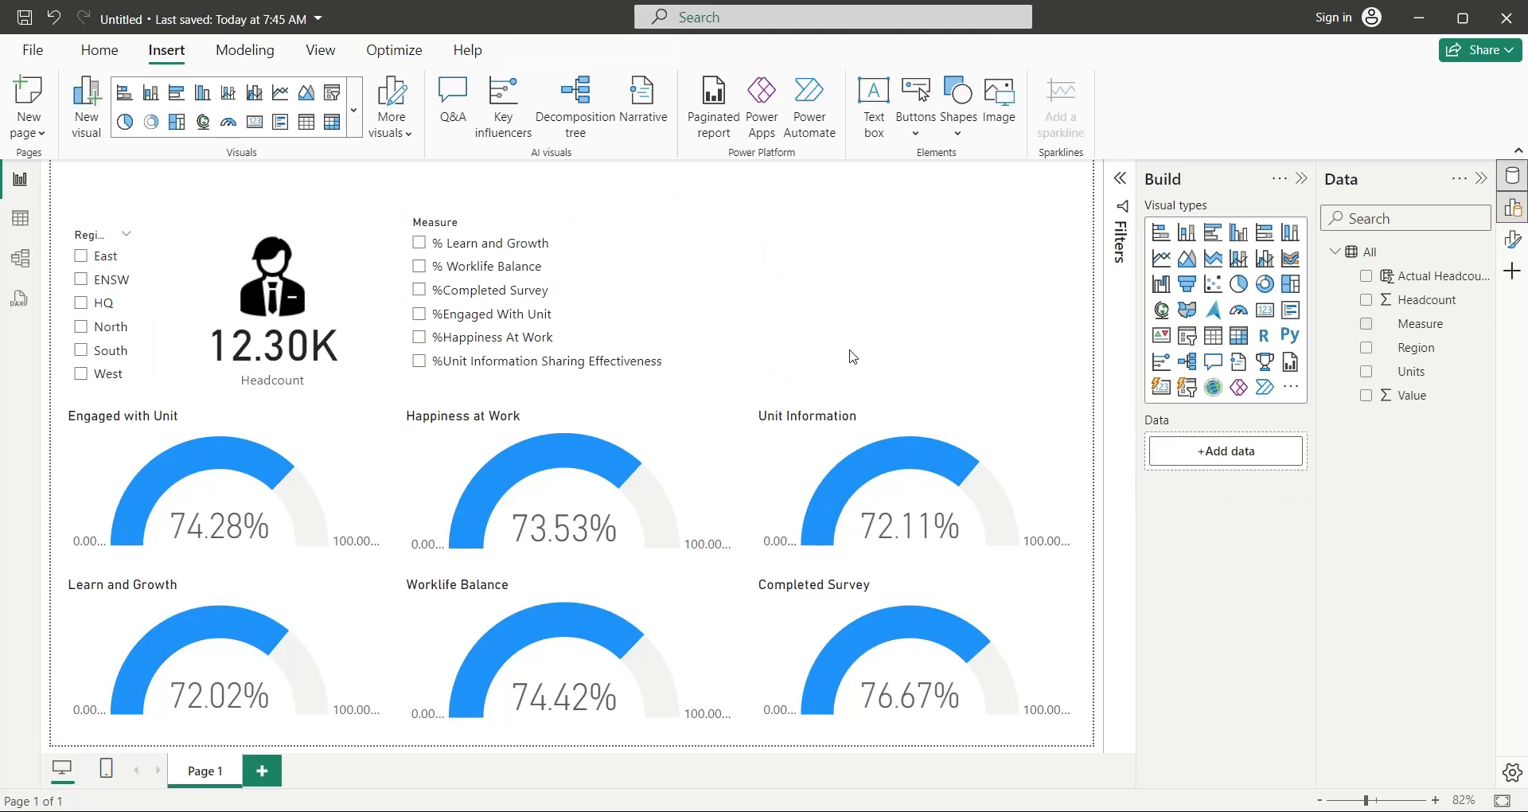
Step: Build a clustered column chart of average Value by Region, with the value field renamed Measure
click(1238, 233)
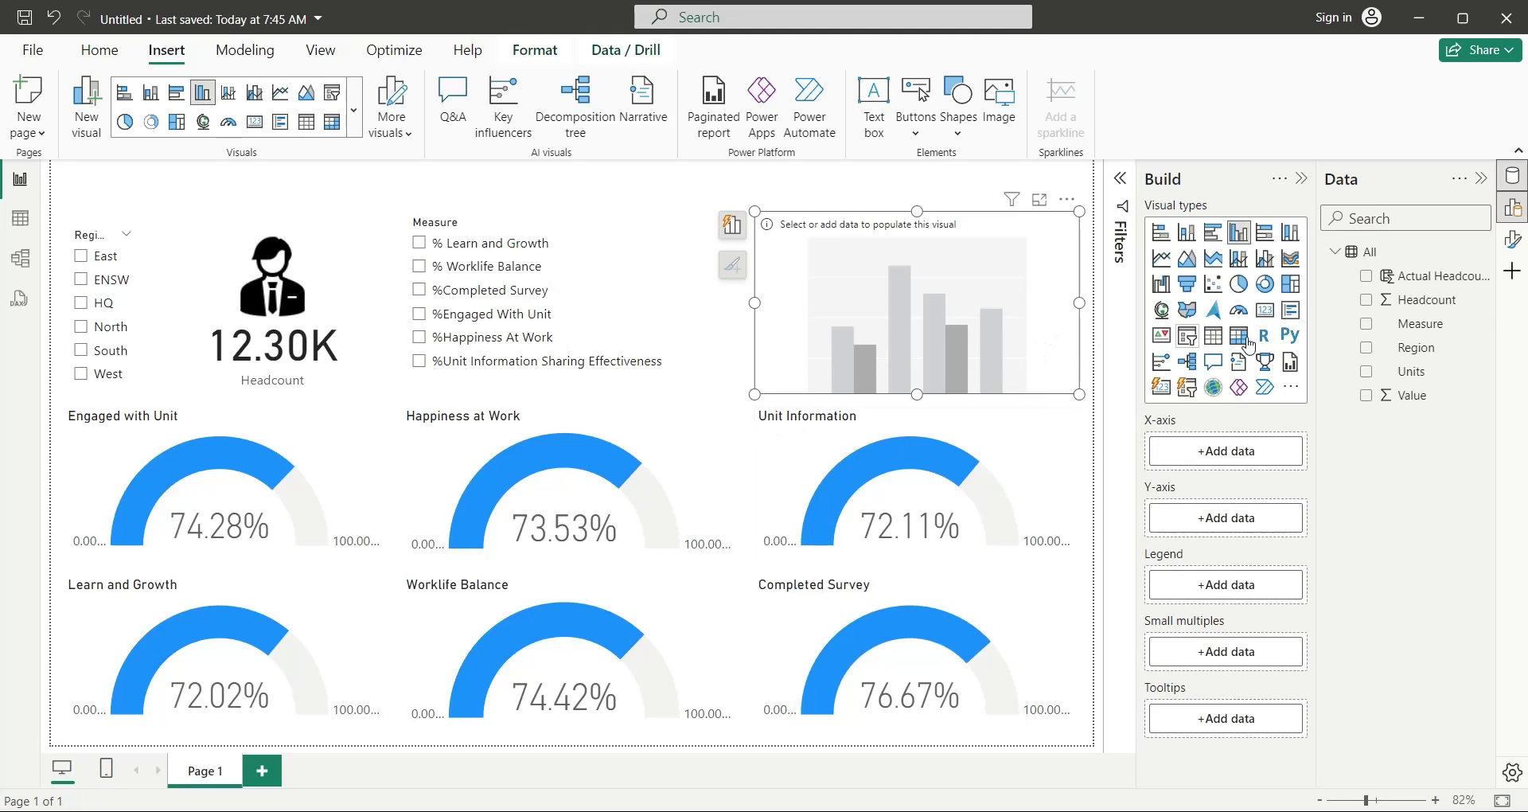
drag(1408, 395, 1225, 517)
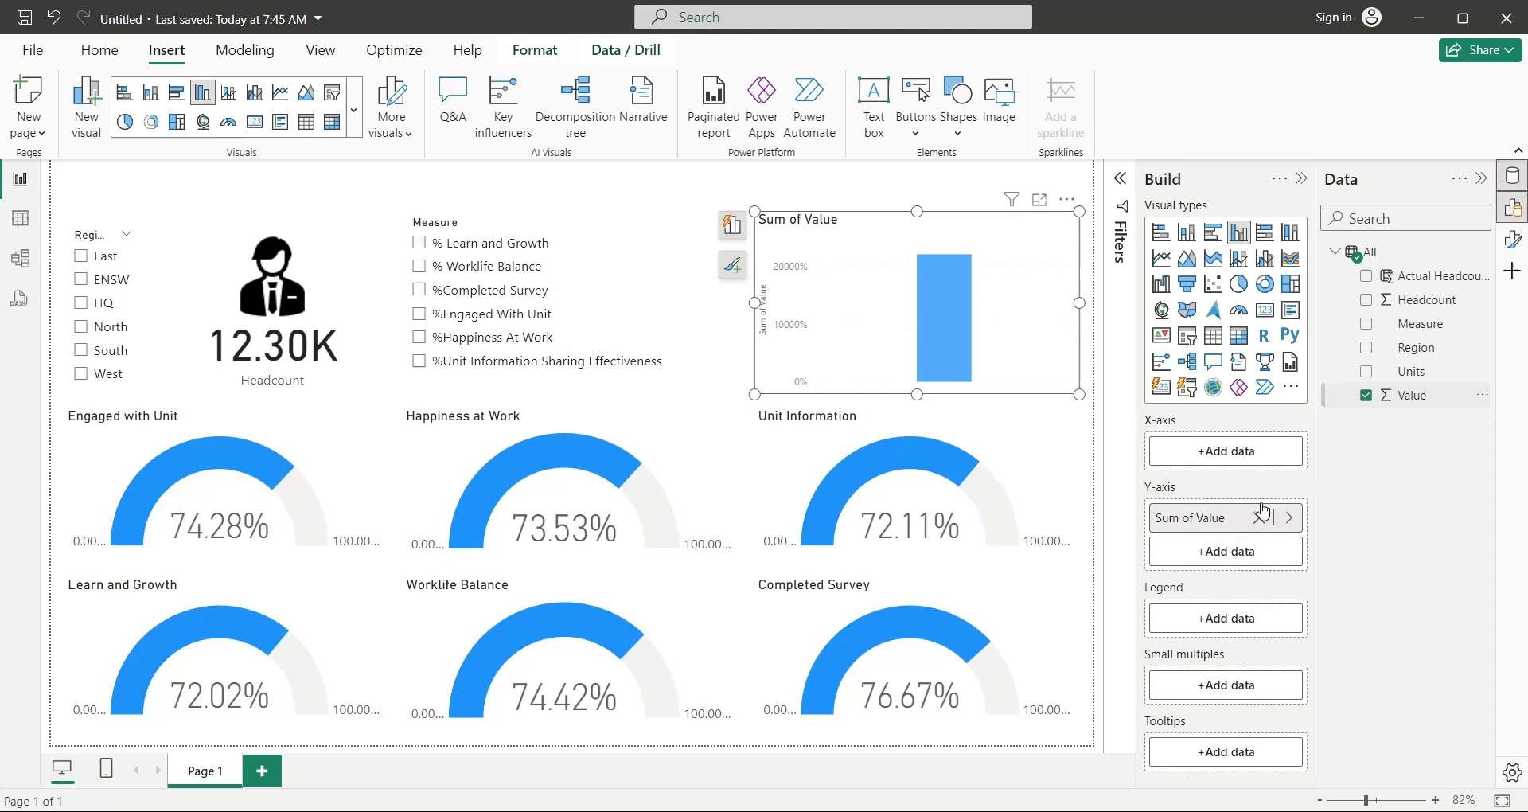
click(1289, 518)
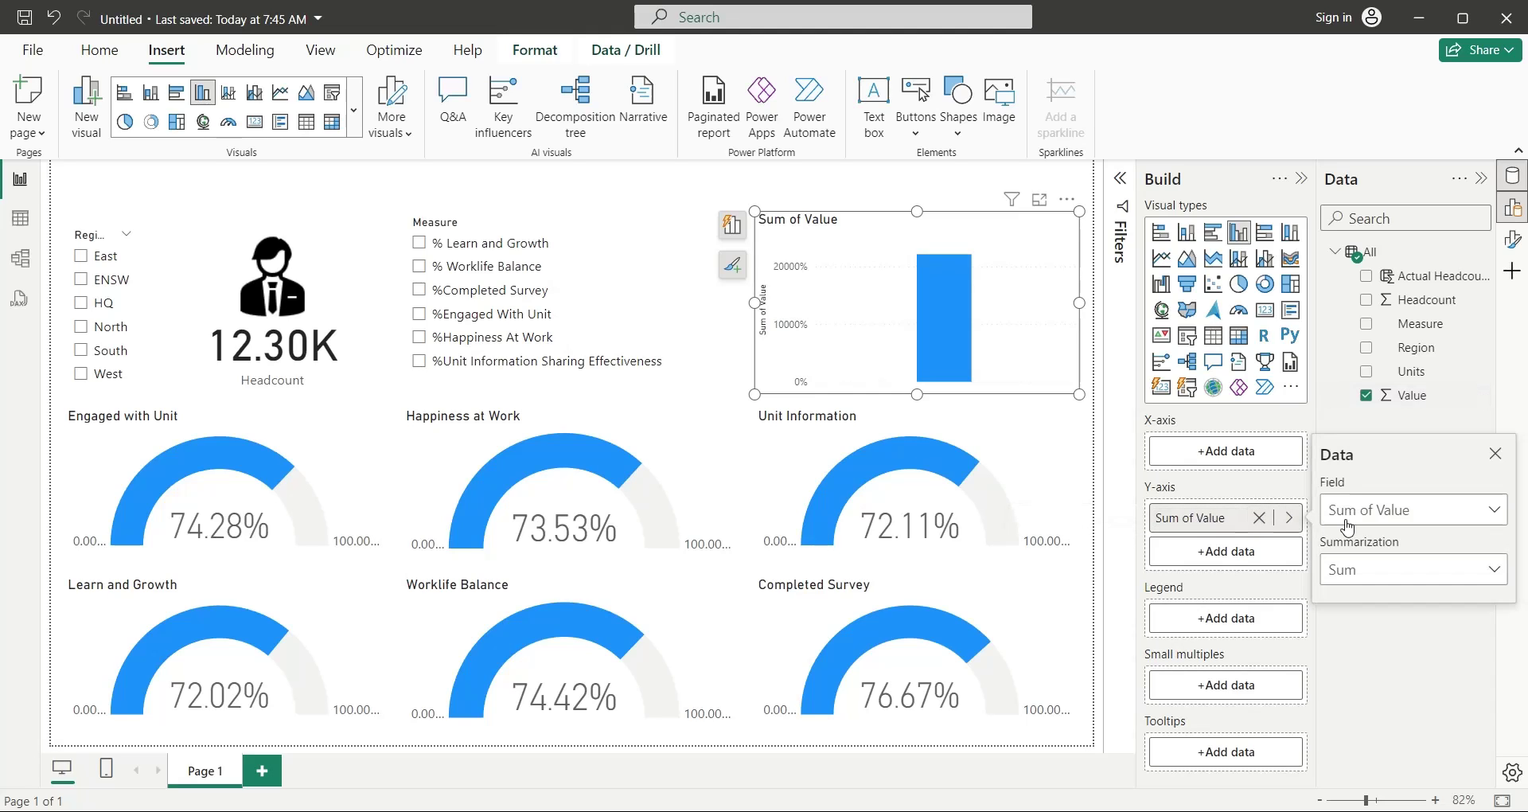
click(1368, 579)
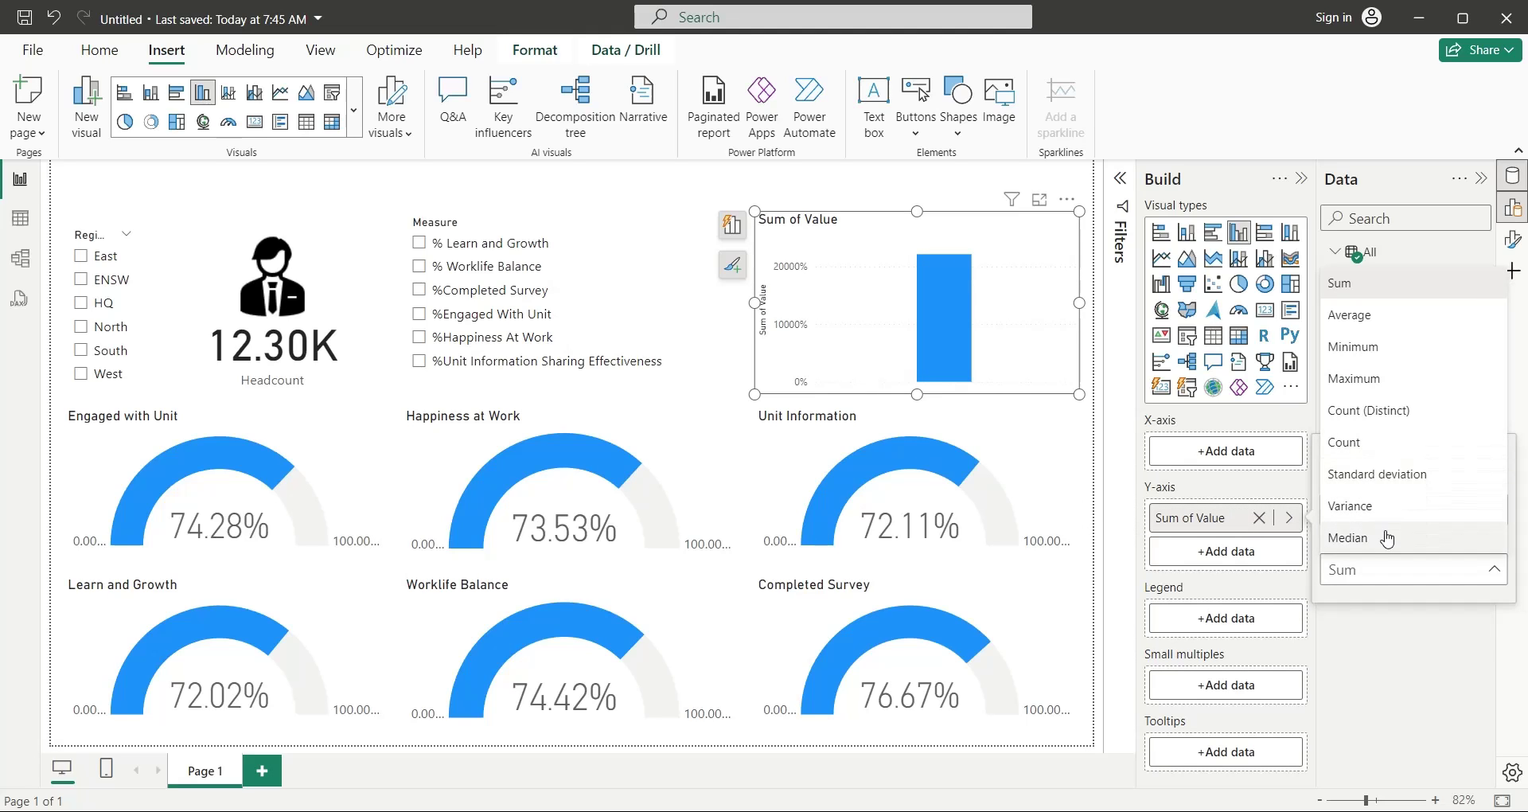
click(1401, 313)
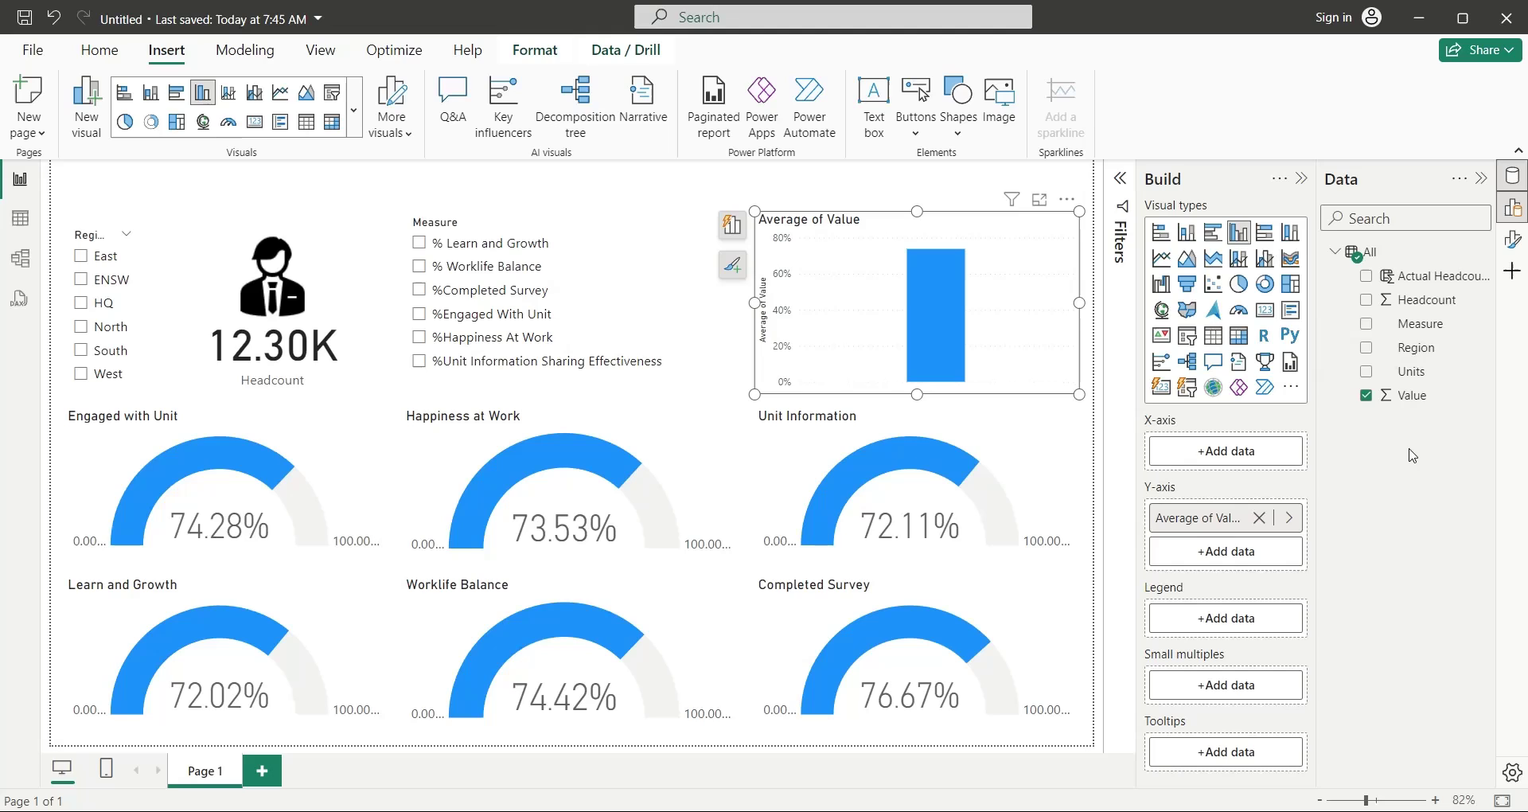
mouse_move(1416, 347)
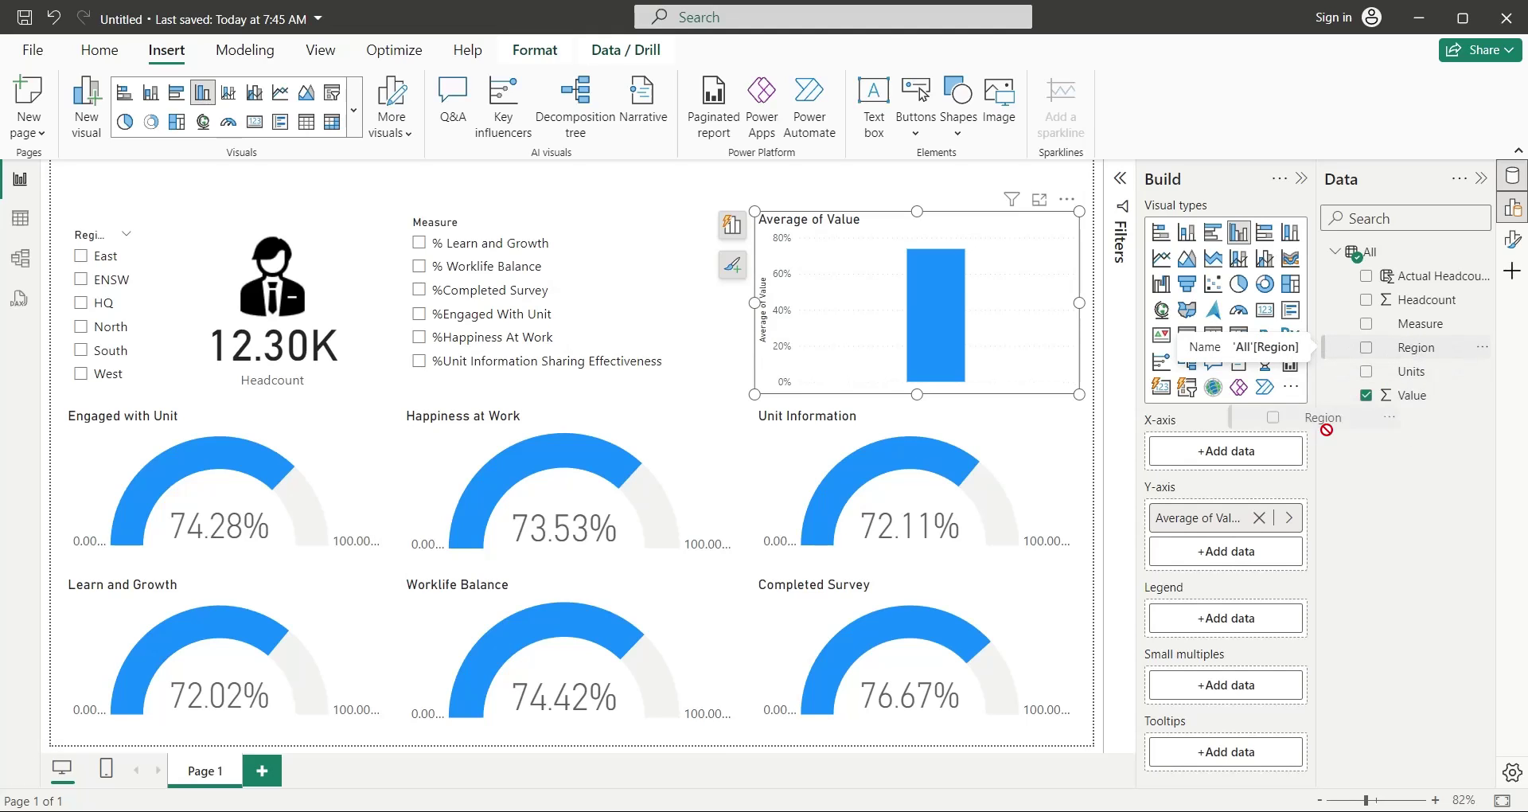
drag(1452, 347, 1285, 449)
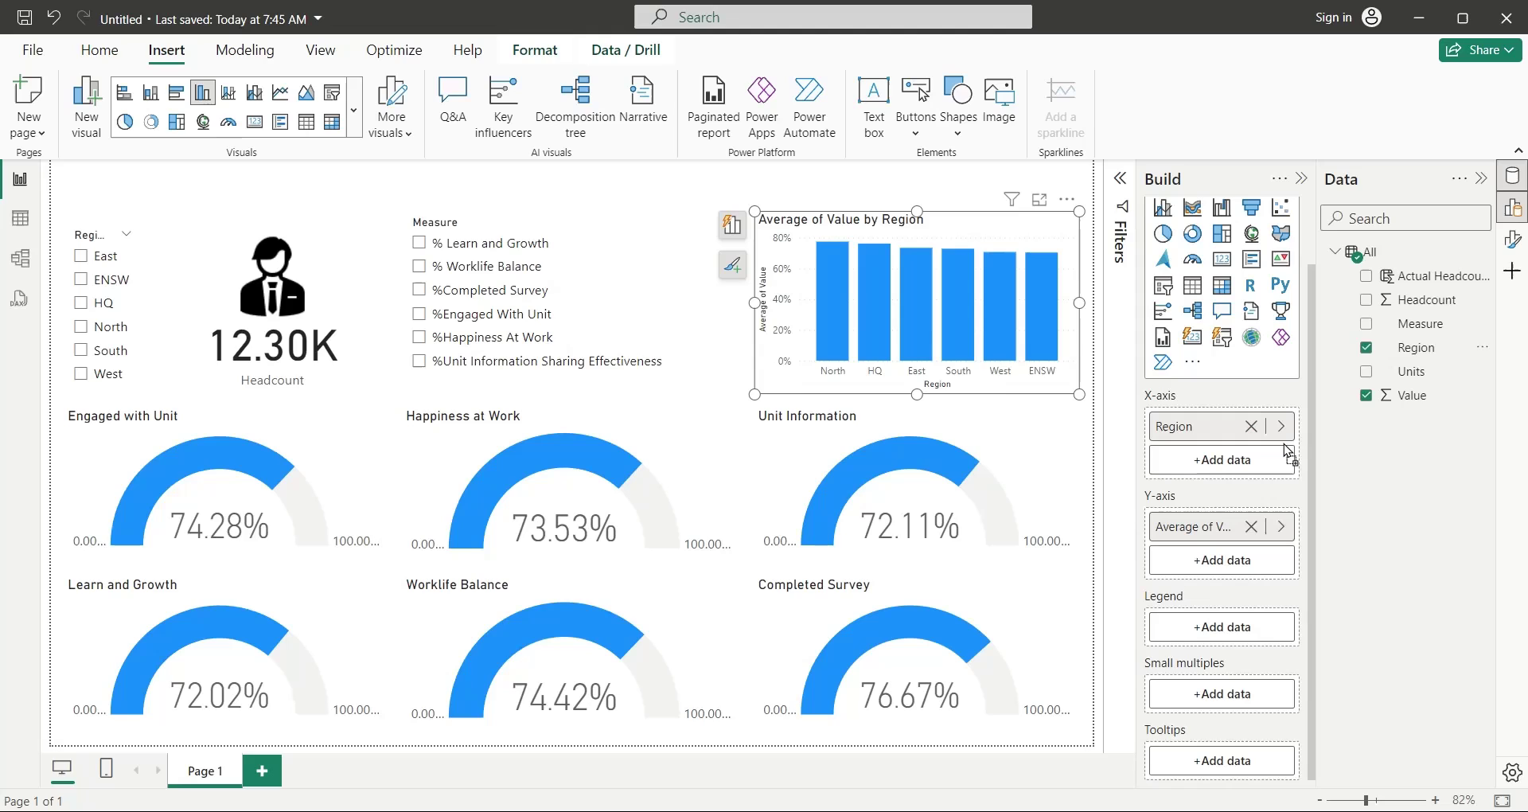
double_click(1223, 531)
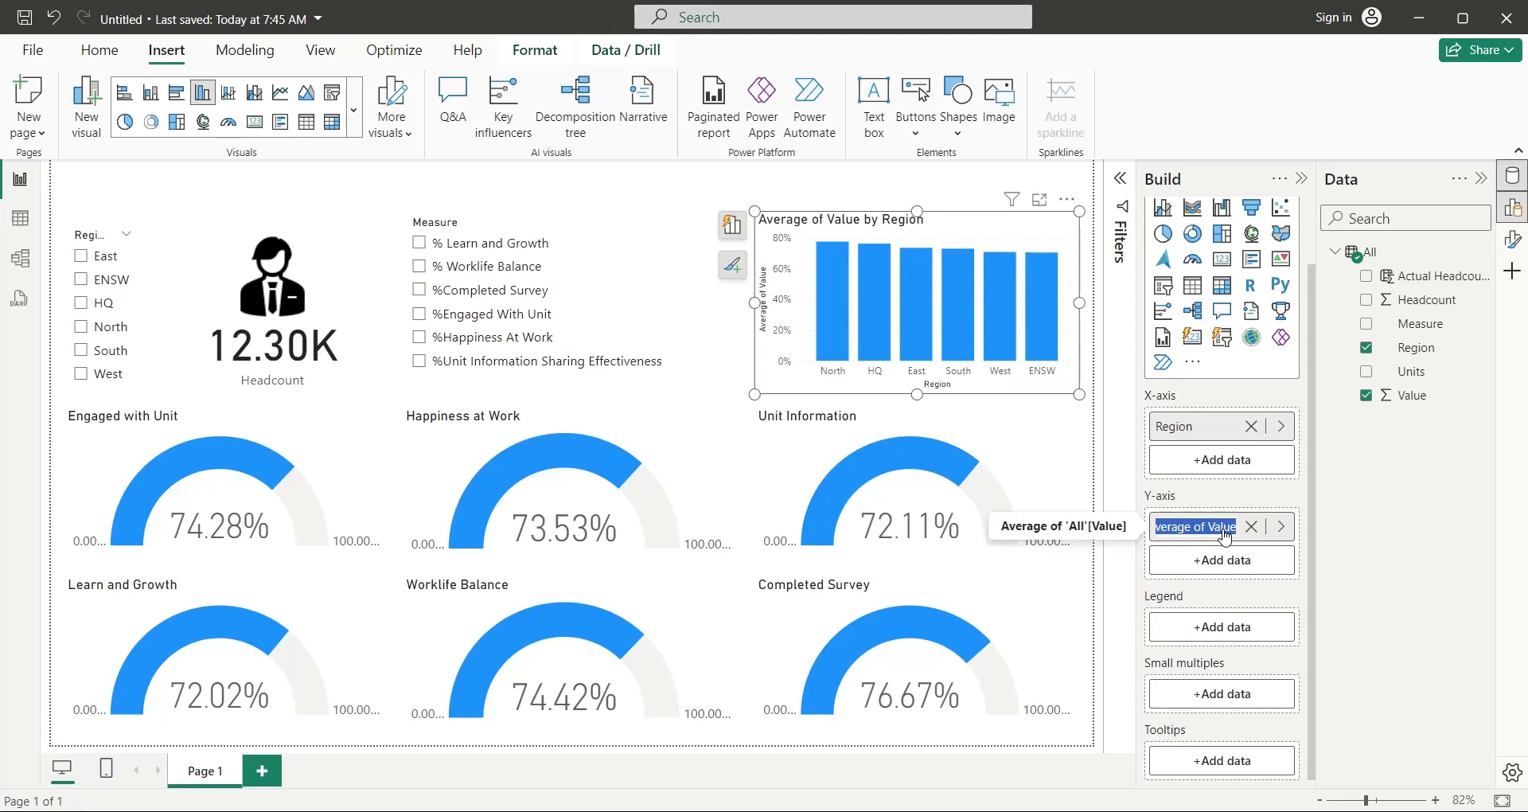
text(Measure)
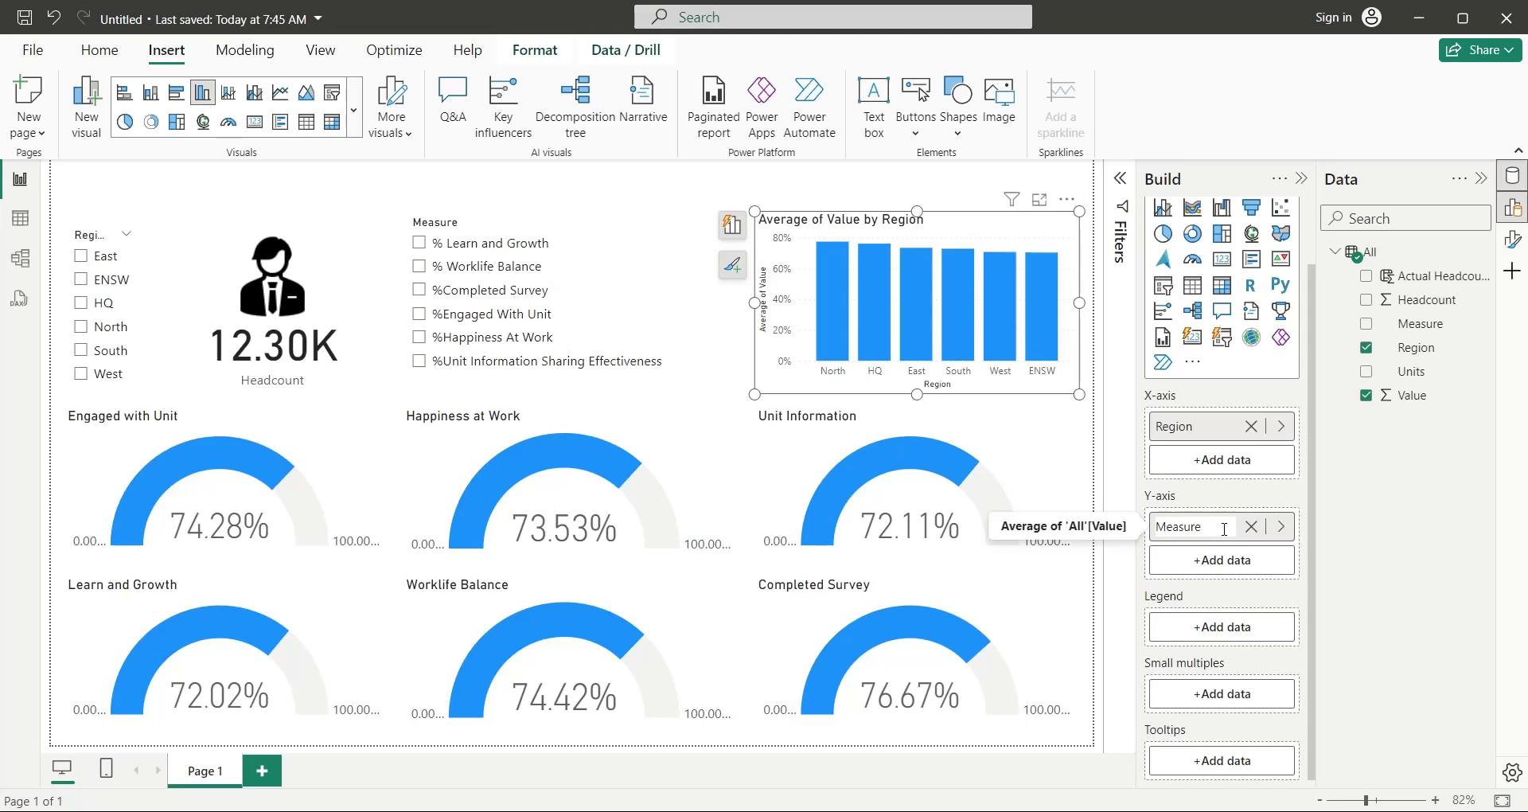
key(Return)
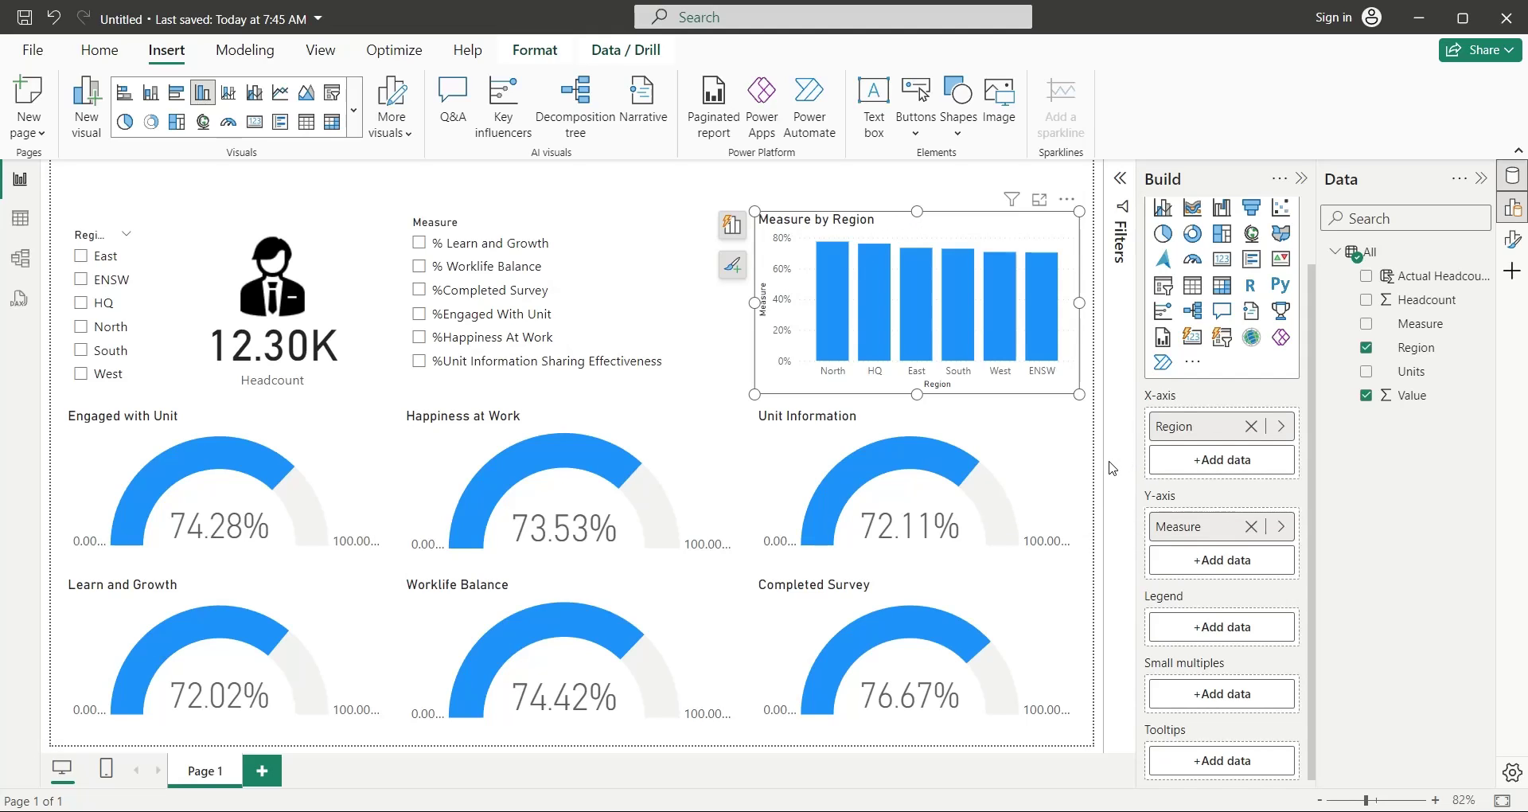
Step: Select % Learn and Growth in the Measure slicer, then set its interaction to None on the gauges
click(522, 251)
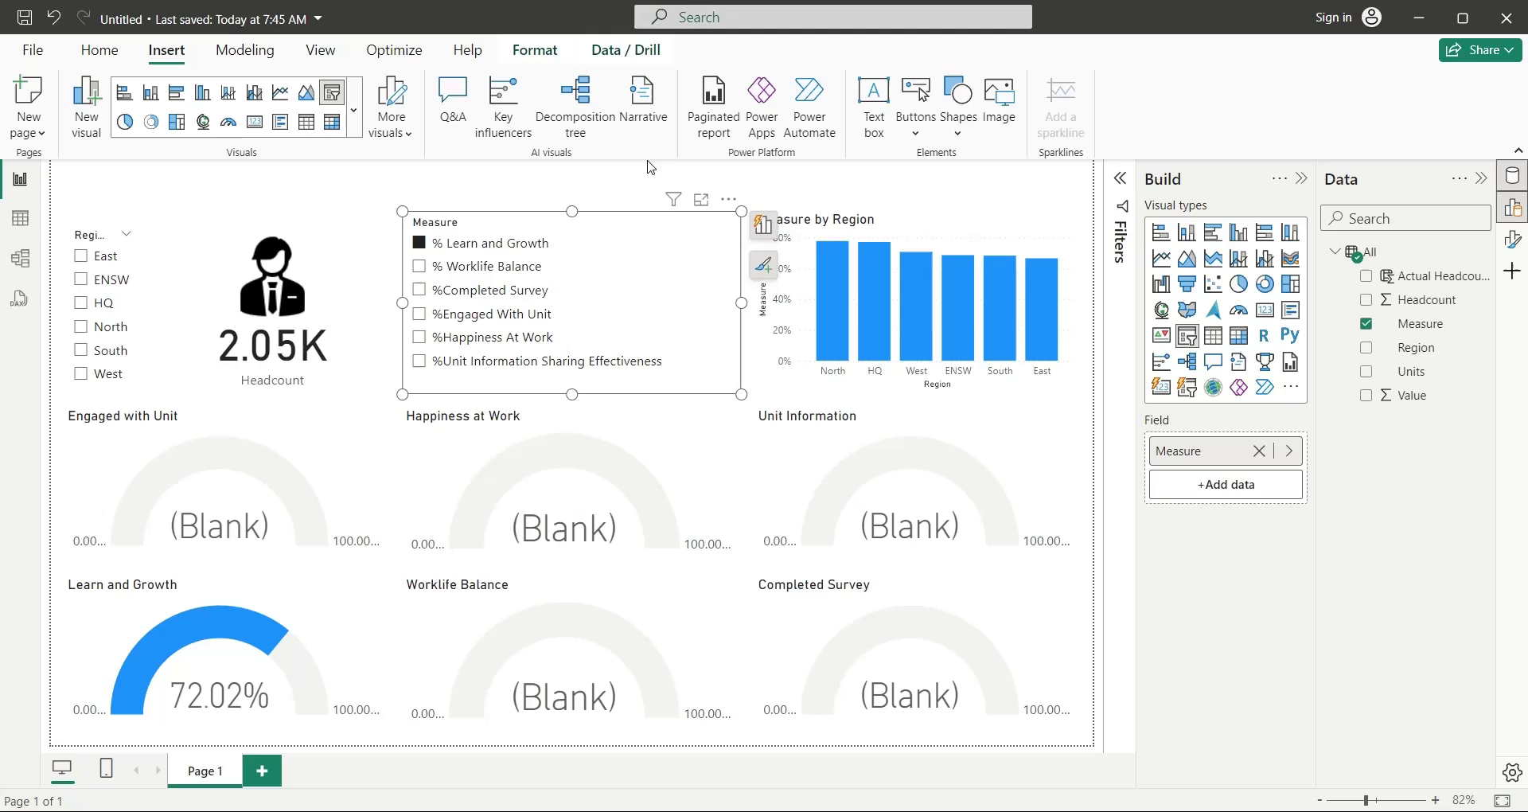
click(535, 49)
click(44, 100)
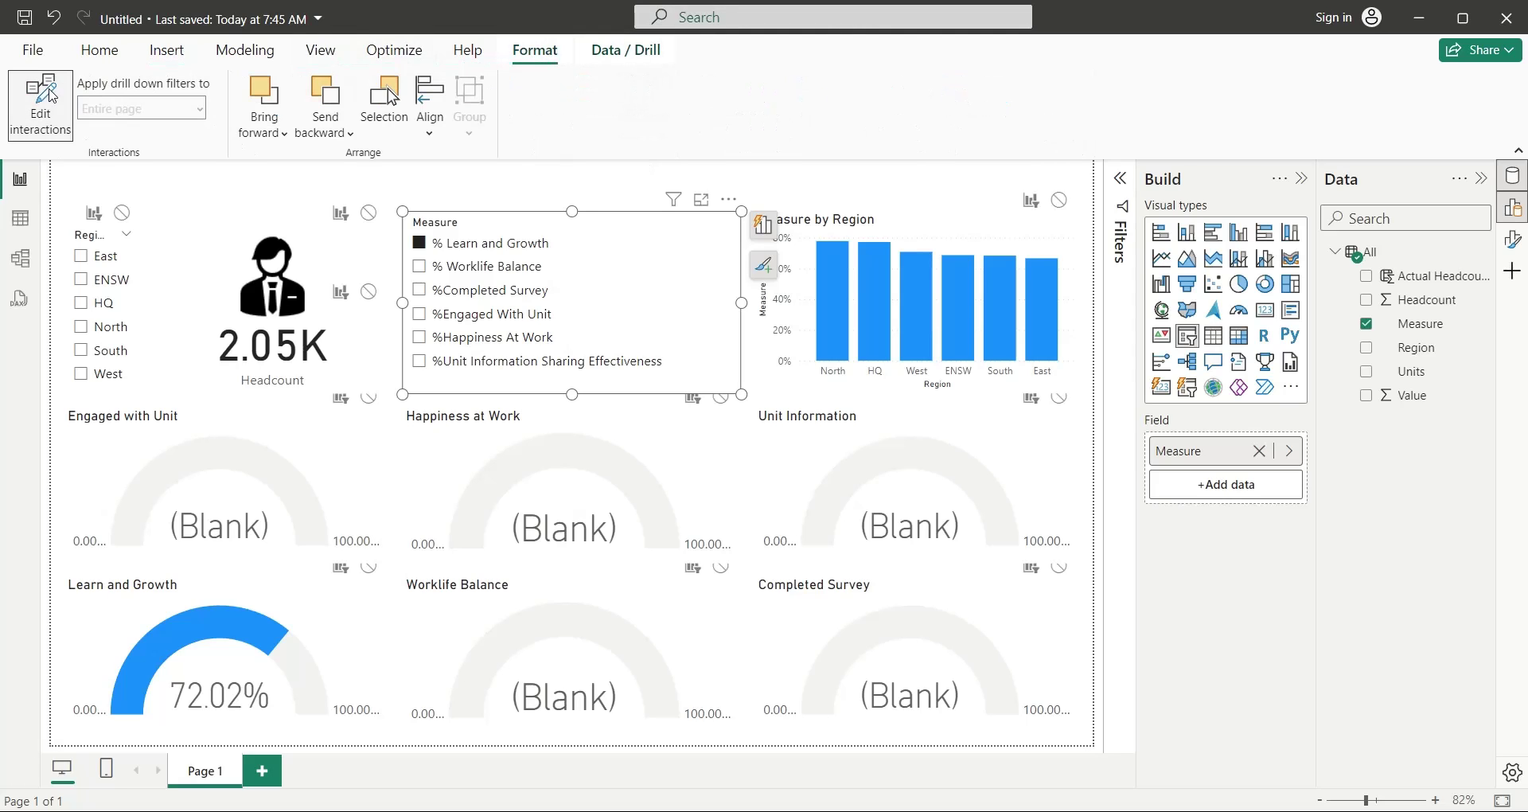
click(368, 399)
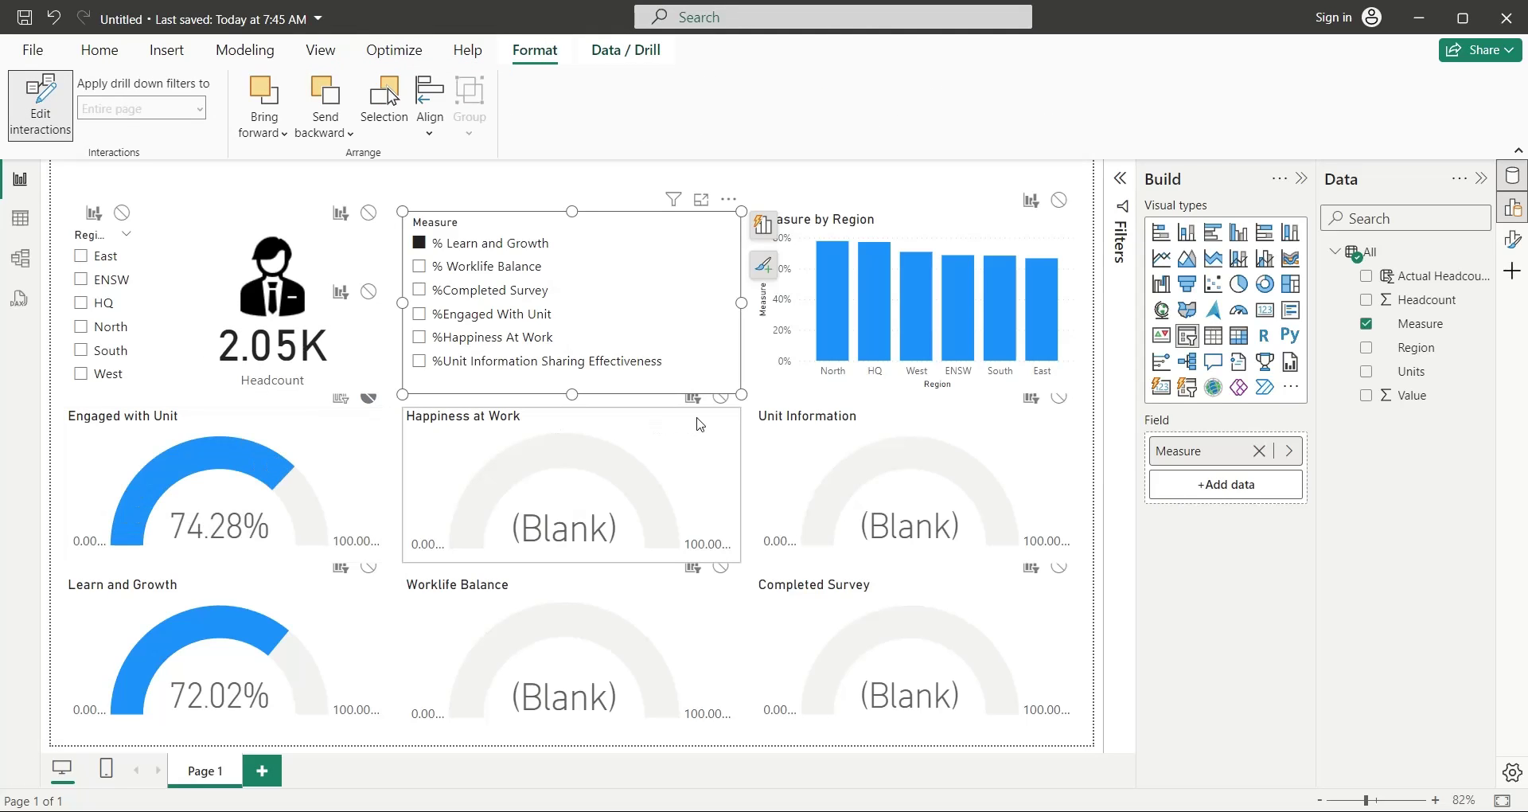
click(721, 398)
click(1059, 397)
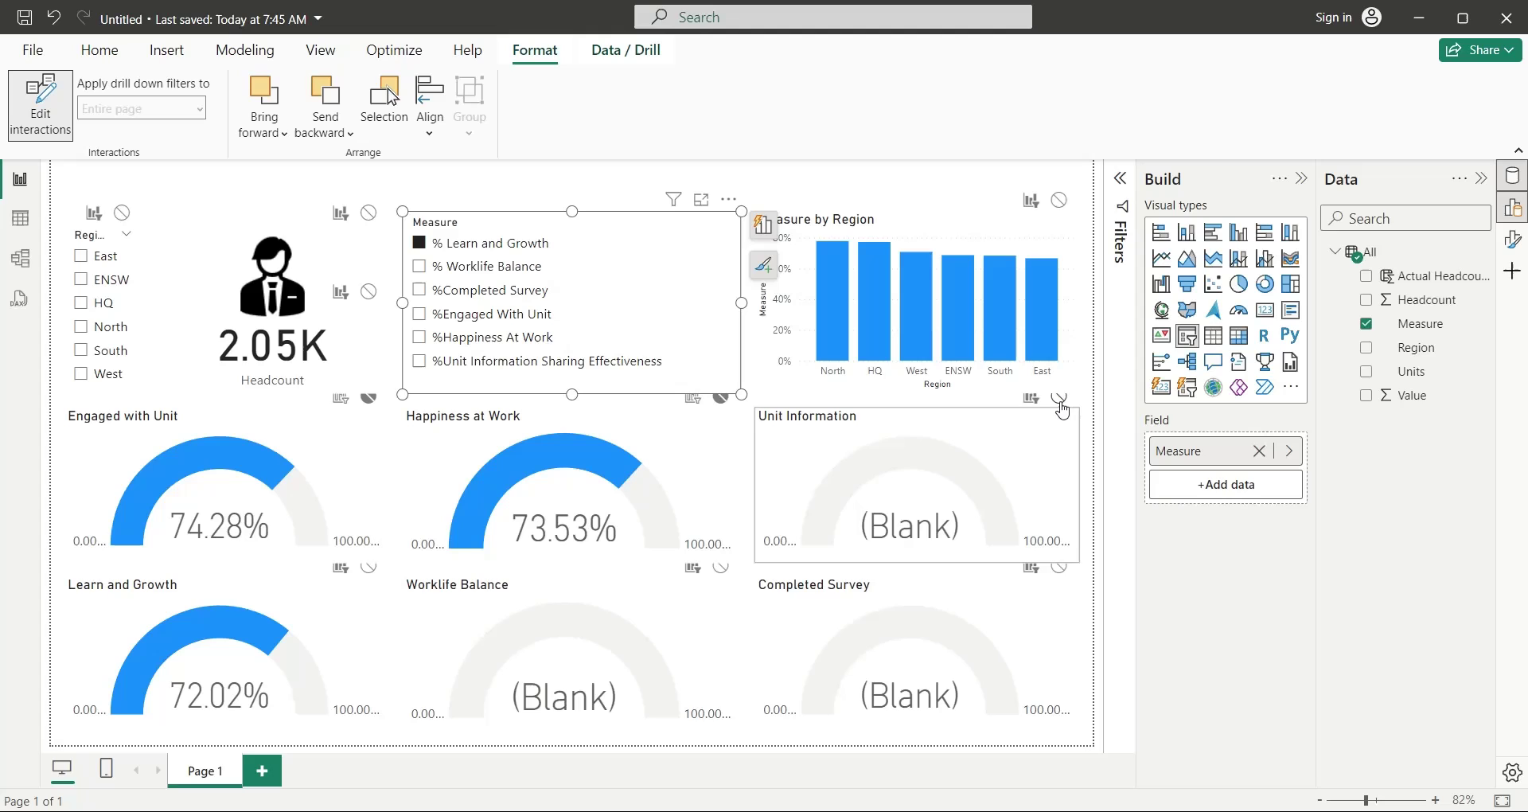
click(1059, 567)
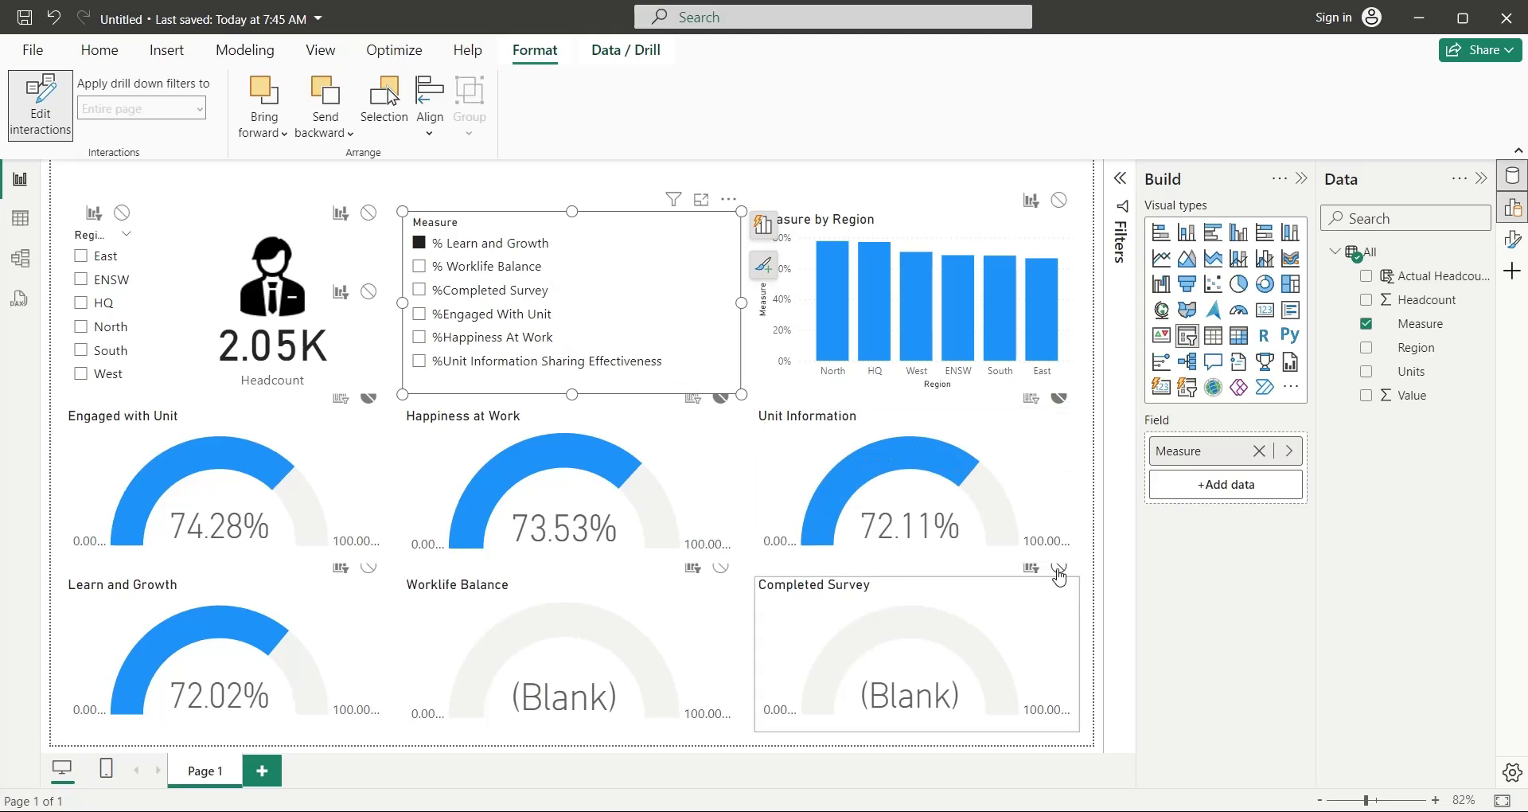
click(721, 567)
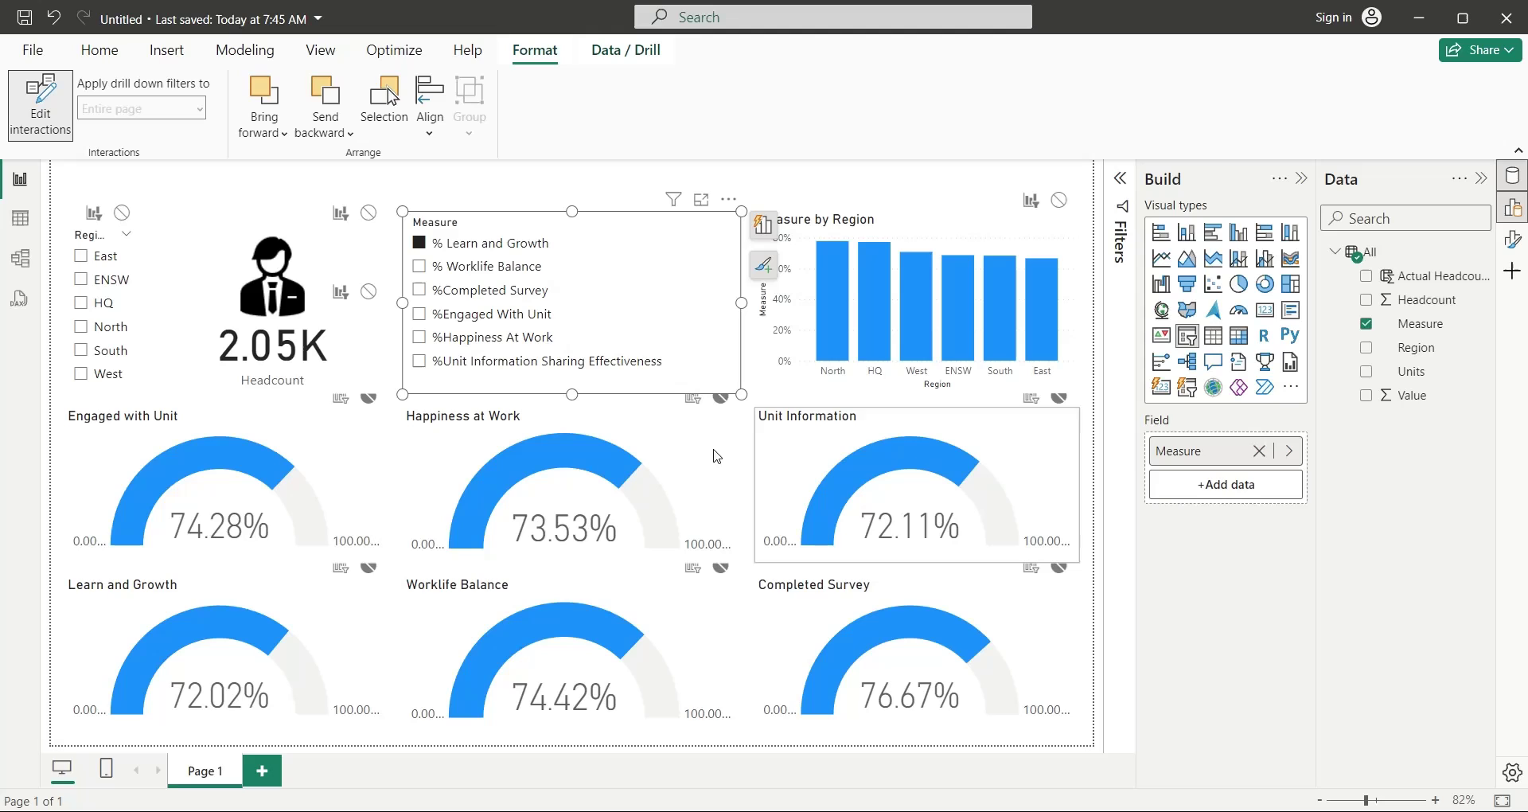
Step: Try the East, ENSW and other Region filters, and stop the Region slicer filtering the column chart
mouse_move(106, 303)
click(81, 256)
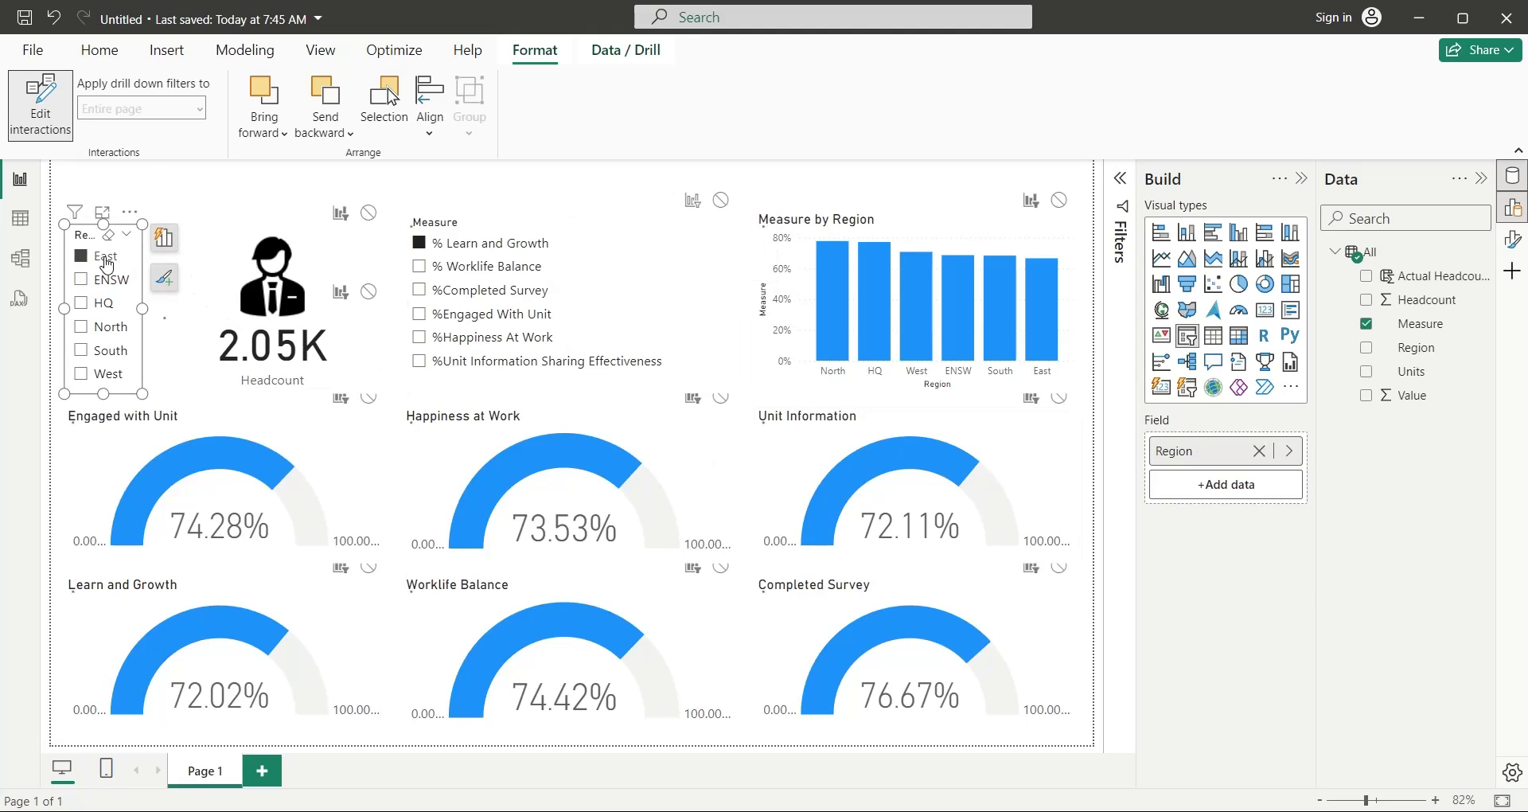
click(106, 258)
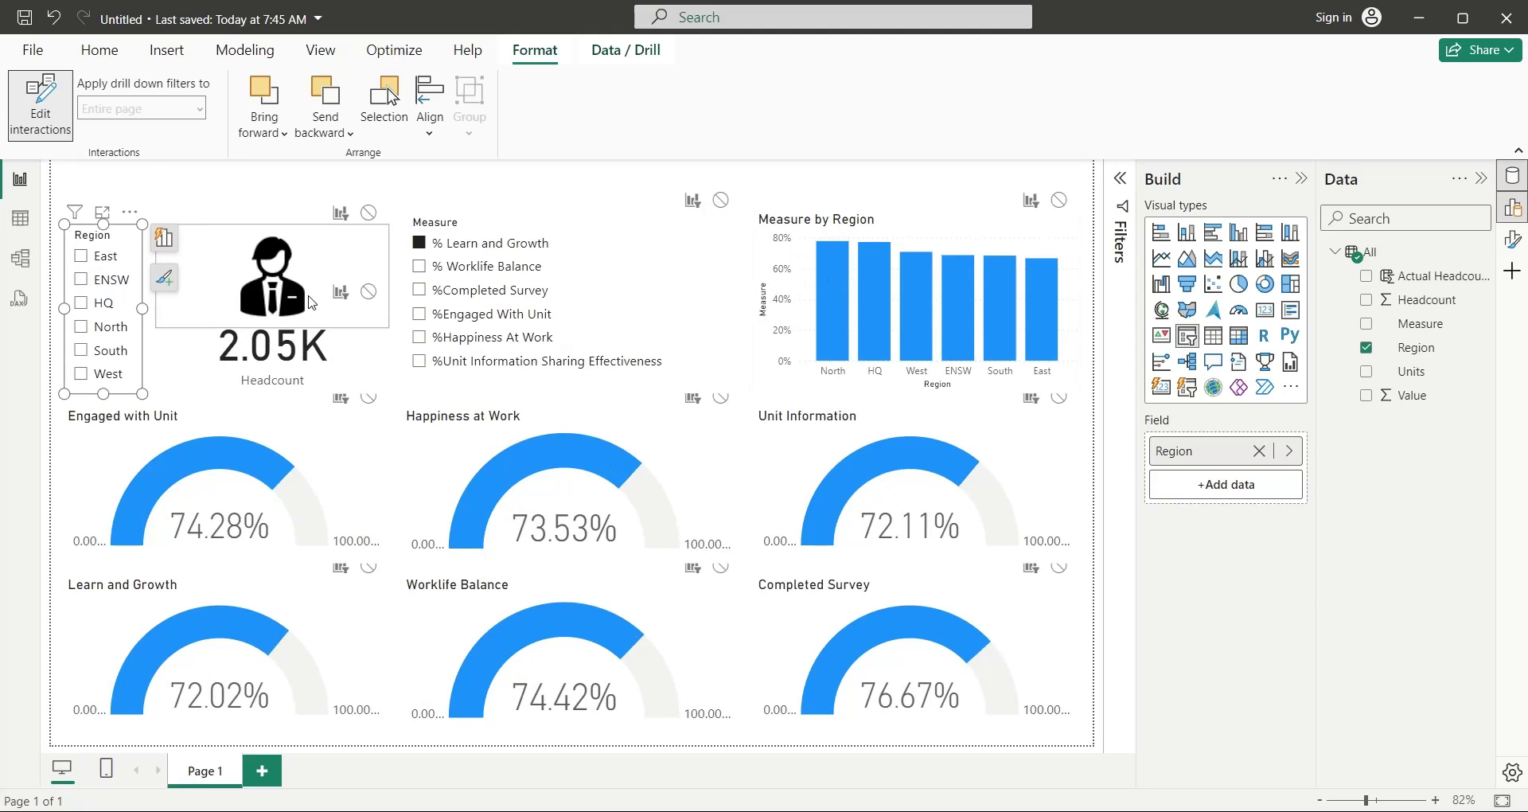
click(1059, 202)
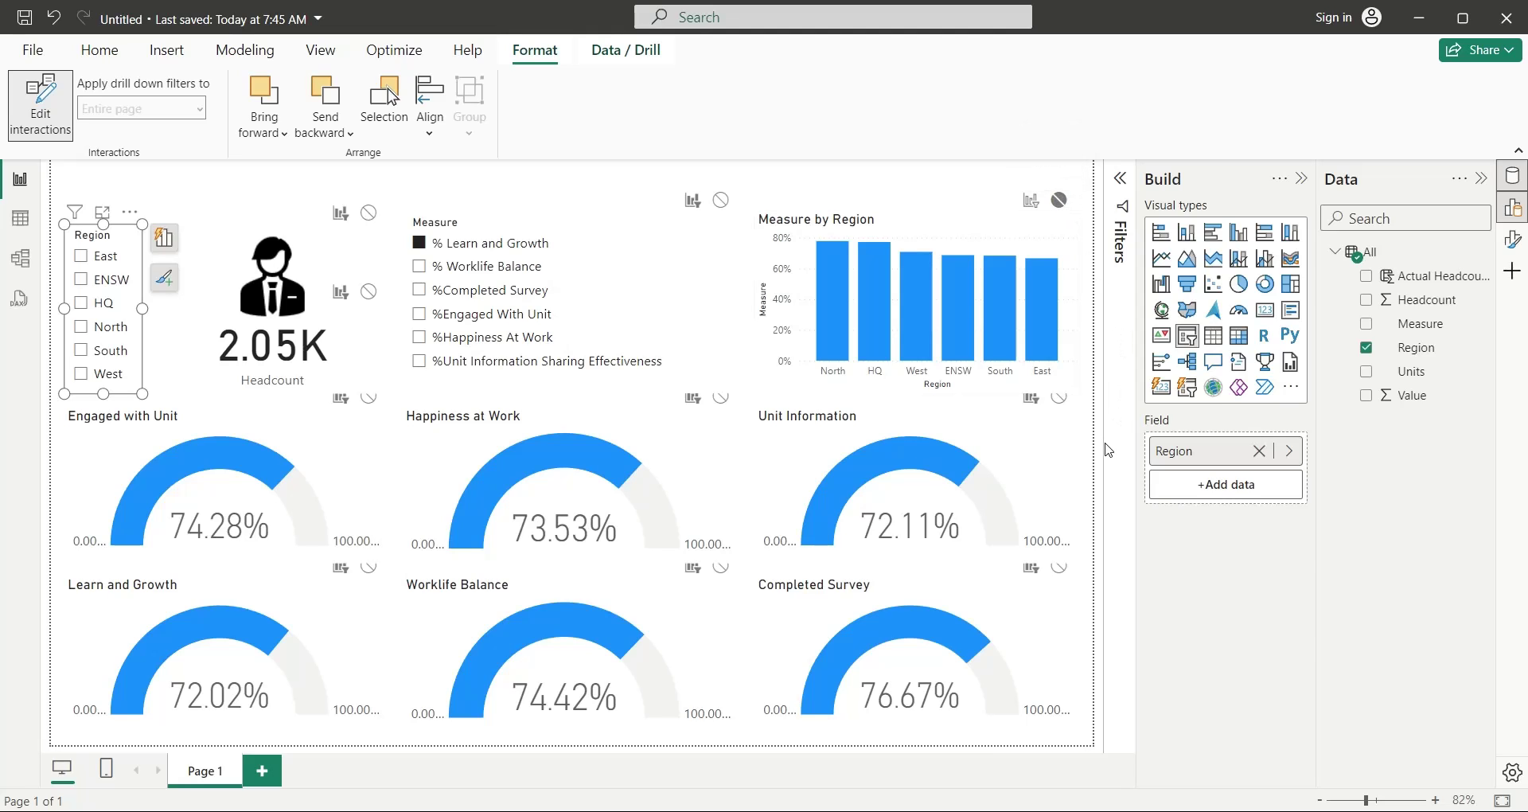
click(103, 279)
click(99, 304)
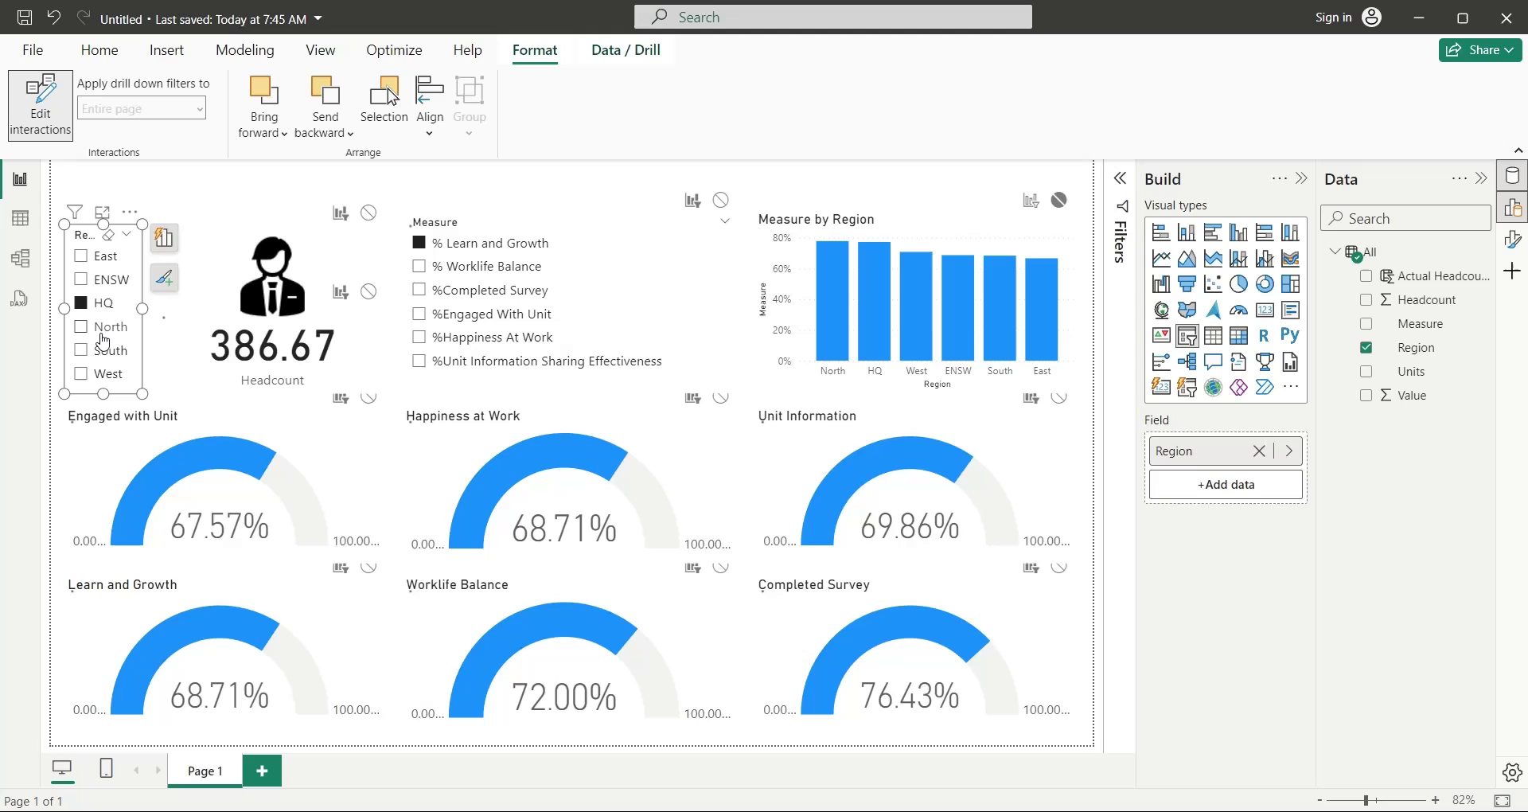
click(107, 350)
Step: Try the Learn and Growth and another Measure filter, then clear the measure selection
click(419, 266)
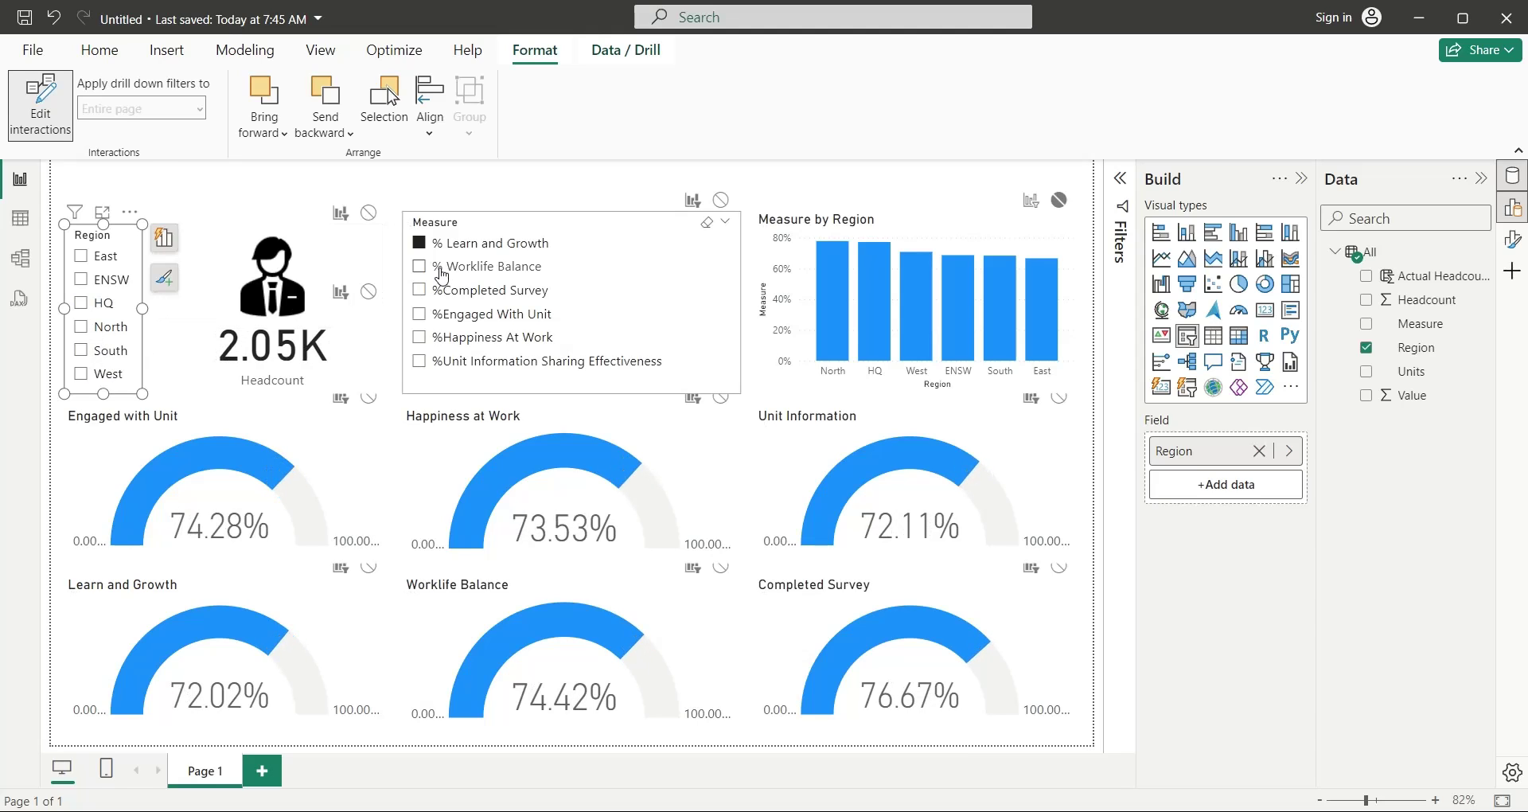
click(419, 336)
click(447, 362)
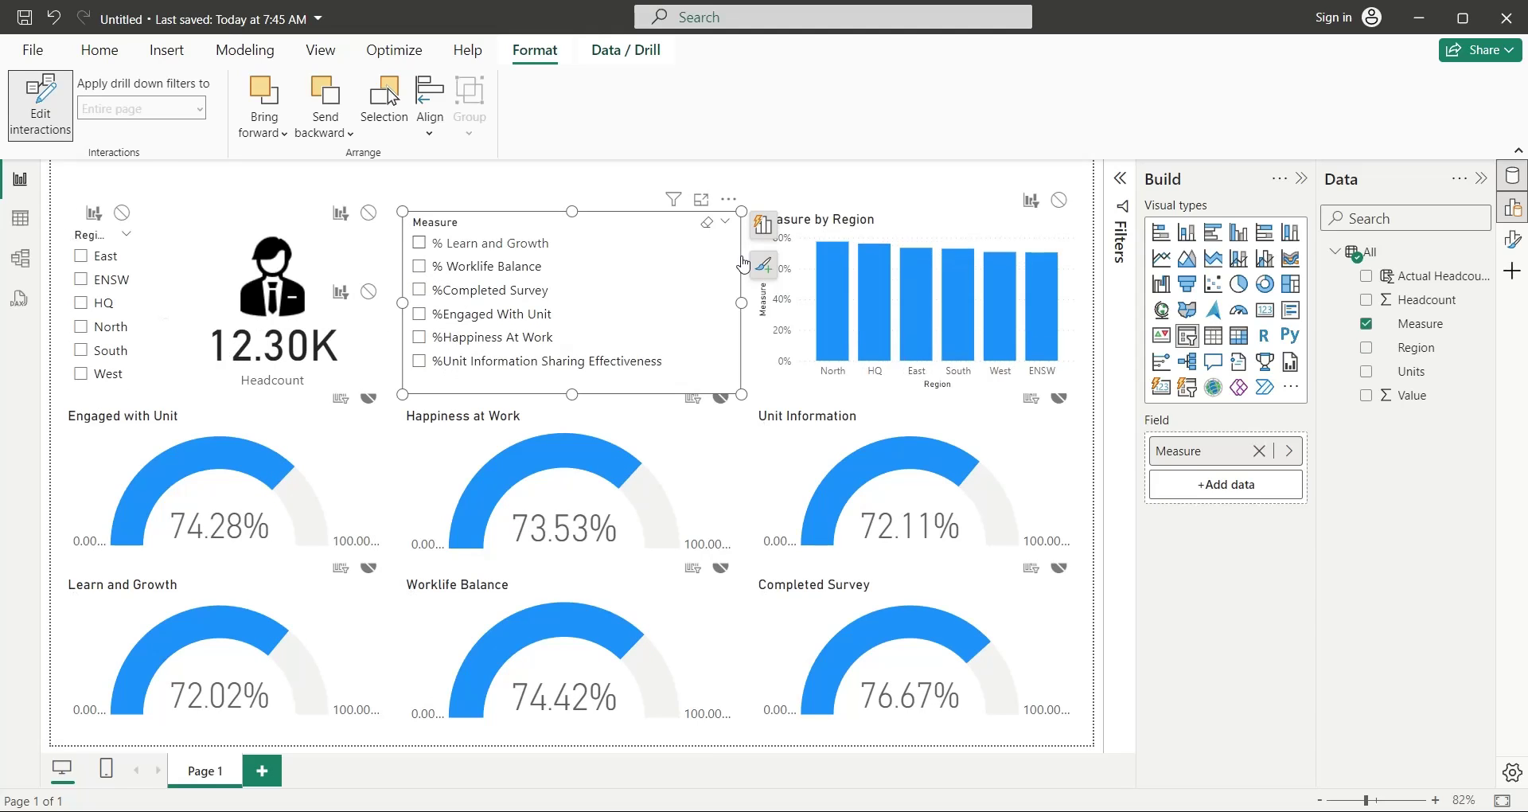
click(1090, 363)
Step: Add a text box across the top titled 'Staff Engagement Survey Dashboard' and make it bold
click(969, 107)
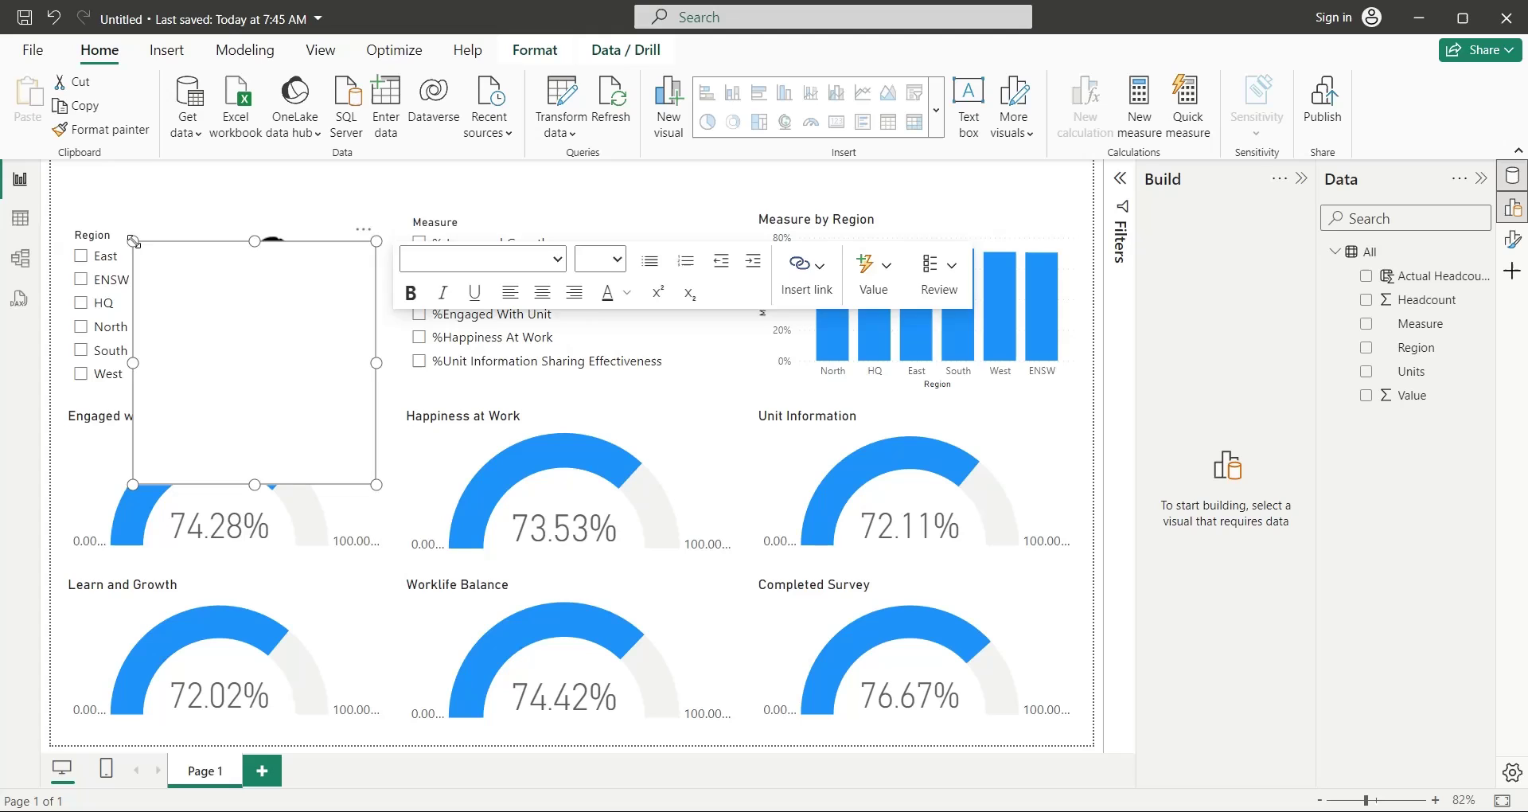
drag(238, 239, 198, 203)
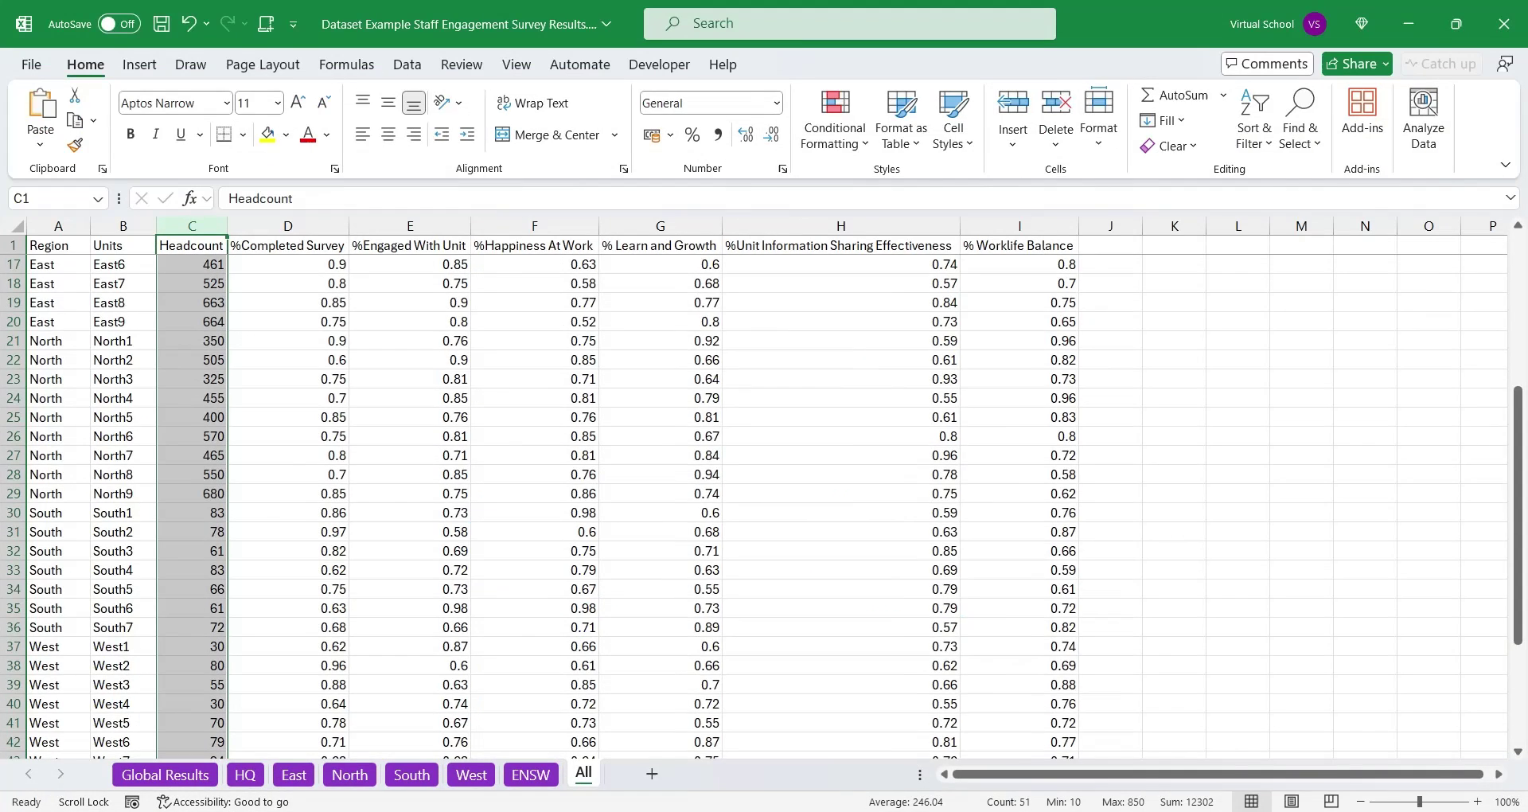
text(Staff Engagement S)
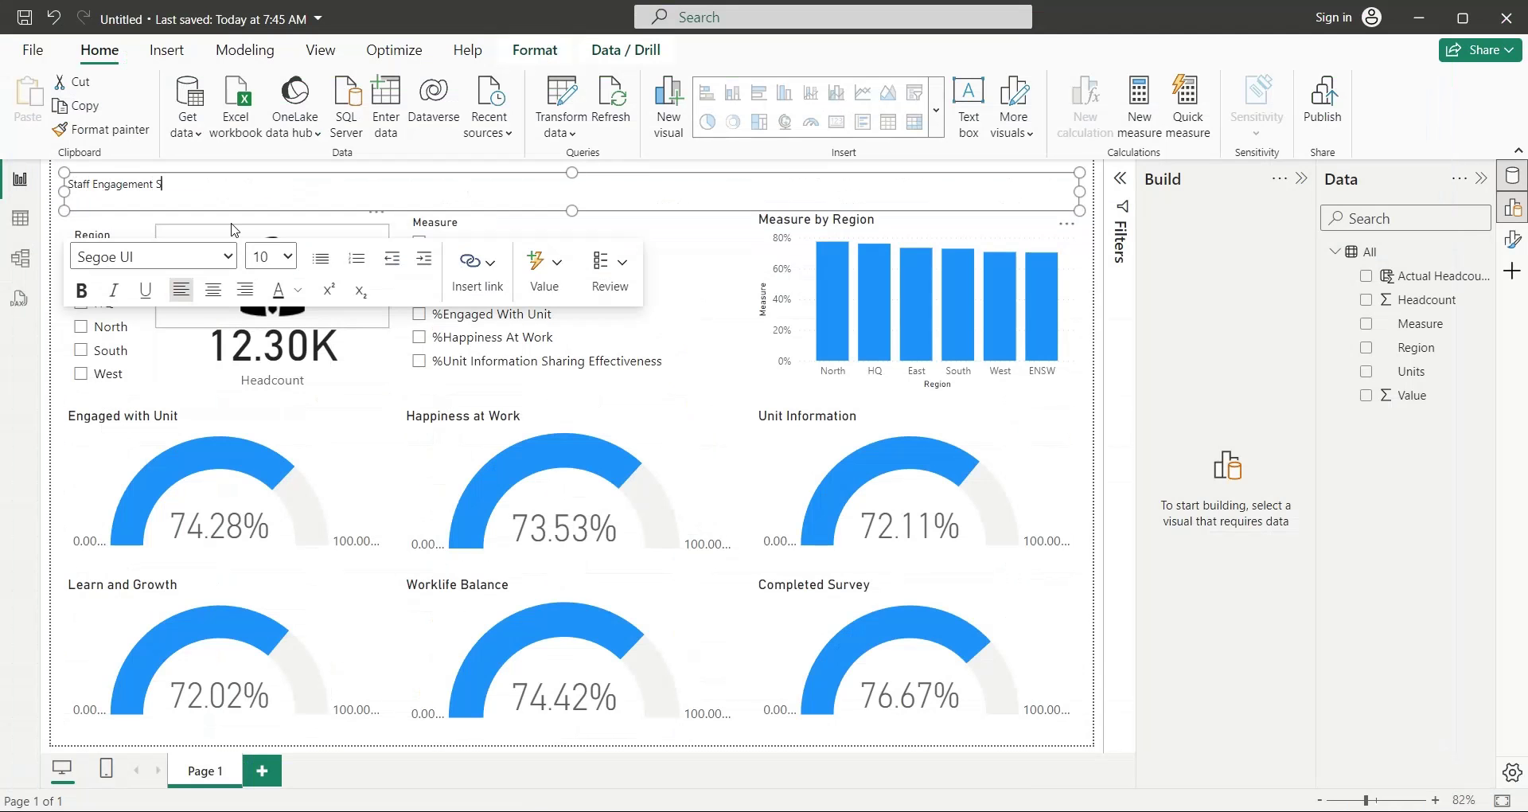
text( Dashboard)
key(ctrl+a)
click(288, 256)
Step: Enlarge the title font, then select all visuals except the Headcount card
click(262, 468)
click(288, 256)
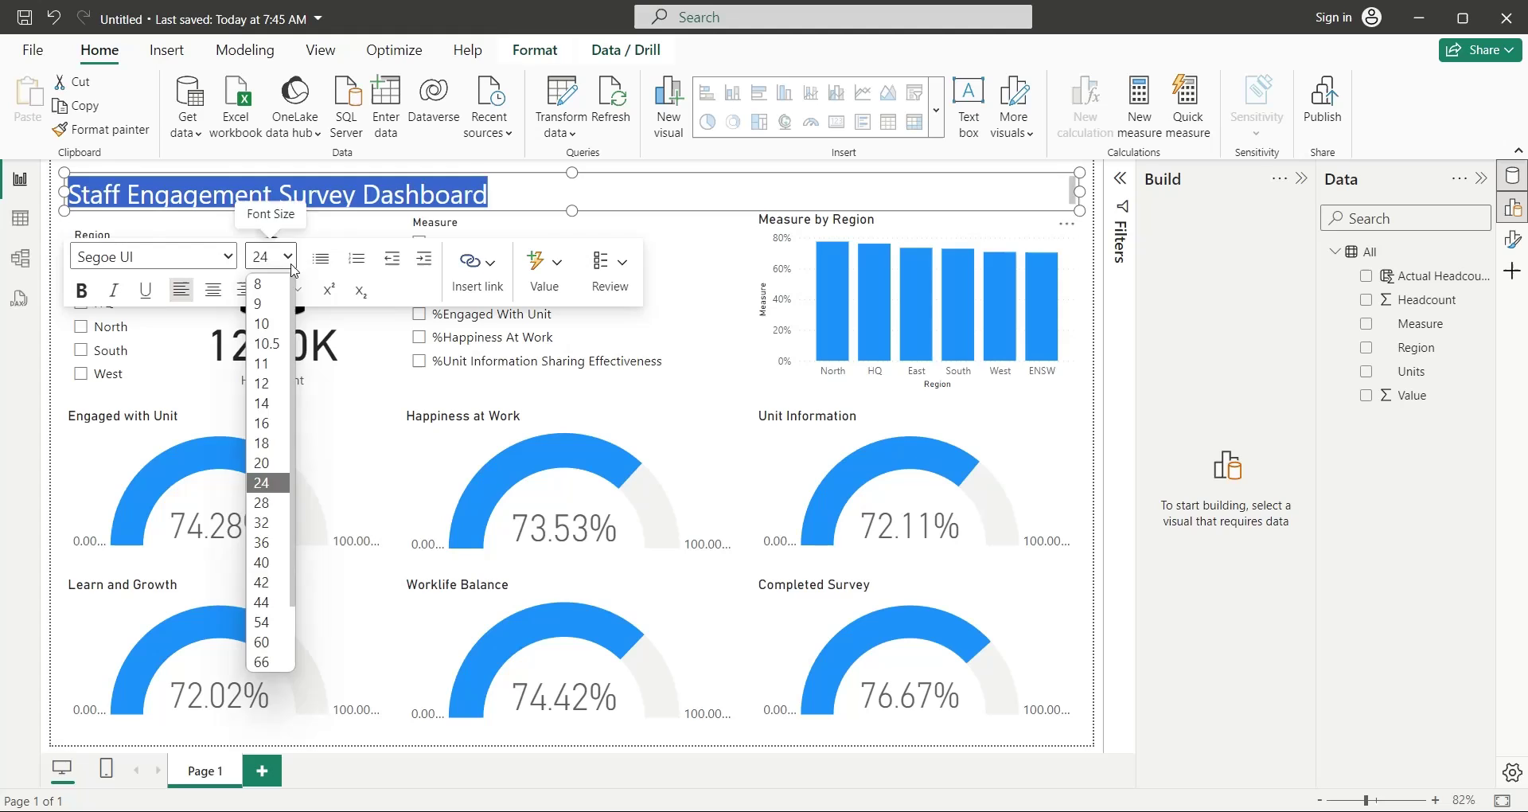
click(263, 449)
key(Escape)
key(ctrl+a)
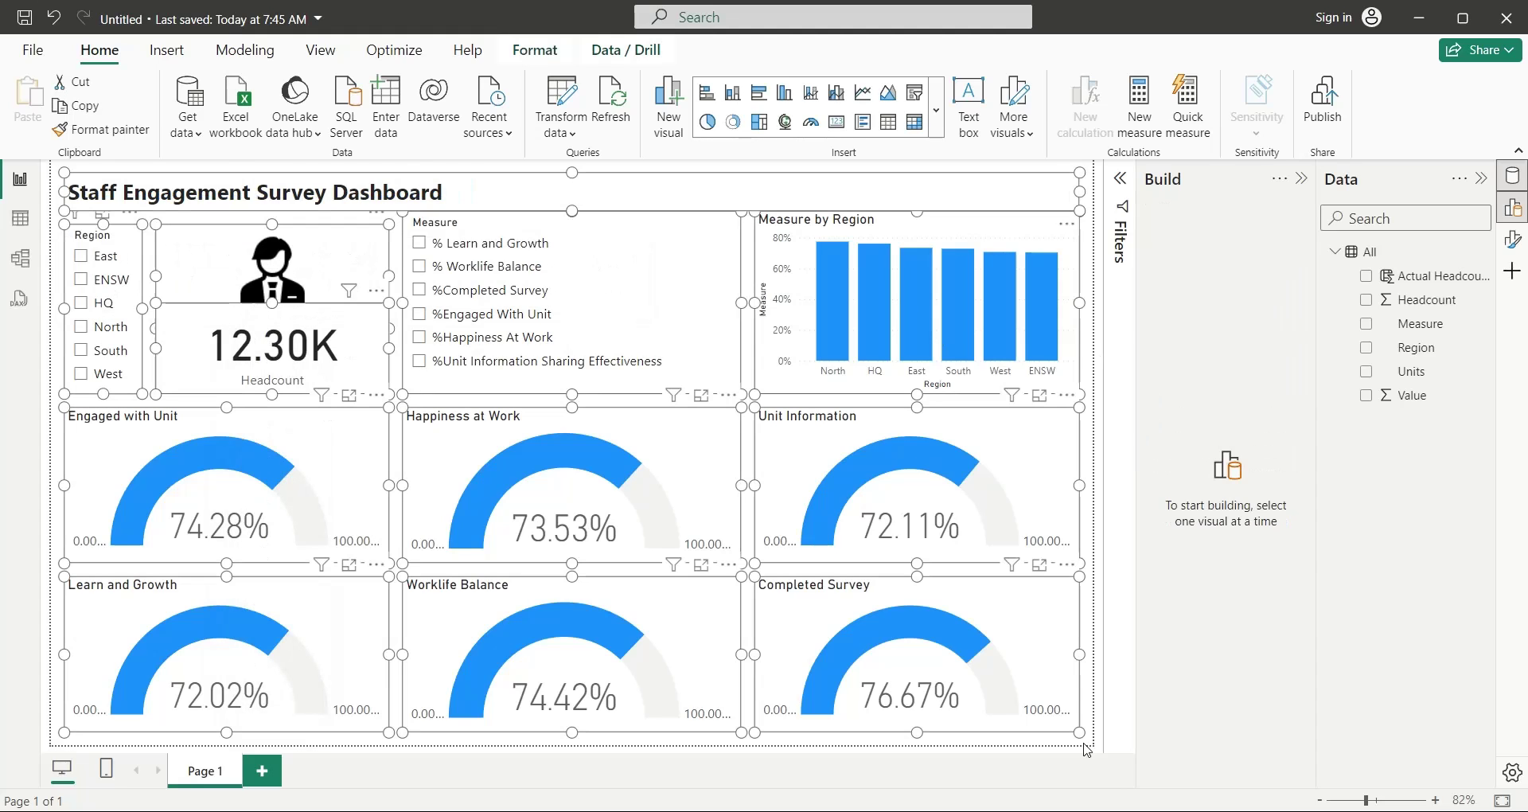
ctrl+click(211, 331)
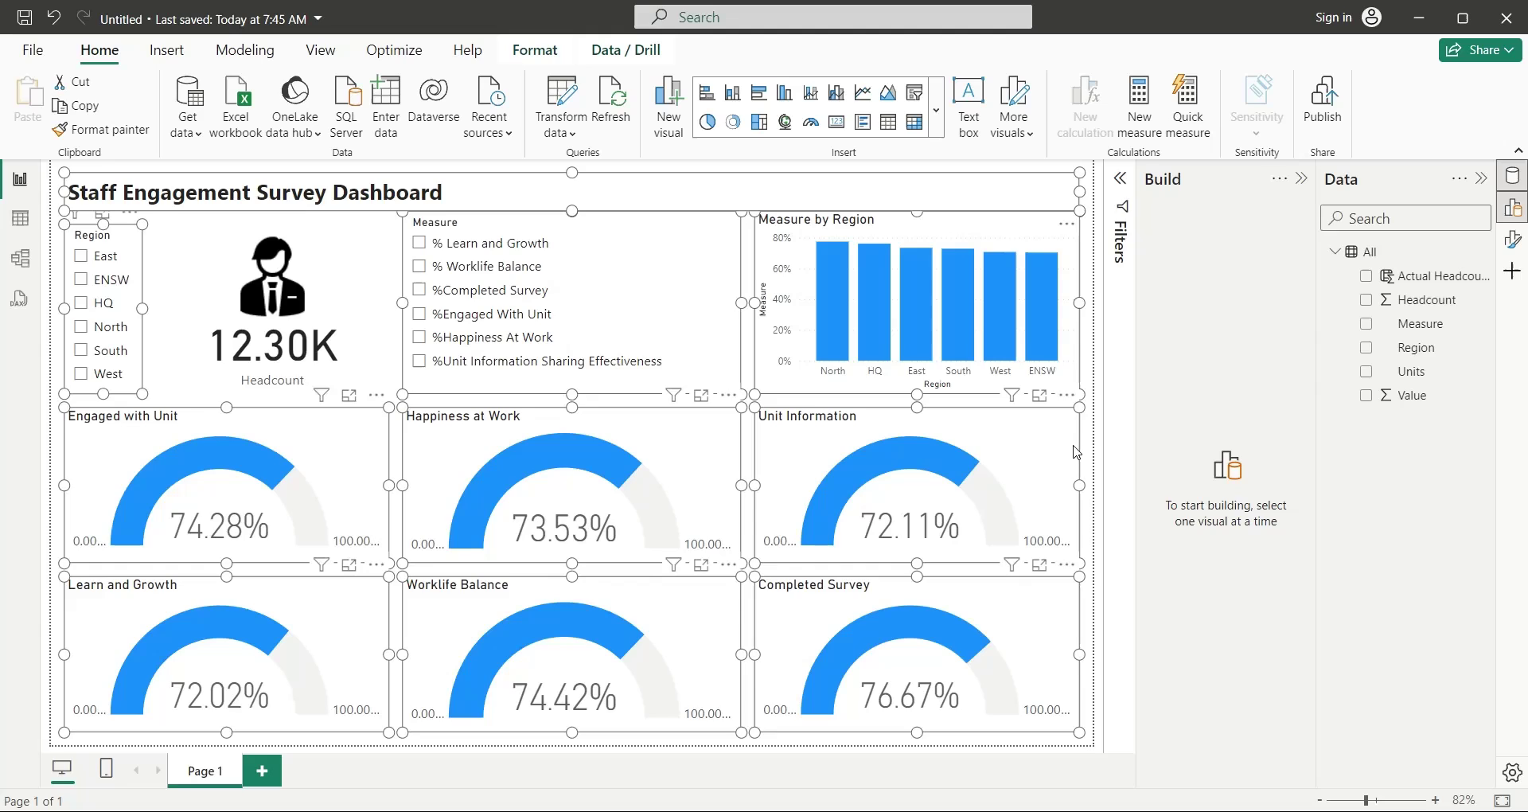
Step: Turn on visual borders for the selected visuals and set rounded corners to 4 px
click(1512, 238)
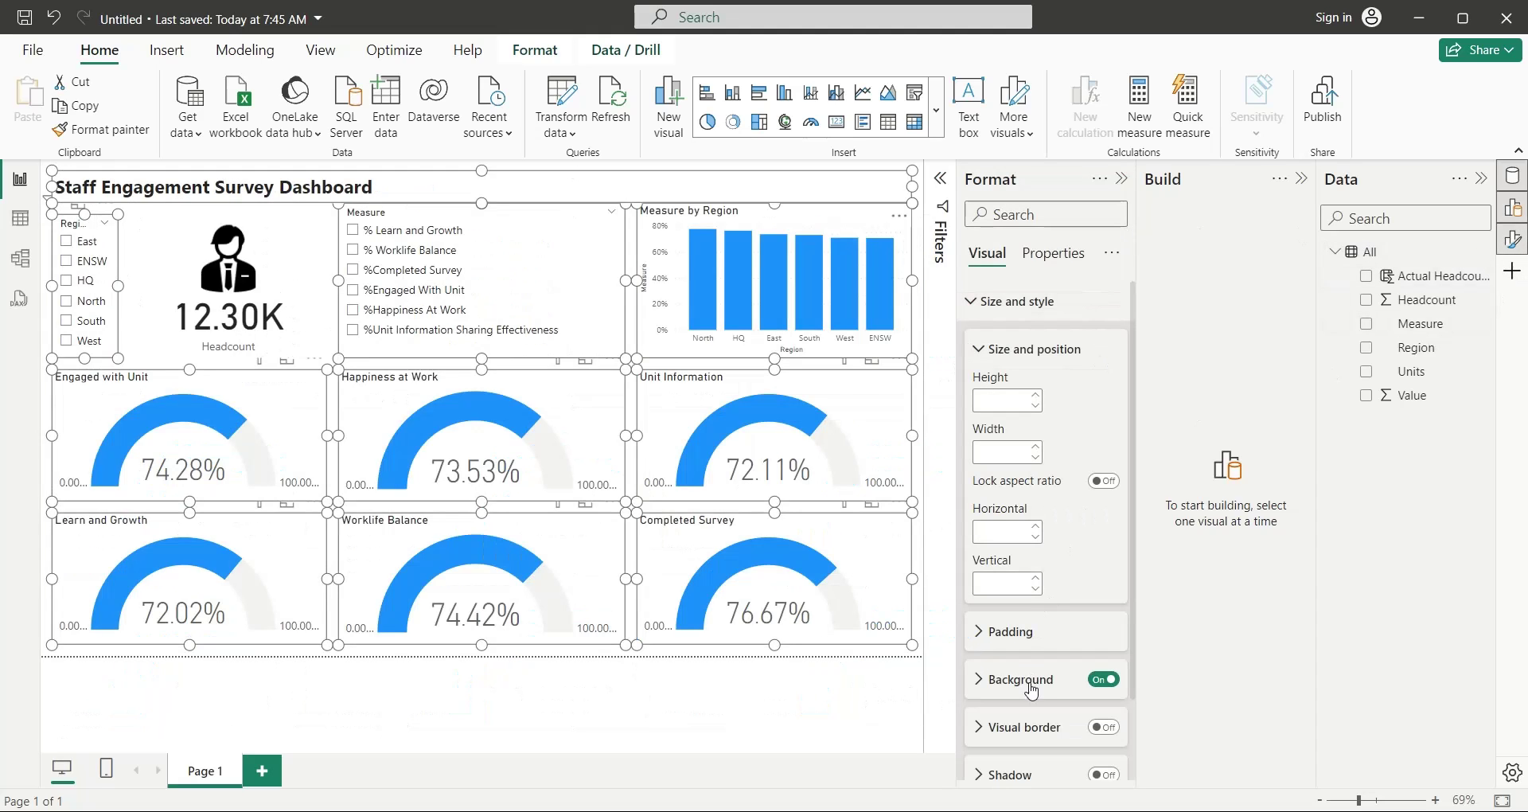
click(1102, 726)
scroll(1035, 628, down, 3)
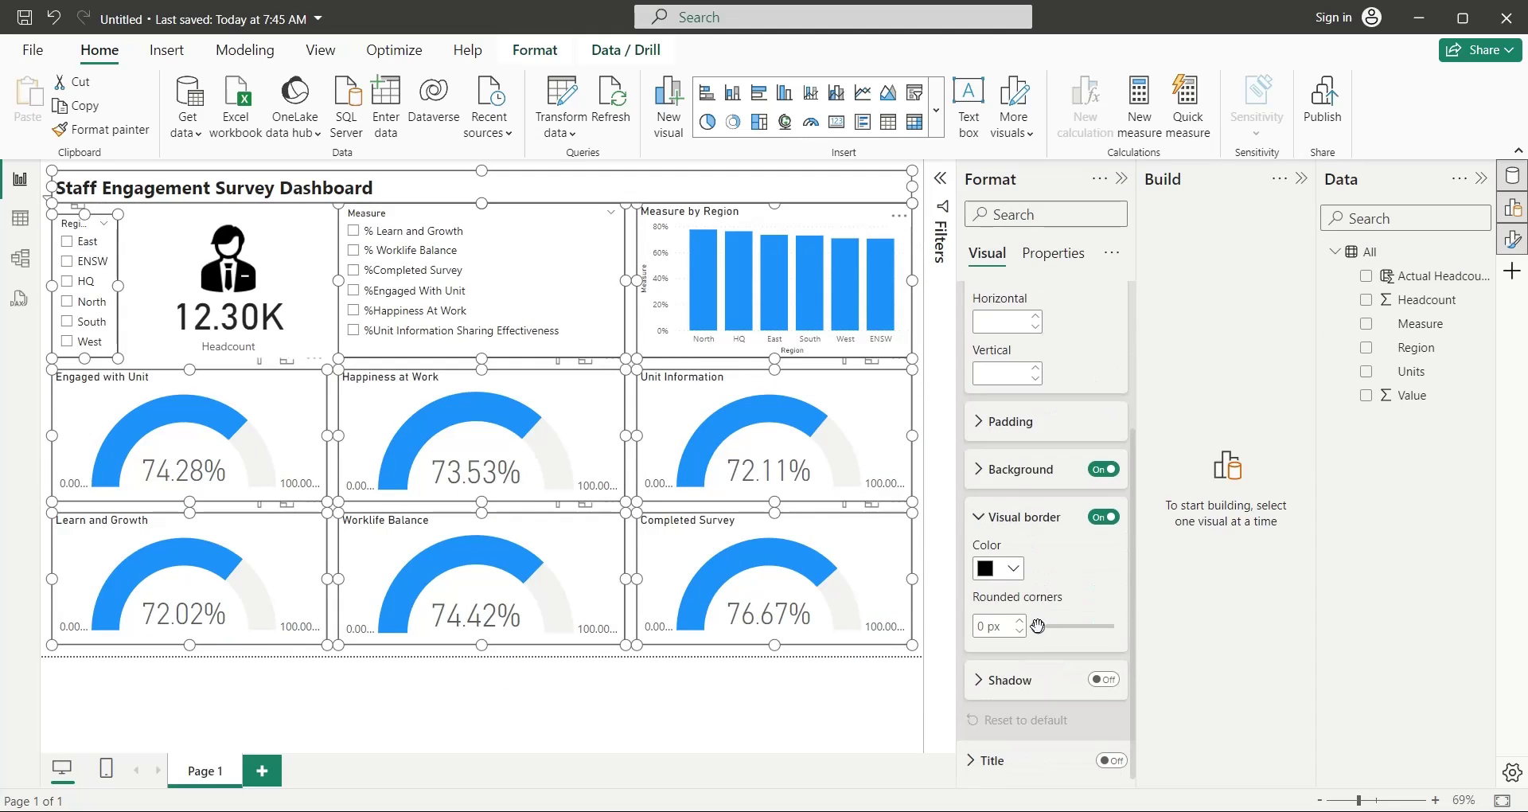
click(1022, 624)
click(1022, 629)
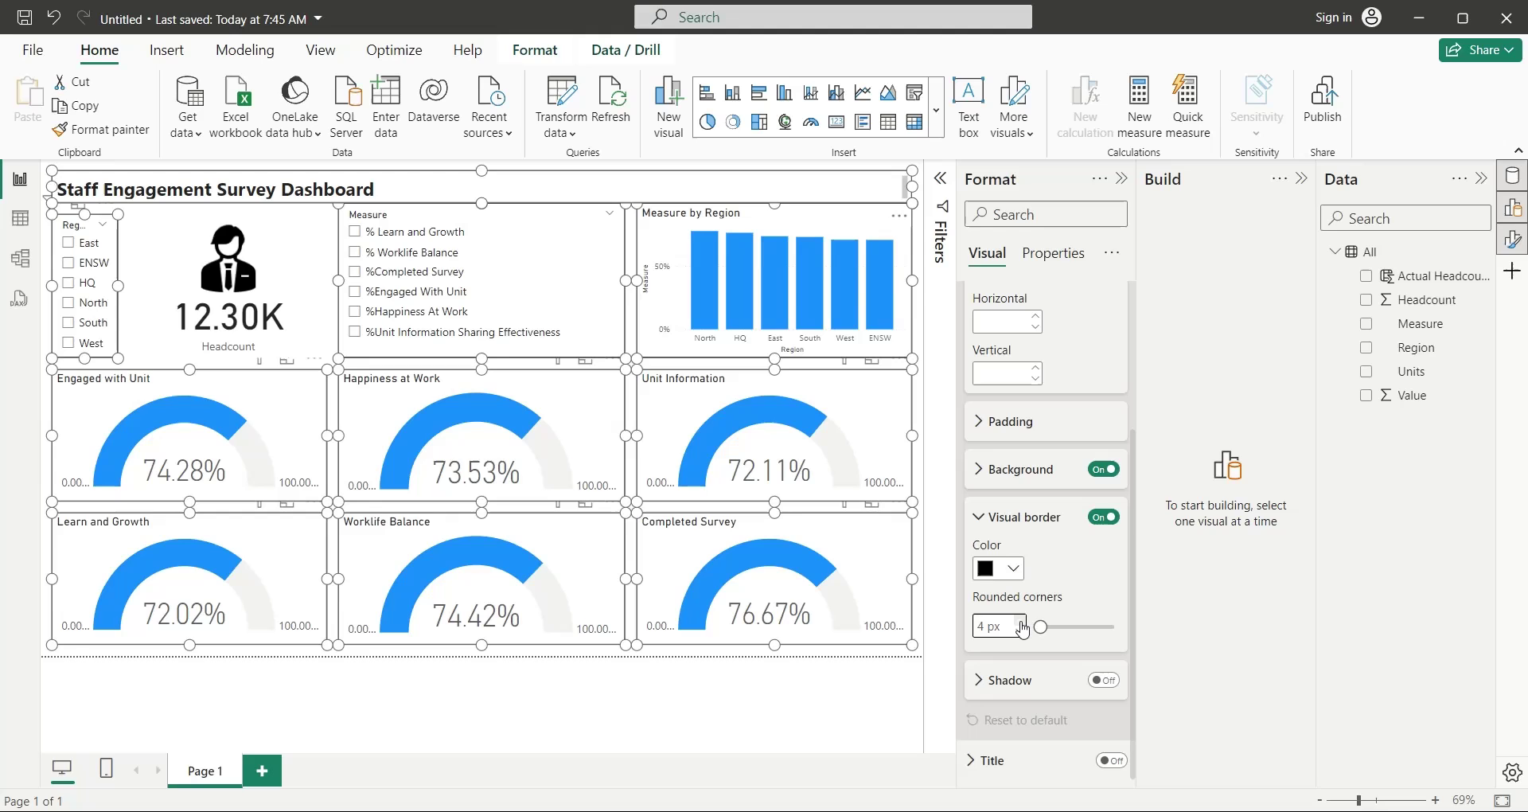
Step: Line up the top edge of the Measure by Region chart with the other visuals
click(909, 683)
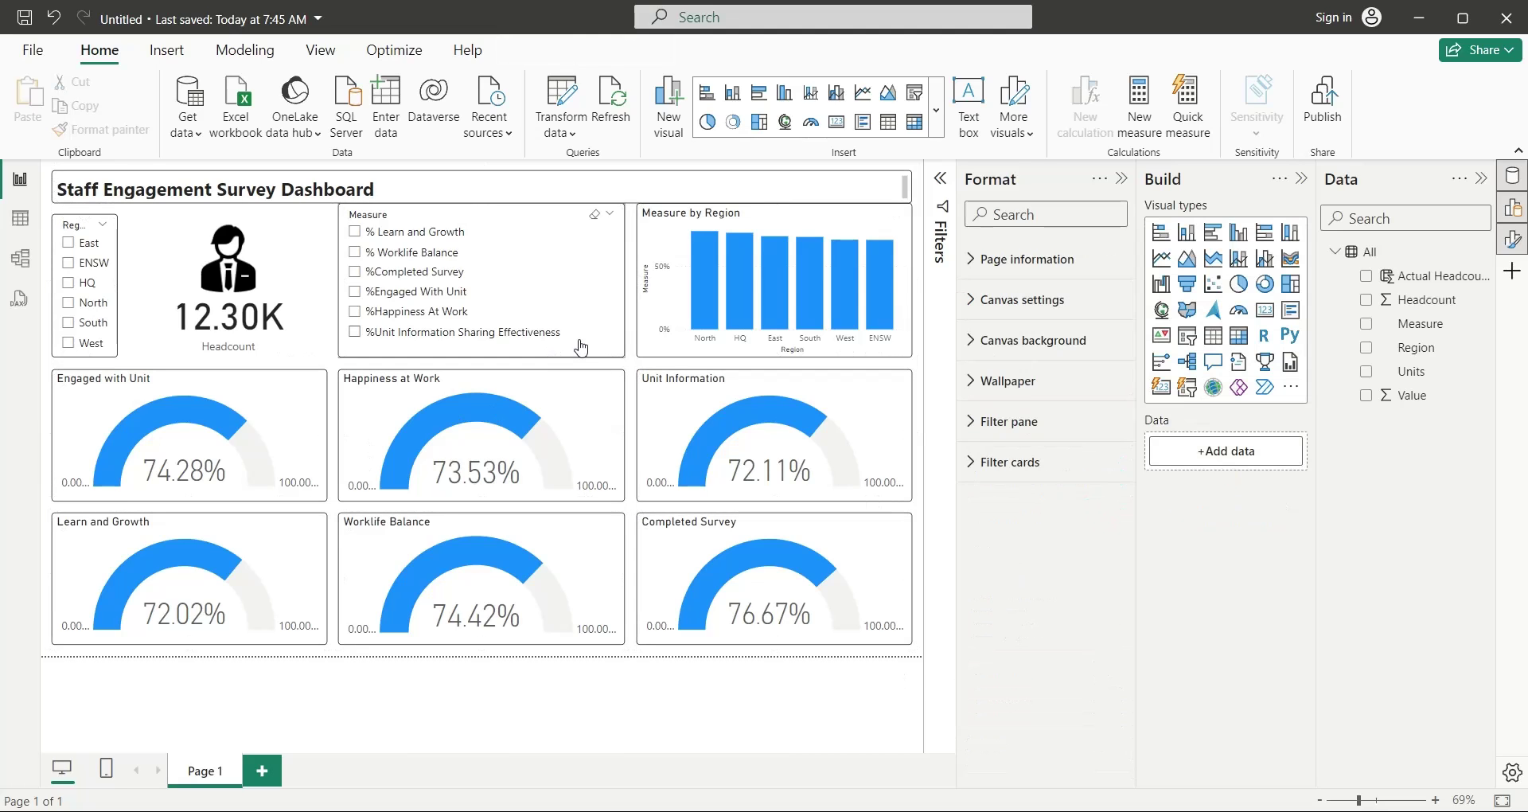
drag(753, 205, 753, 211)
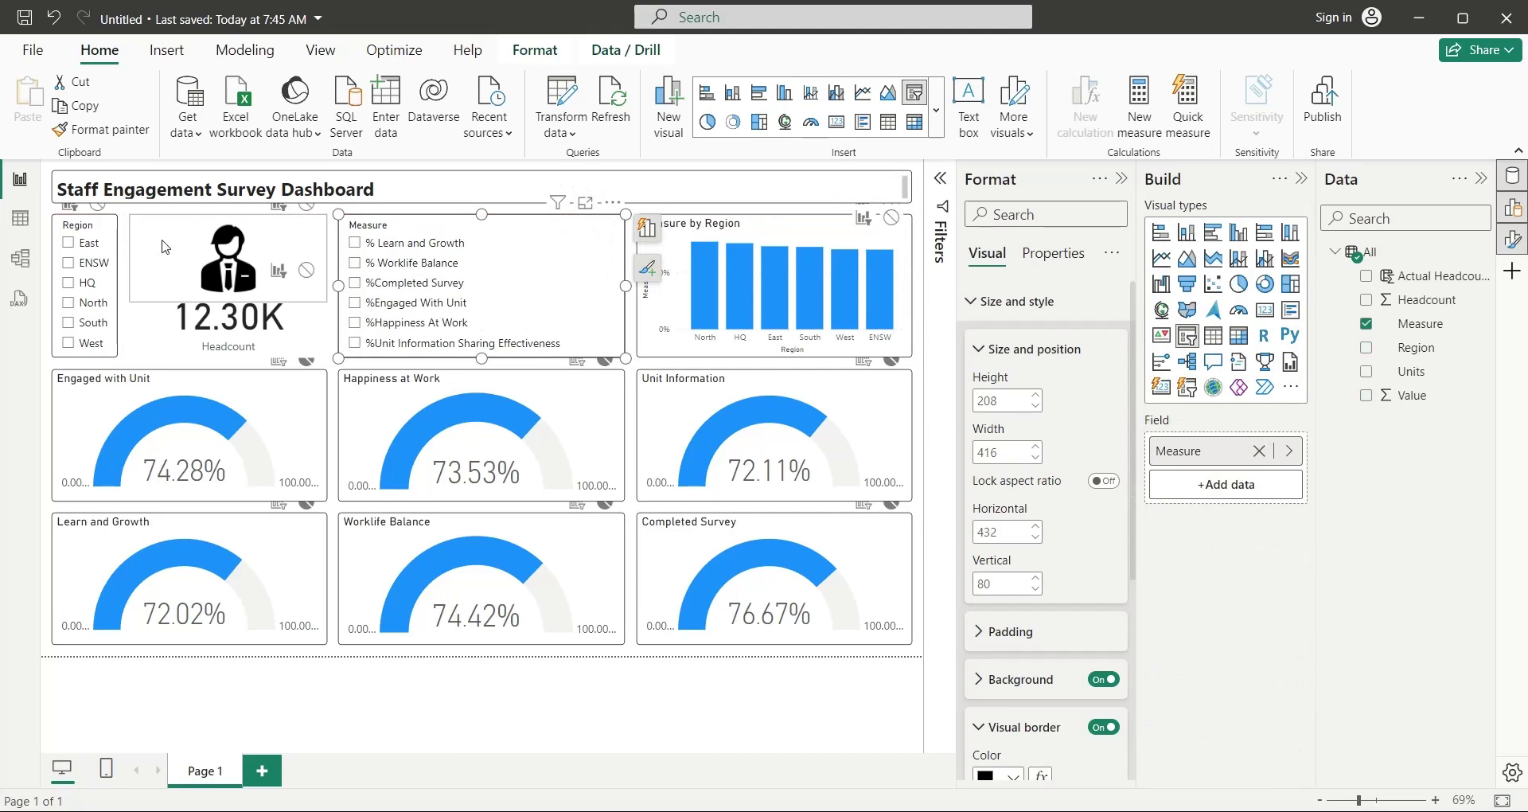
click(482, 709)
Step: Add a bordered text box with 5 px rounded corners over the Headcount area, sent behind the card
click(968, 103)
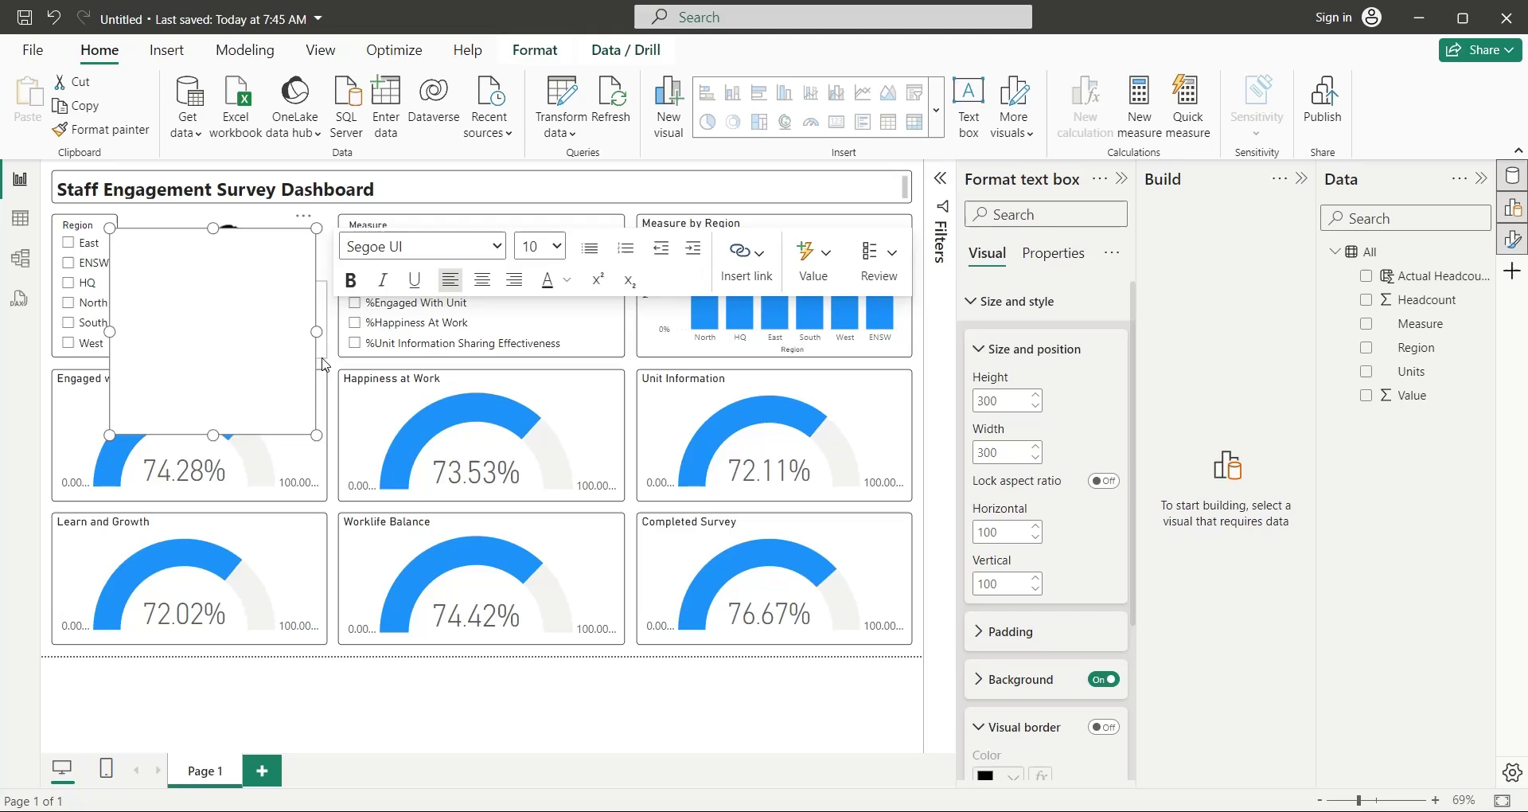
drag(303, 428, 311, 363)
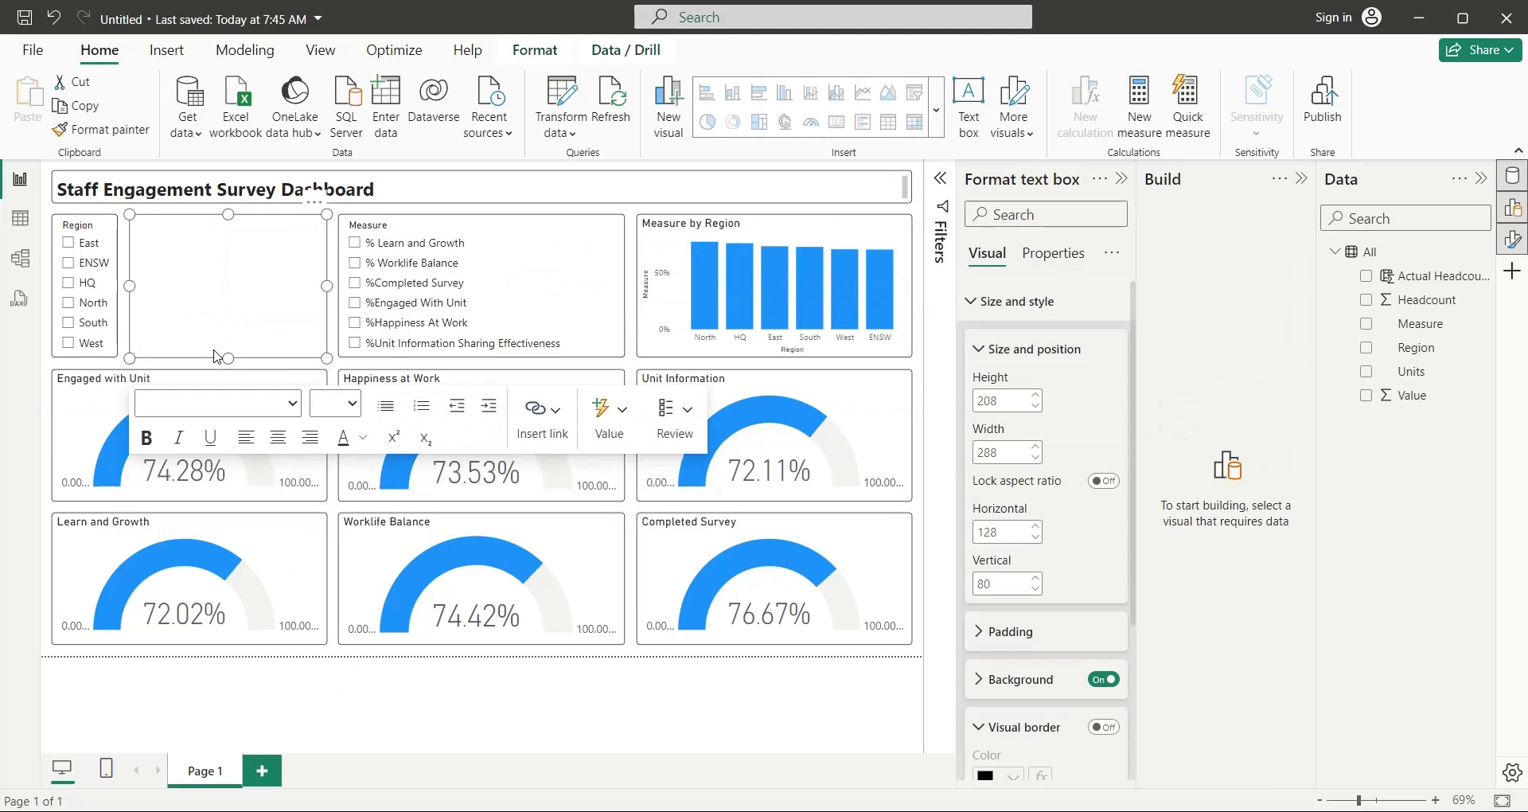
click(1103, 726)
scroll(1056, 607, down, 3)
scroll(1056, 607, down, 1)
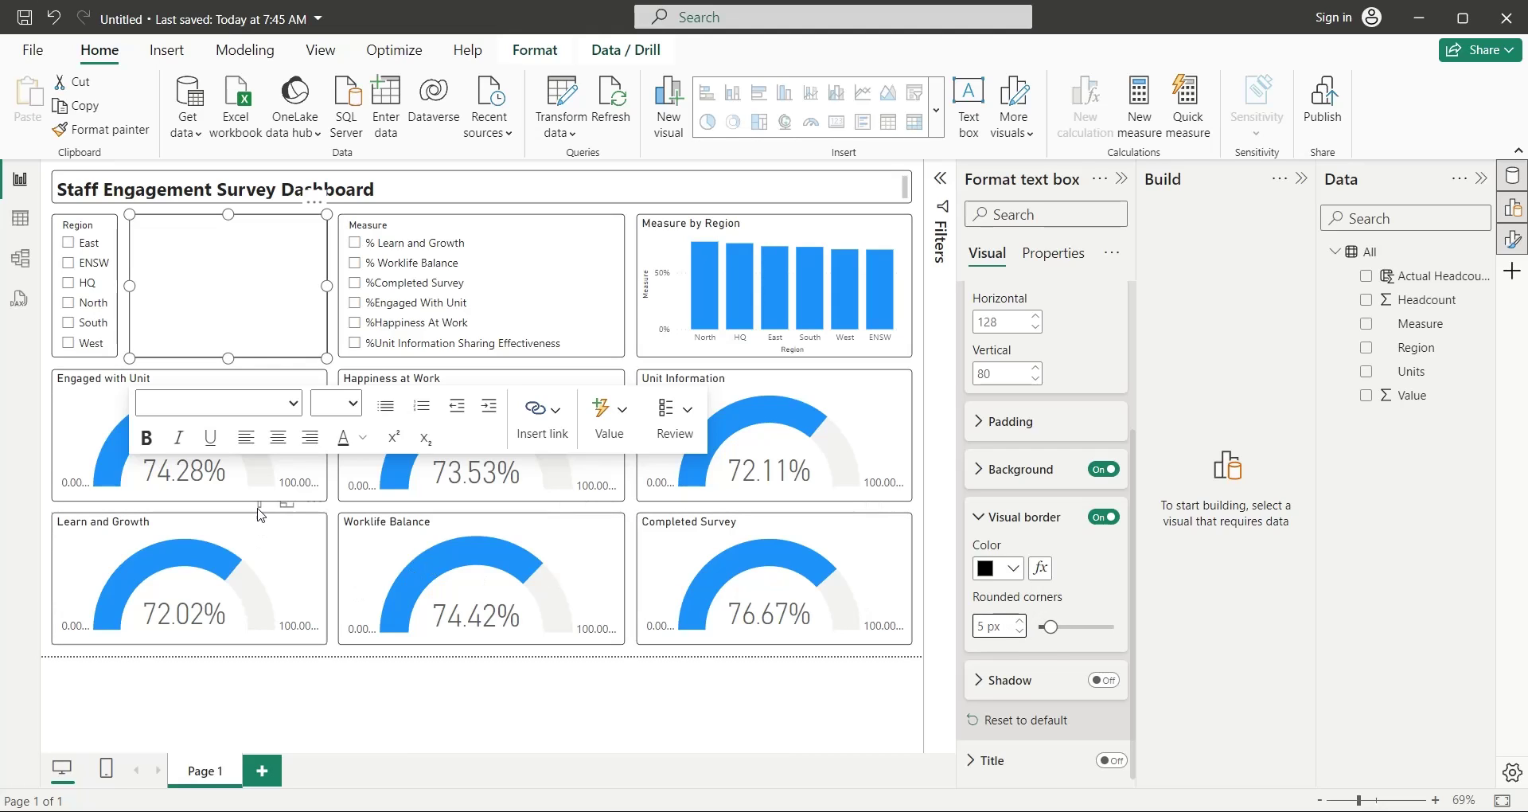
click(301, 692)
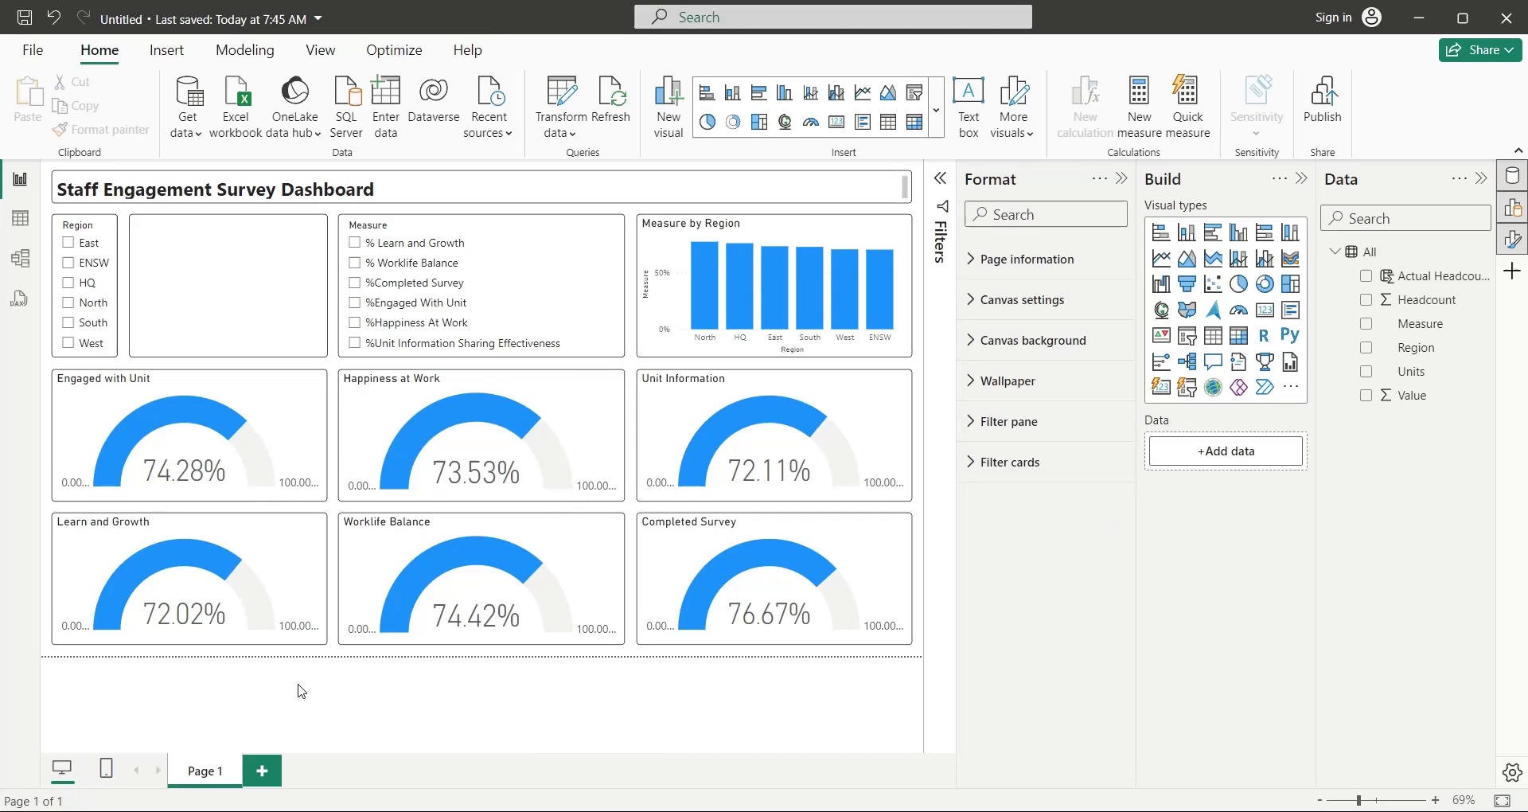
click(146, 364)
click(523, 50)
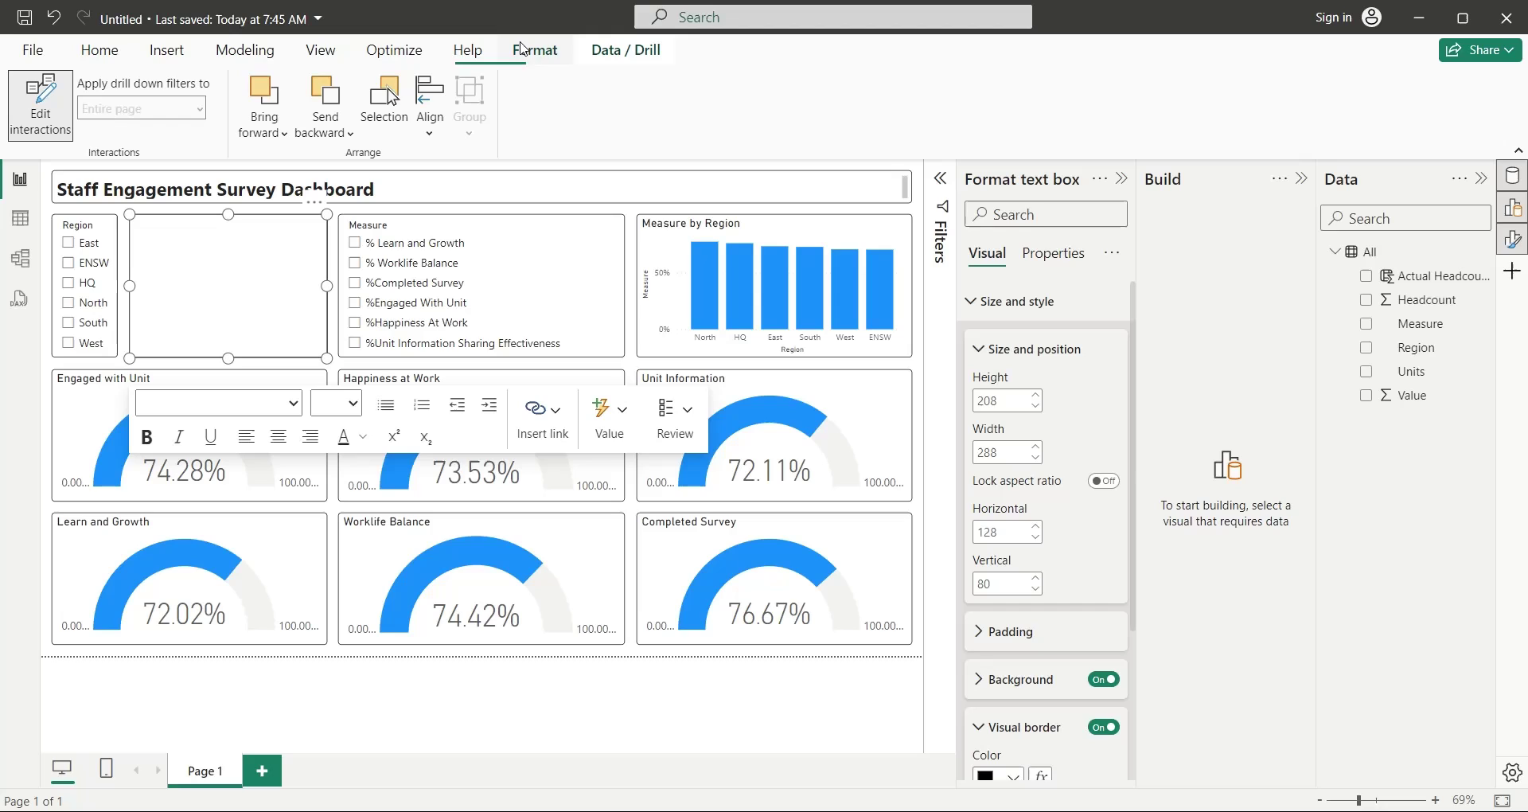
click(319, 100)
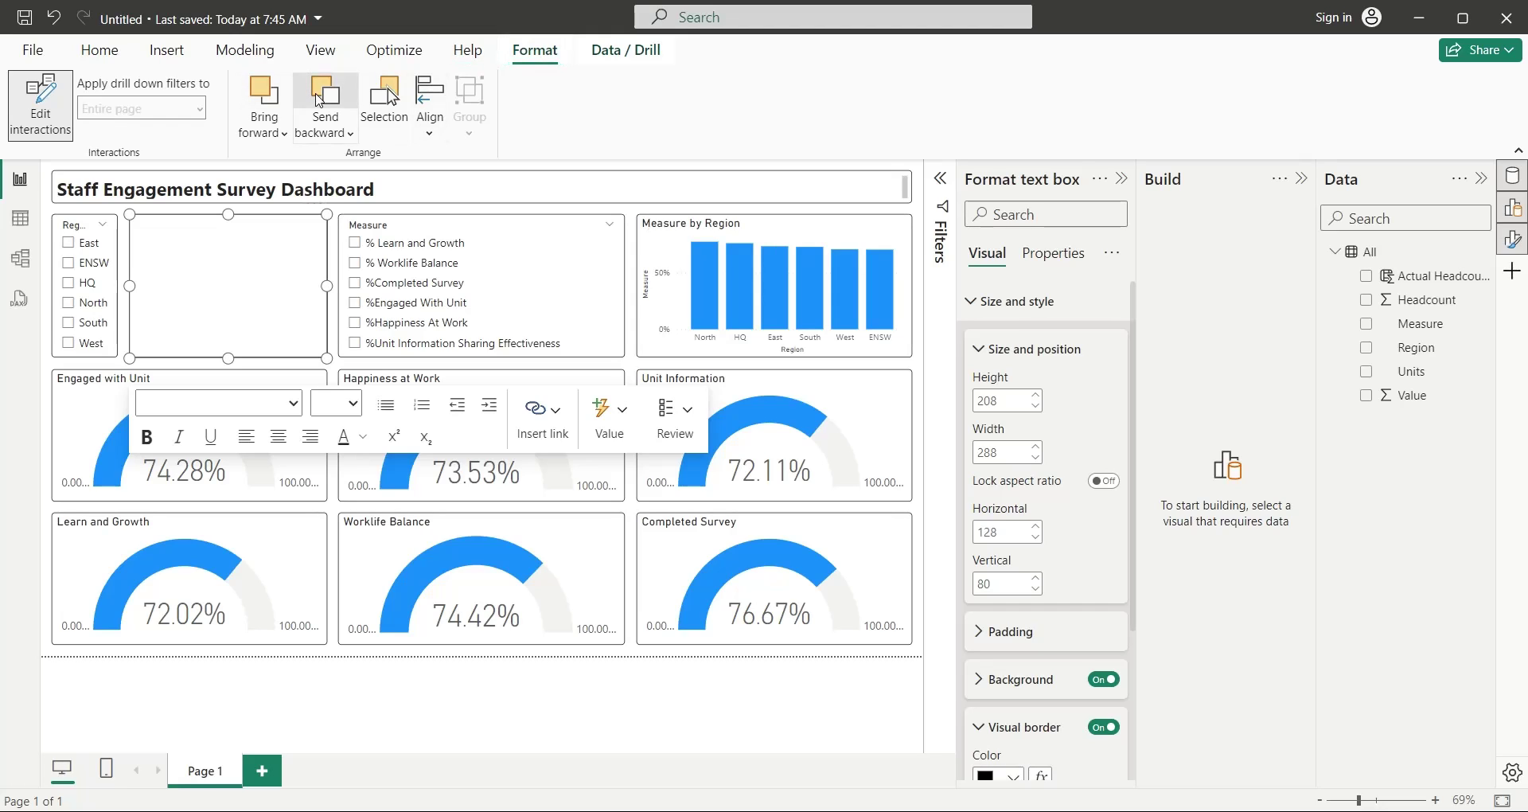
click(461, 676)
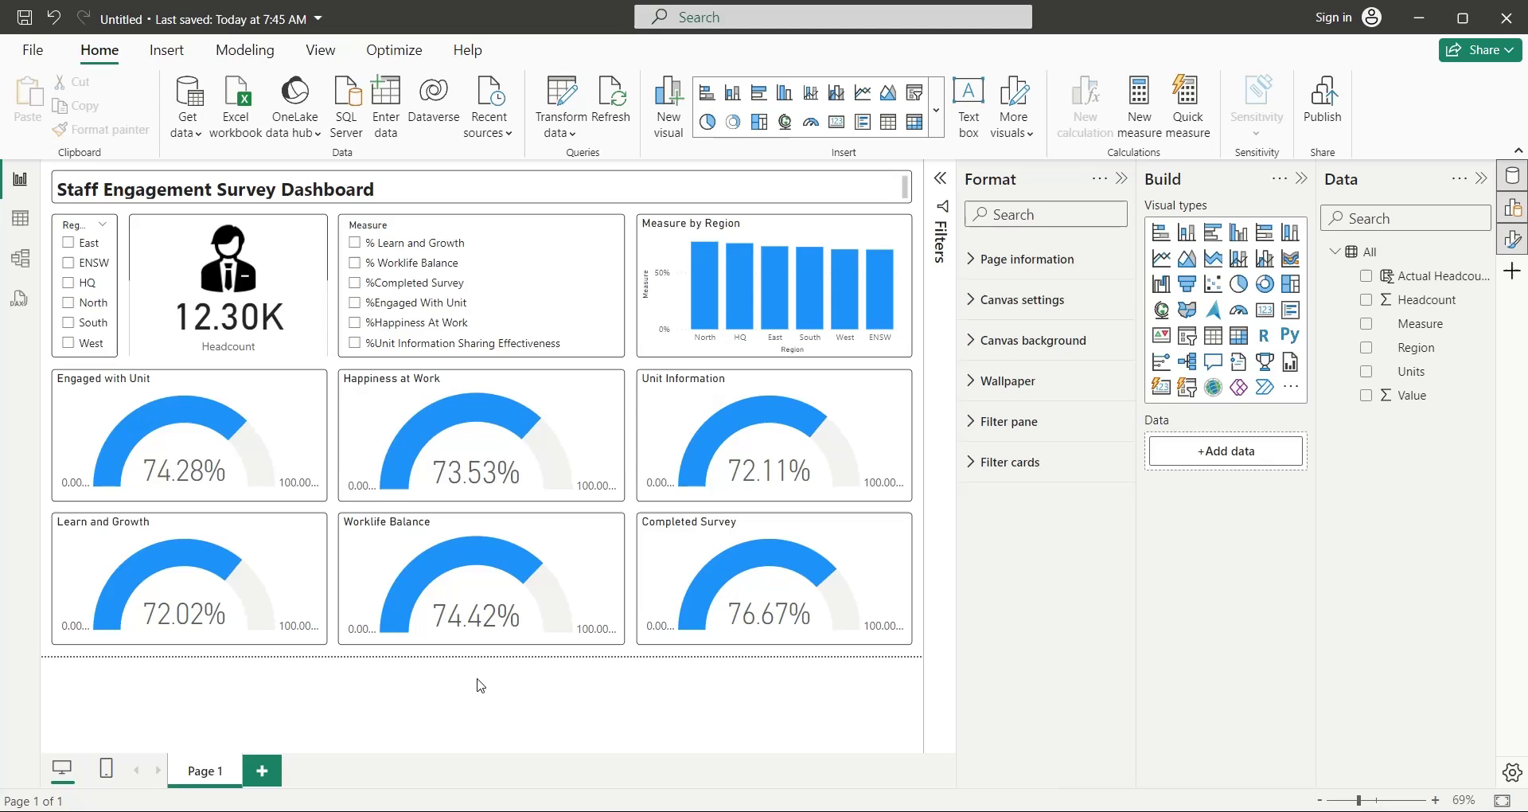
Step: Pull the Headcount number card's left edge in so it fits inside its bordered box
click(147, 263)
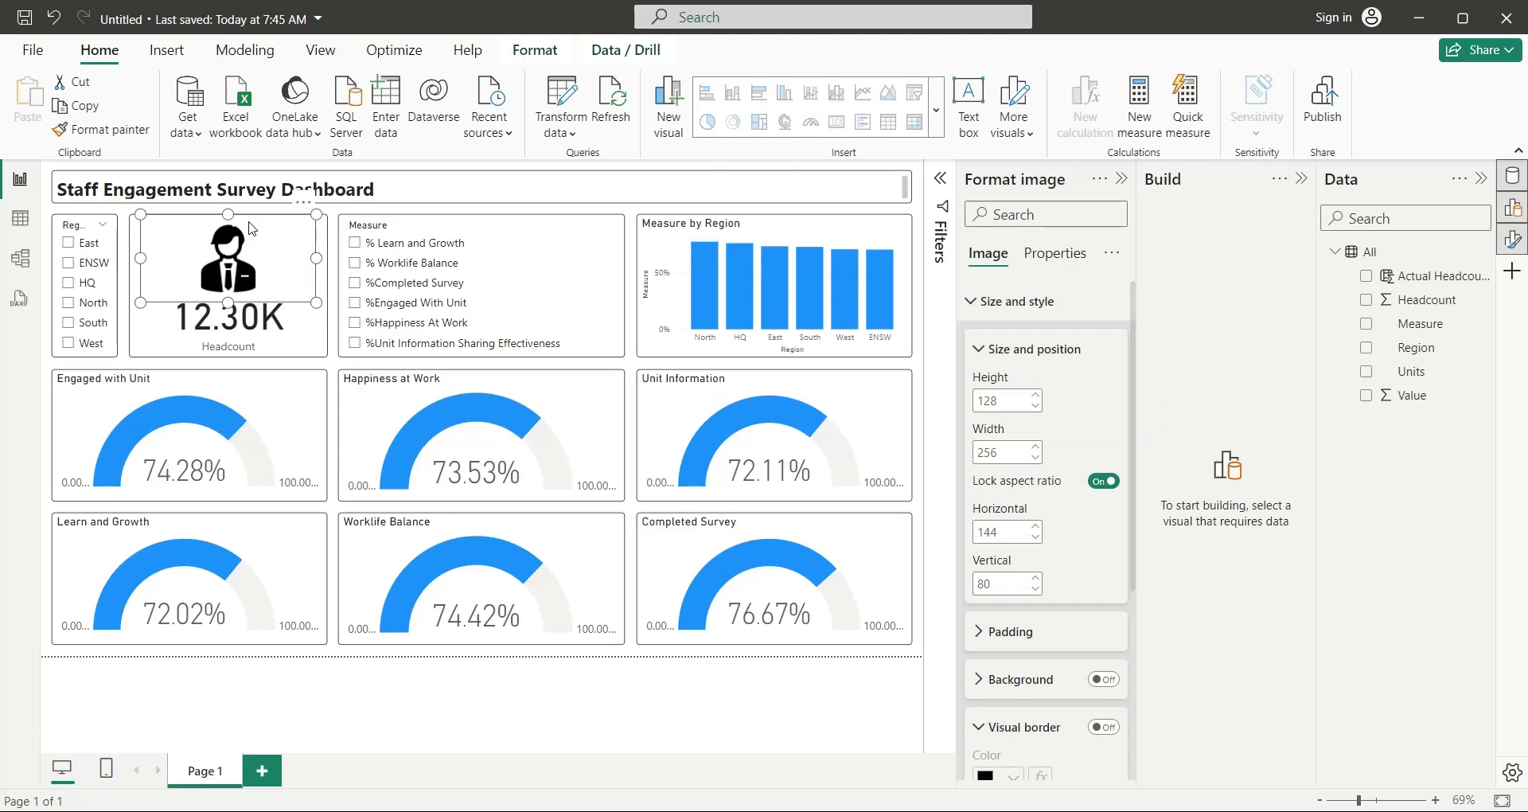
mouse_move(228, 258)
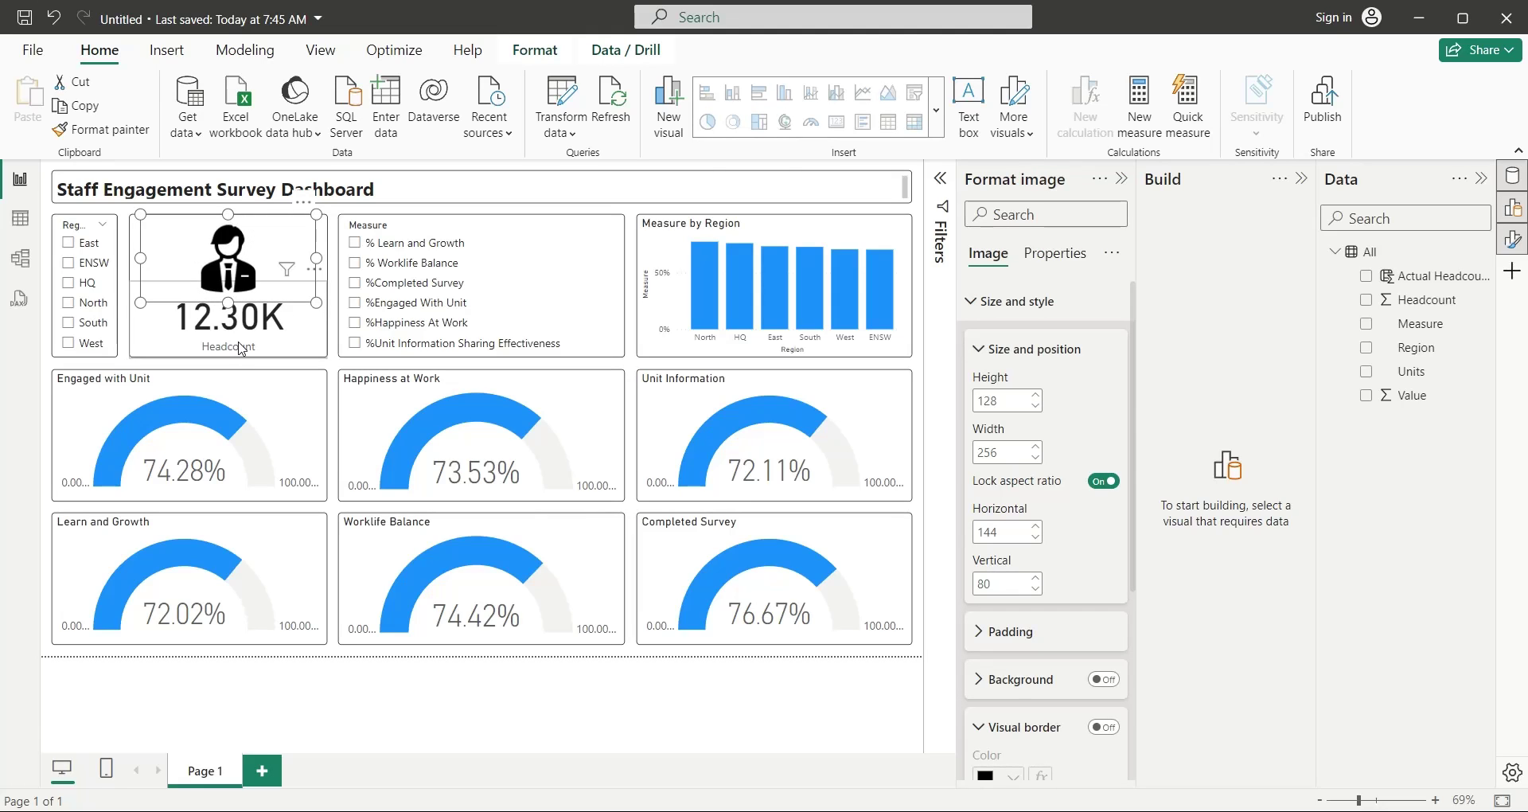
click(143, 334)
drag(126, 318, 140, 319)
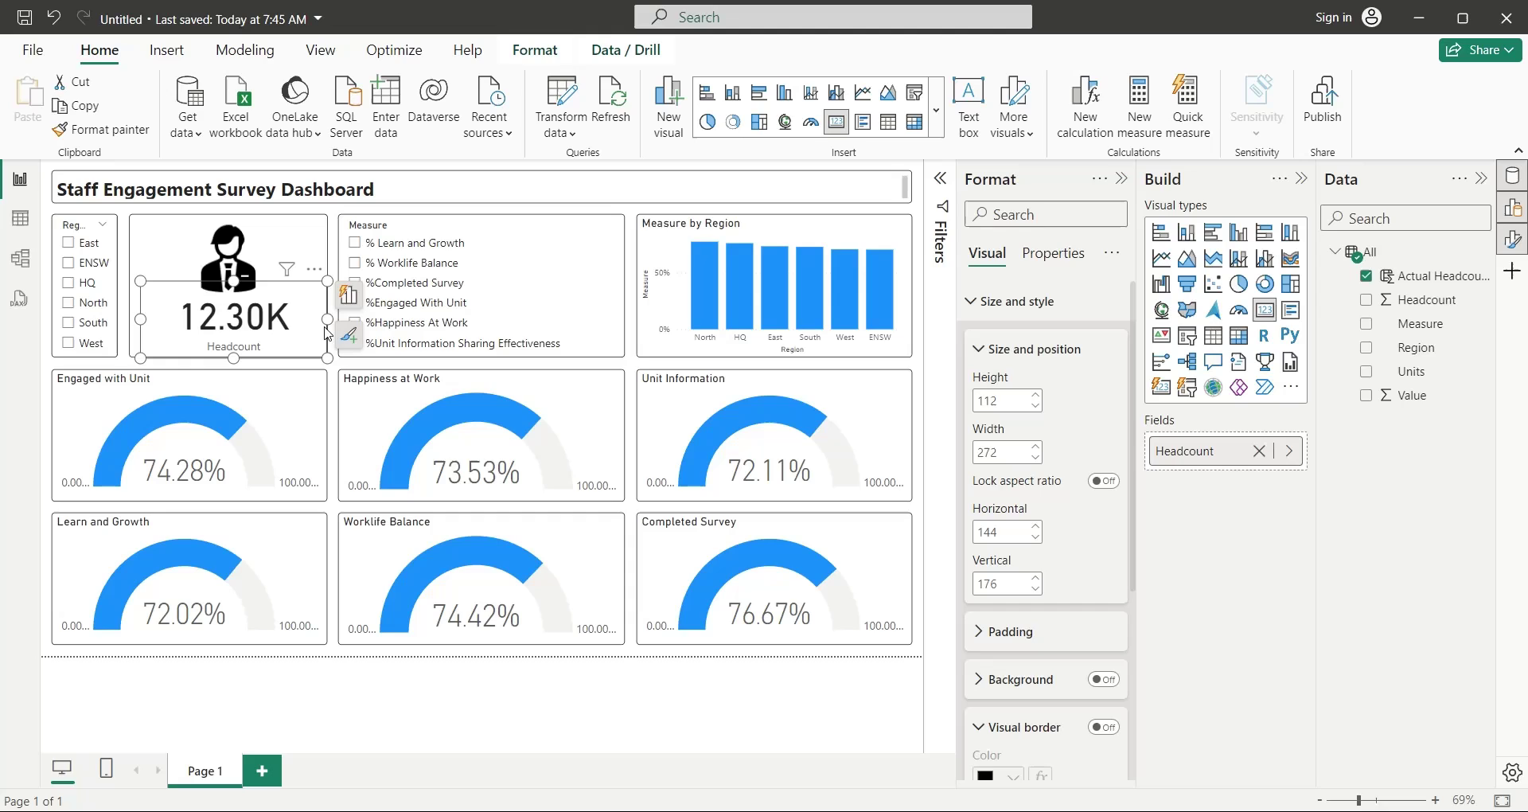
click(468, 696)
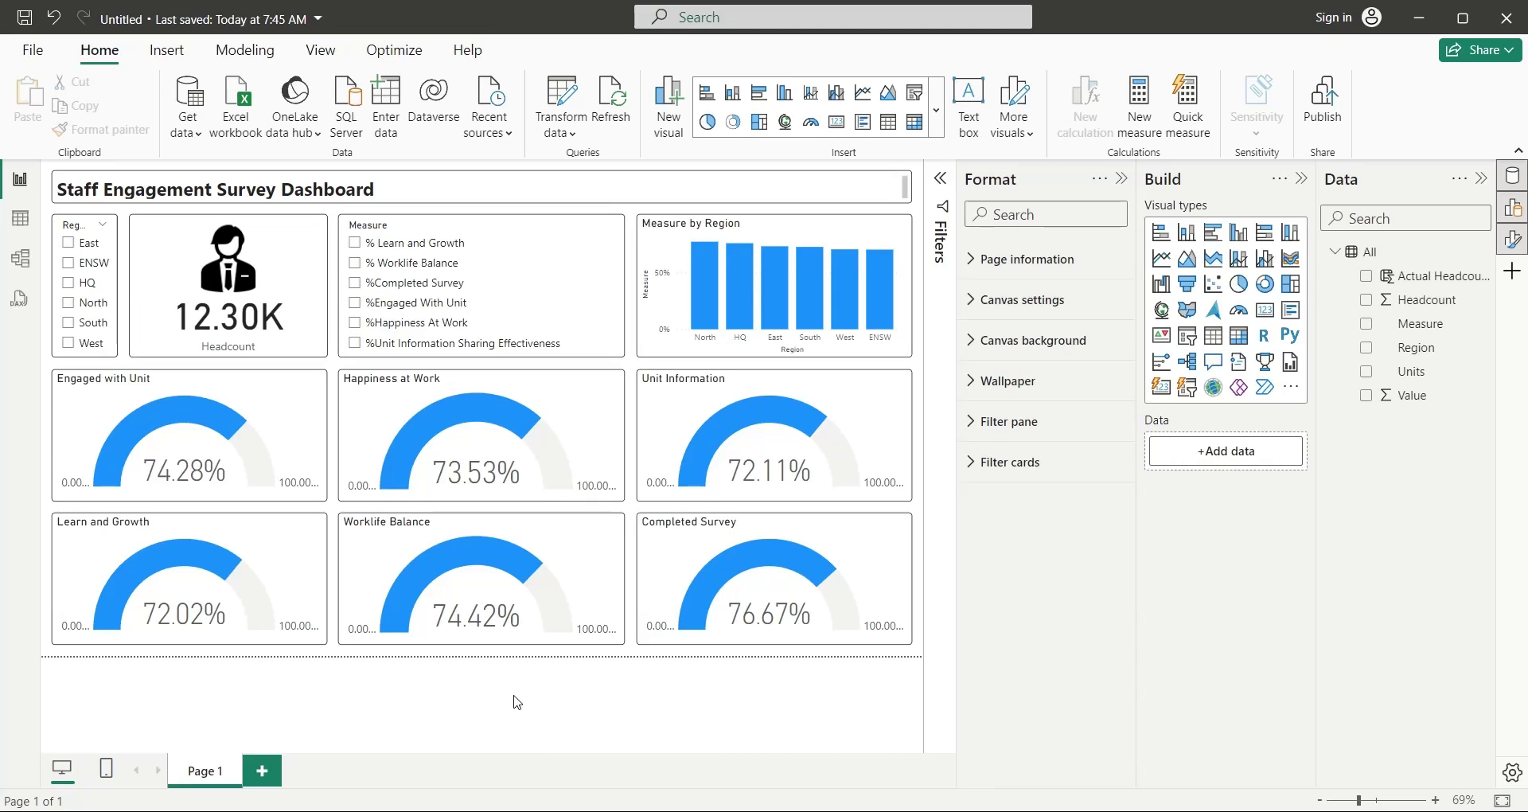
Step: Collapse the Format and Build panes, try East through West region filters, then clear West
click(1122, 180)
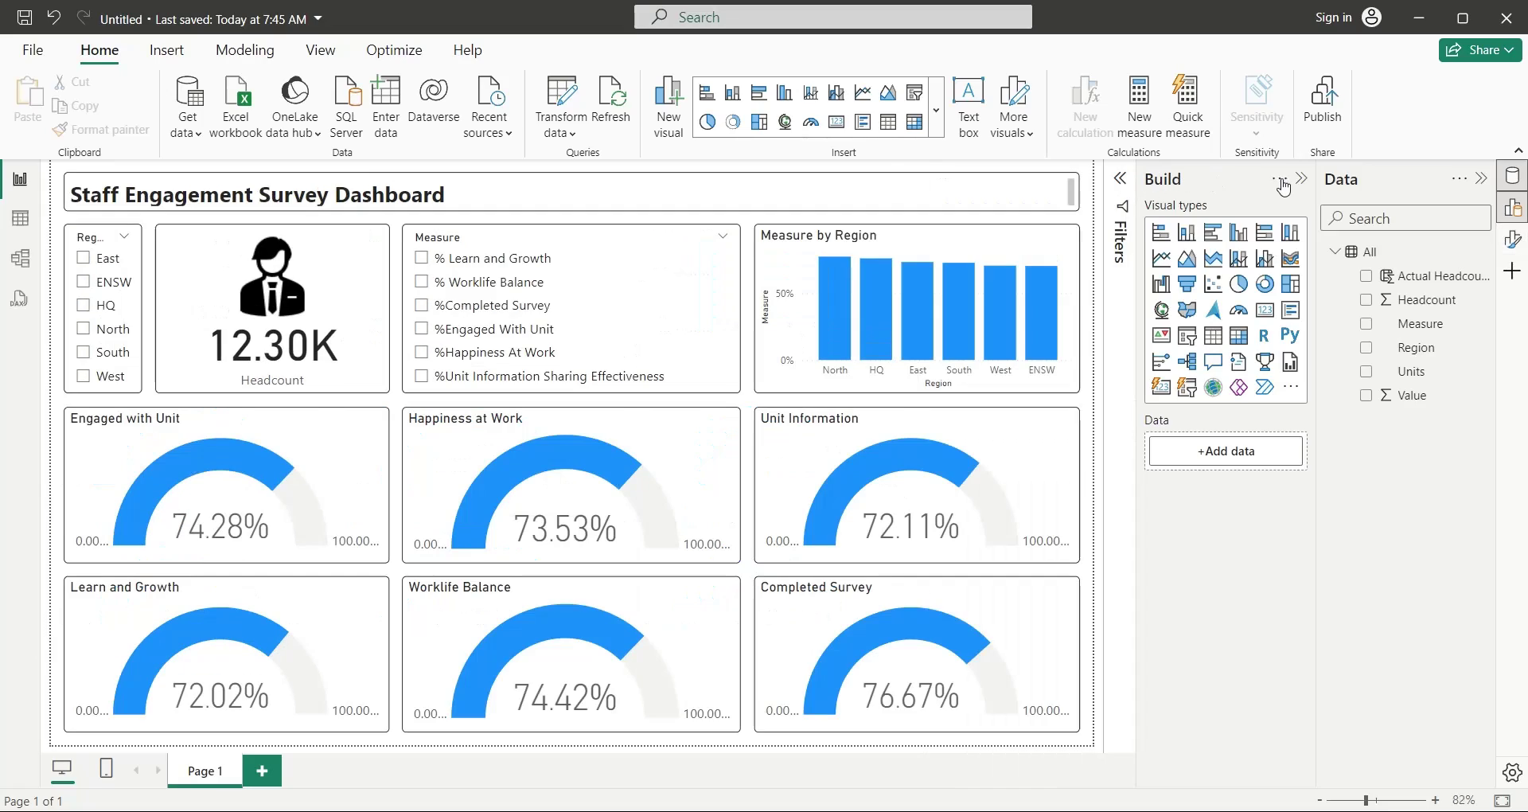
click(1302, 180)
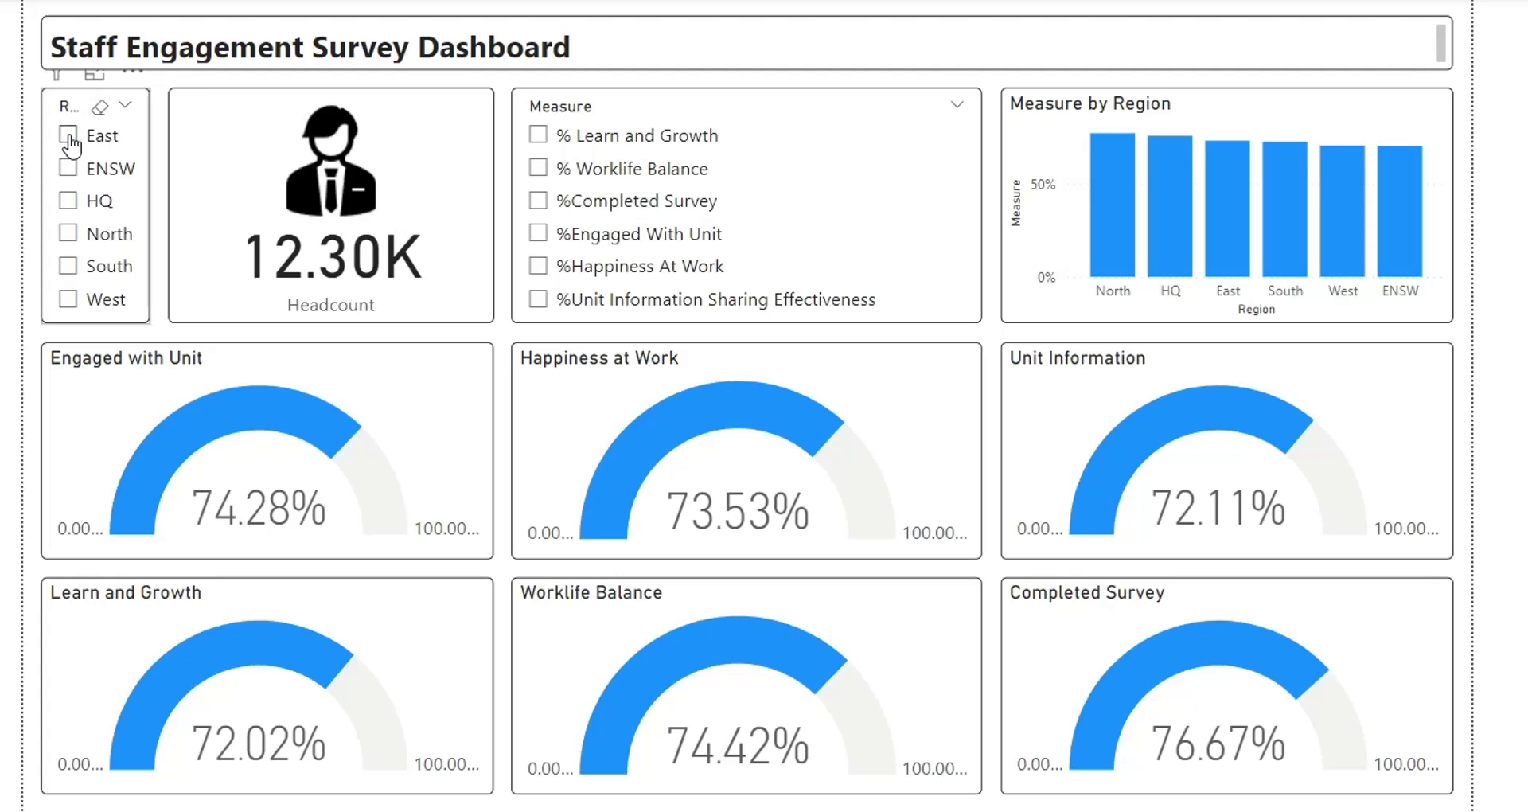
click(69, 135)
click(69, 168)
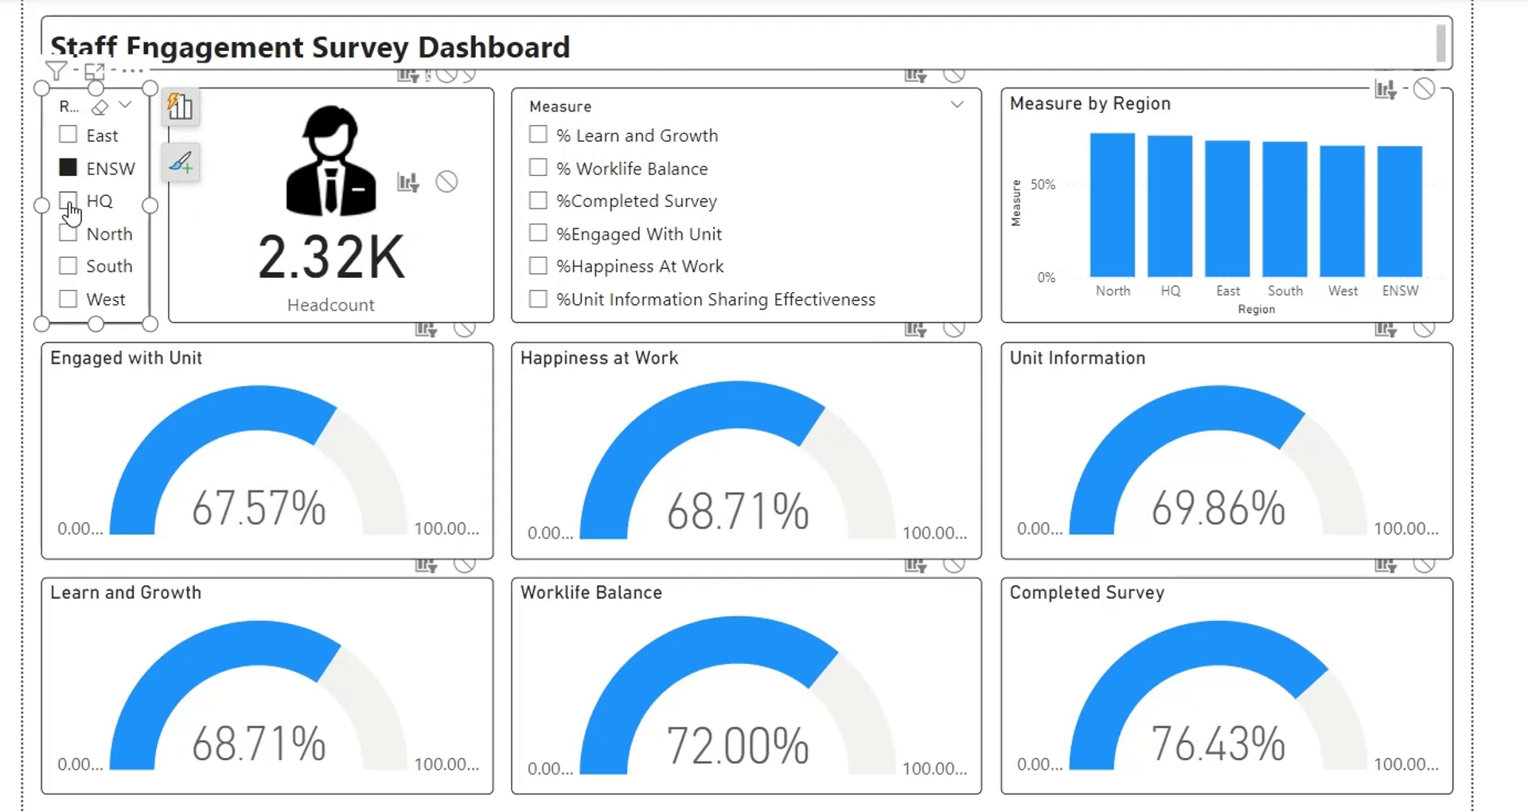
click(68, 200)
click(68, 233)
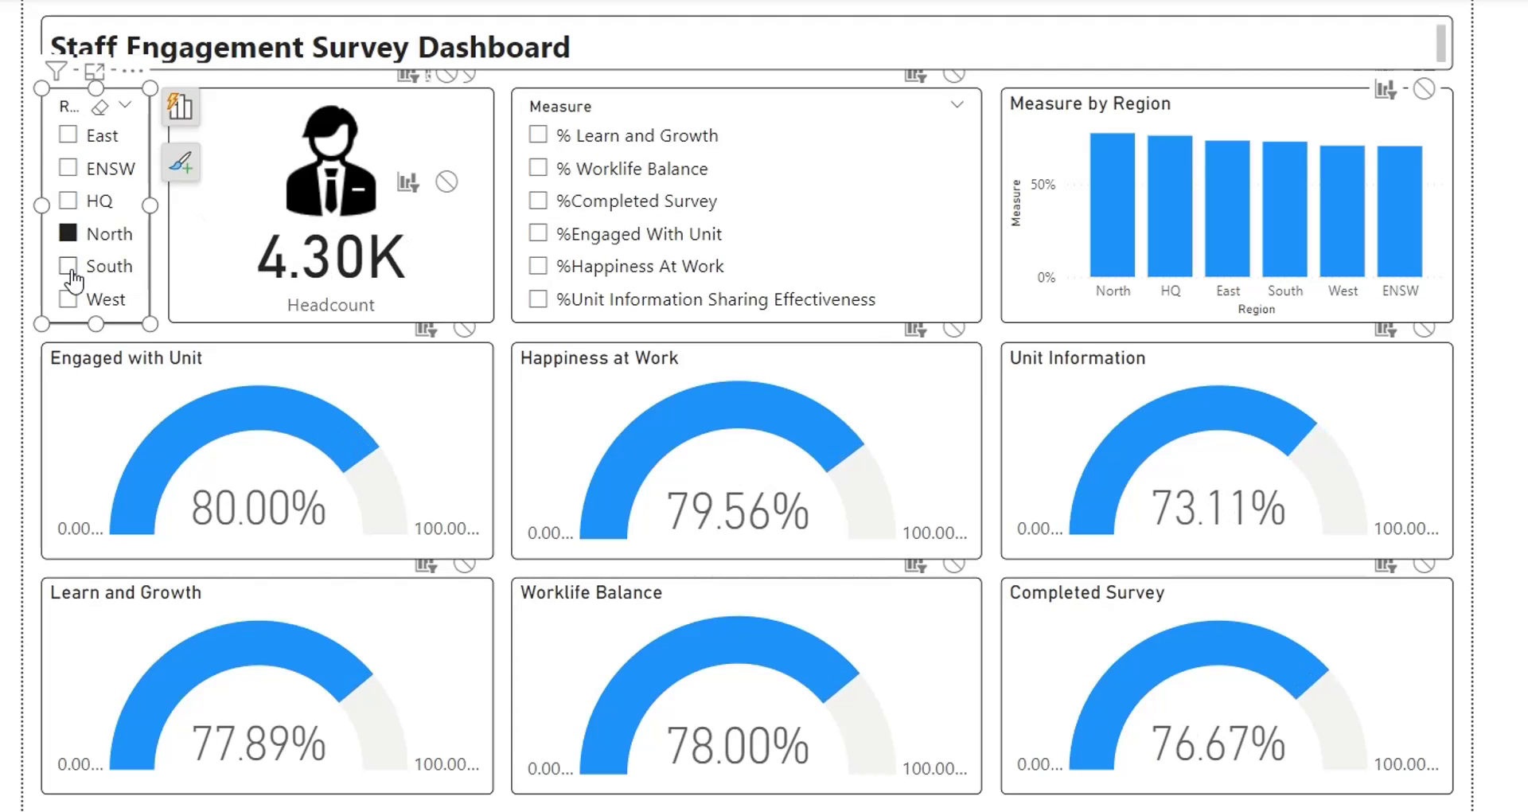
click(68, 266)
click(68, 298)
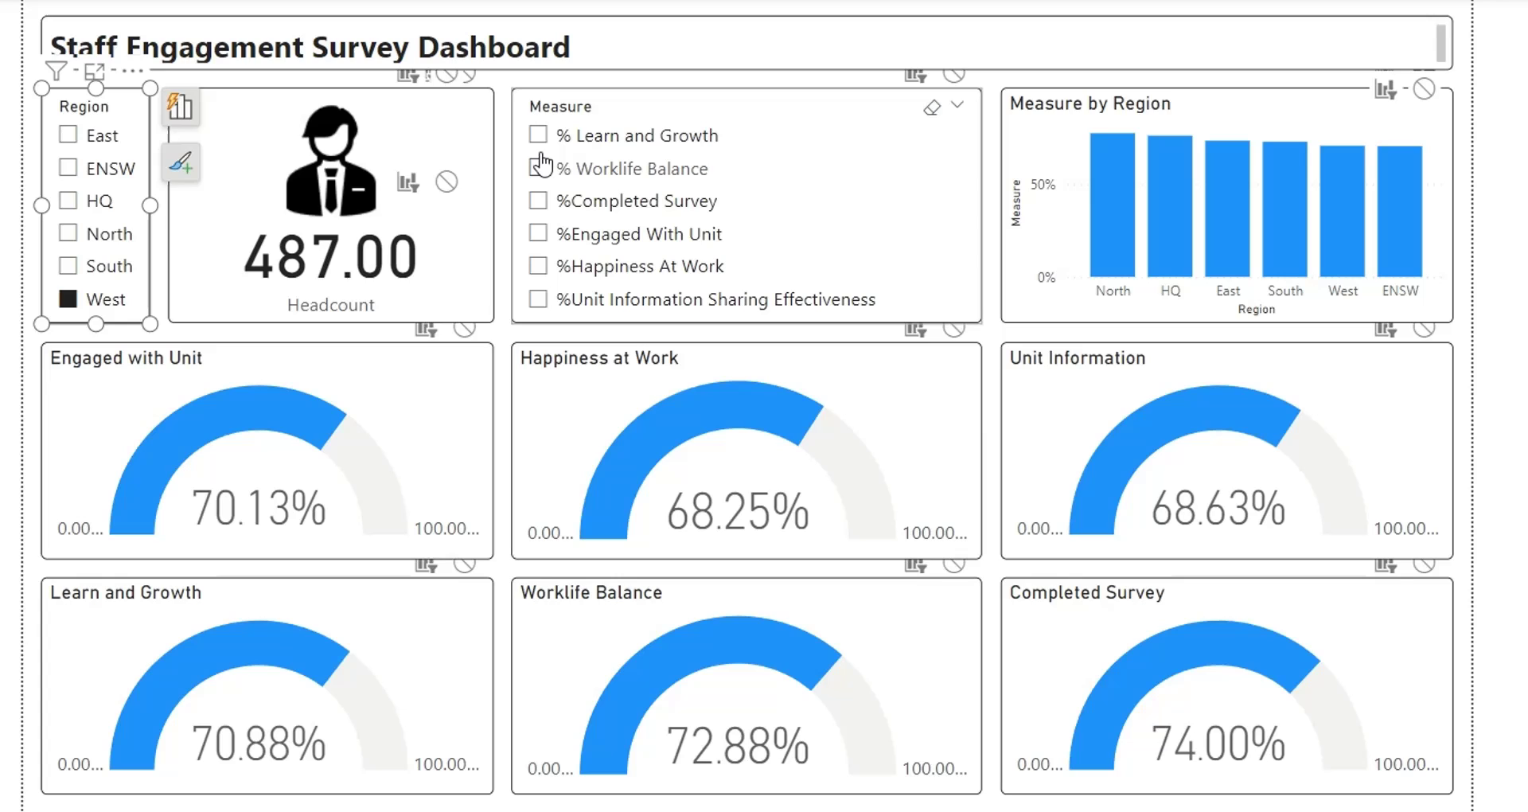
click(68, 298)
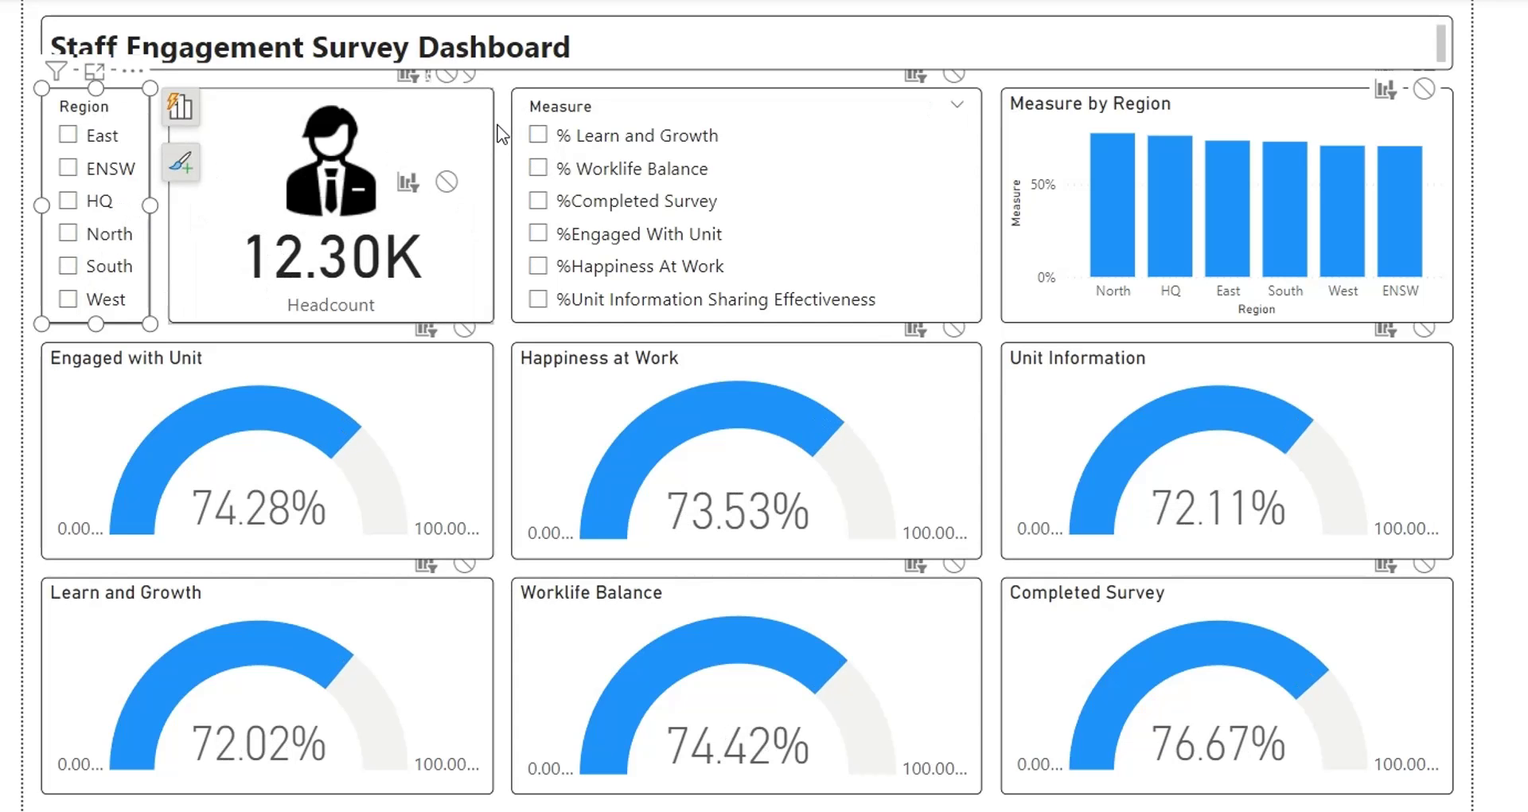